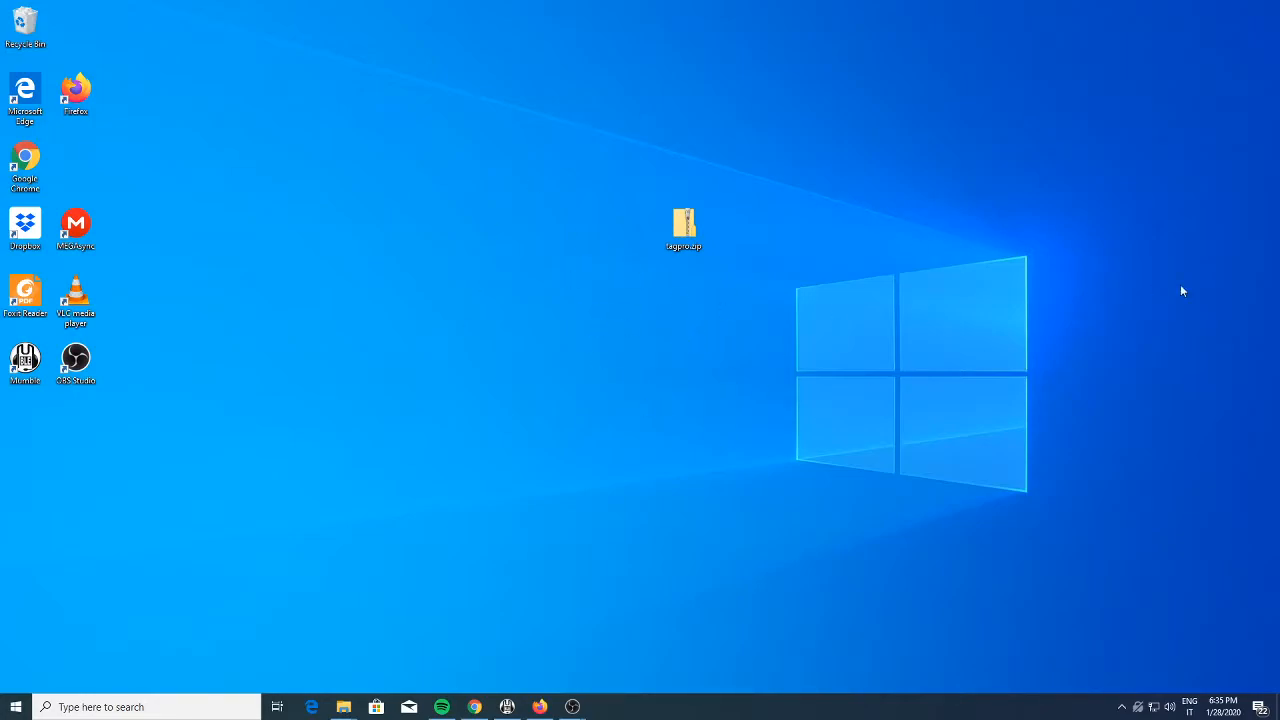
Extract tagpro.zip on the desktop and open the extracted tagpro folder
drag(667, 230, 724, 332)
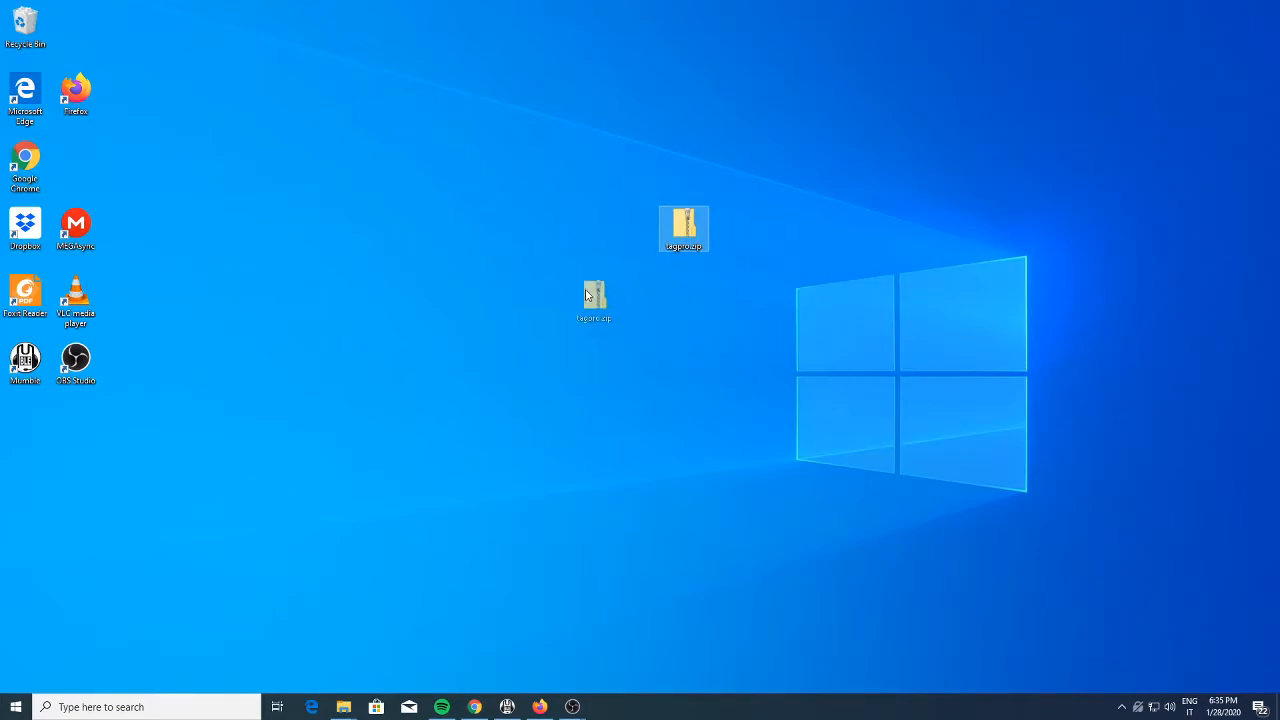
drag(596, 308, 617, 293)
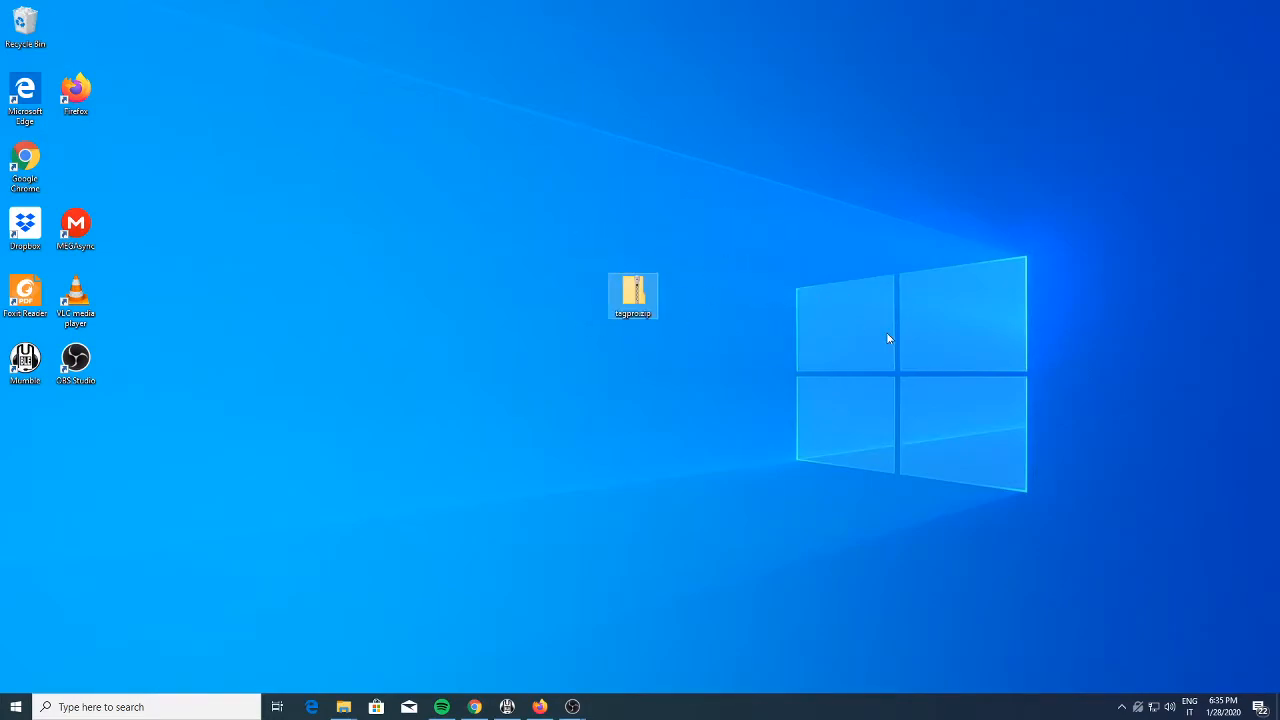
right_click(644, 301)
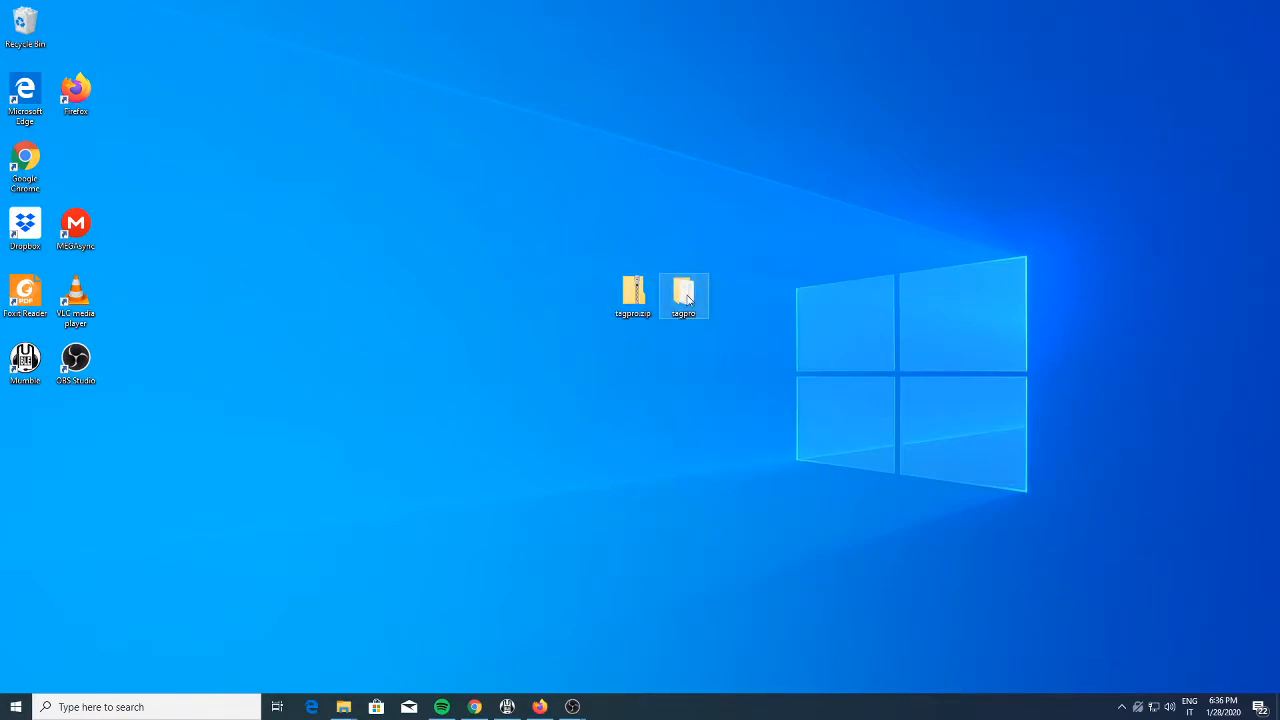
double_click(686, 297)
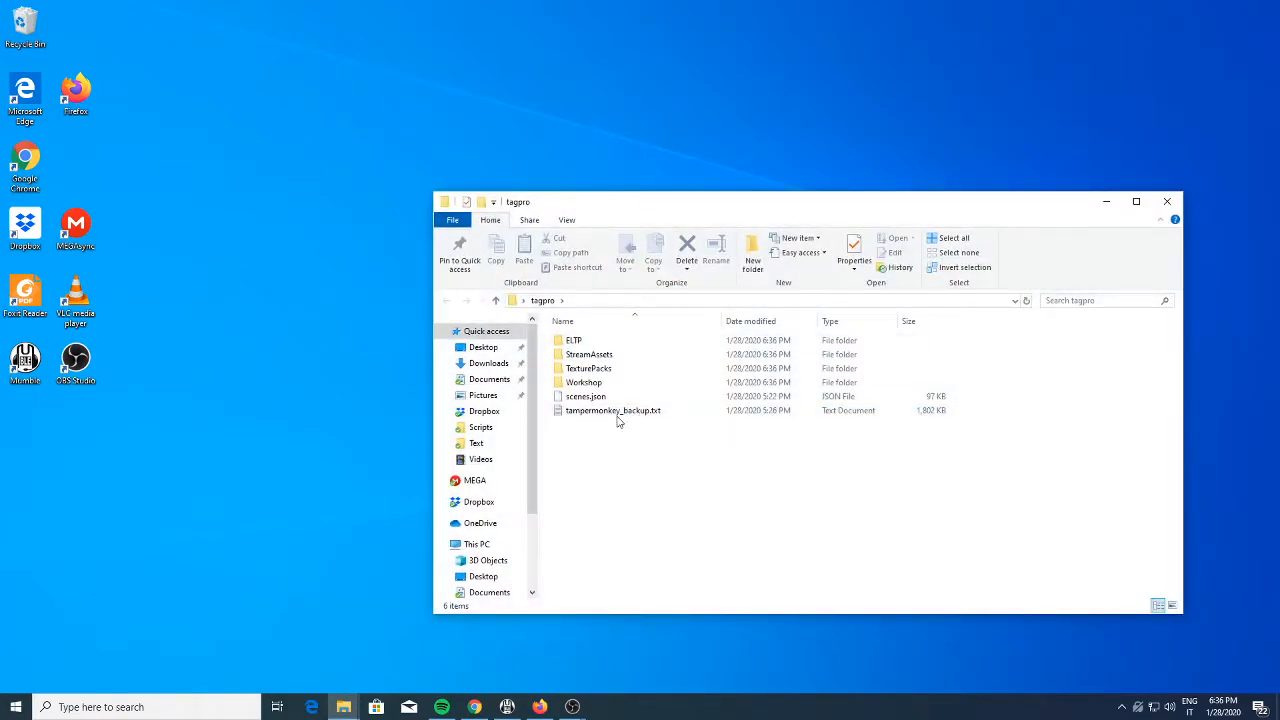
Open scenes.json from the tagpro folder in Sublime Text
click(604, 398)
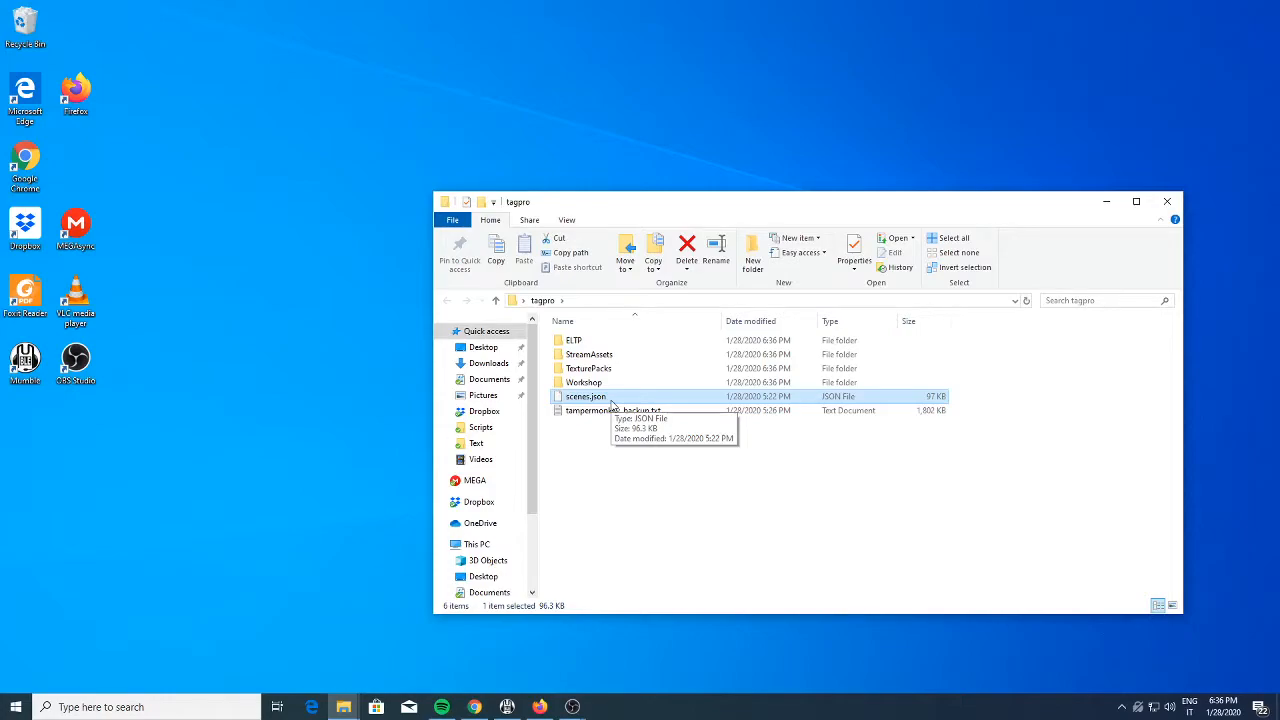
click(590, 300)
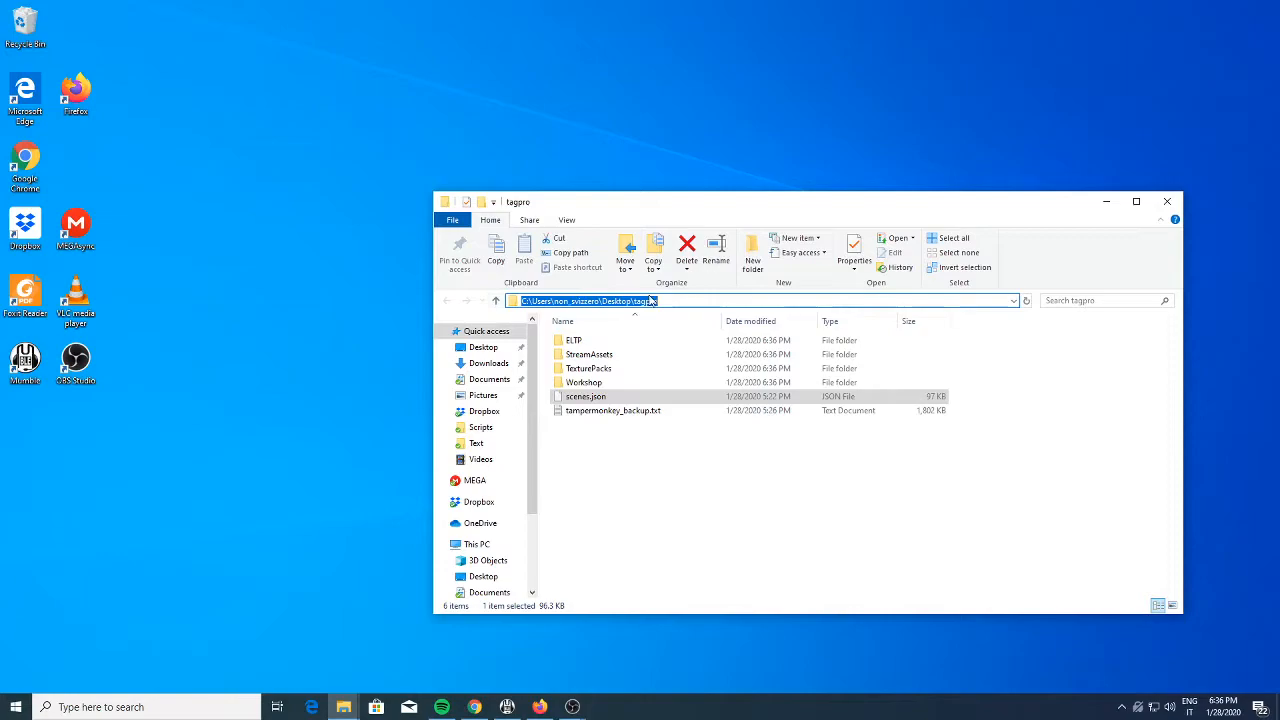
click(590, 410)
right_click(604, 400)
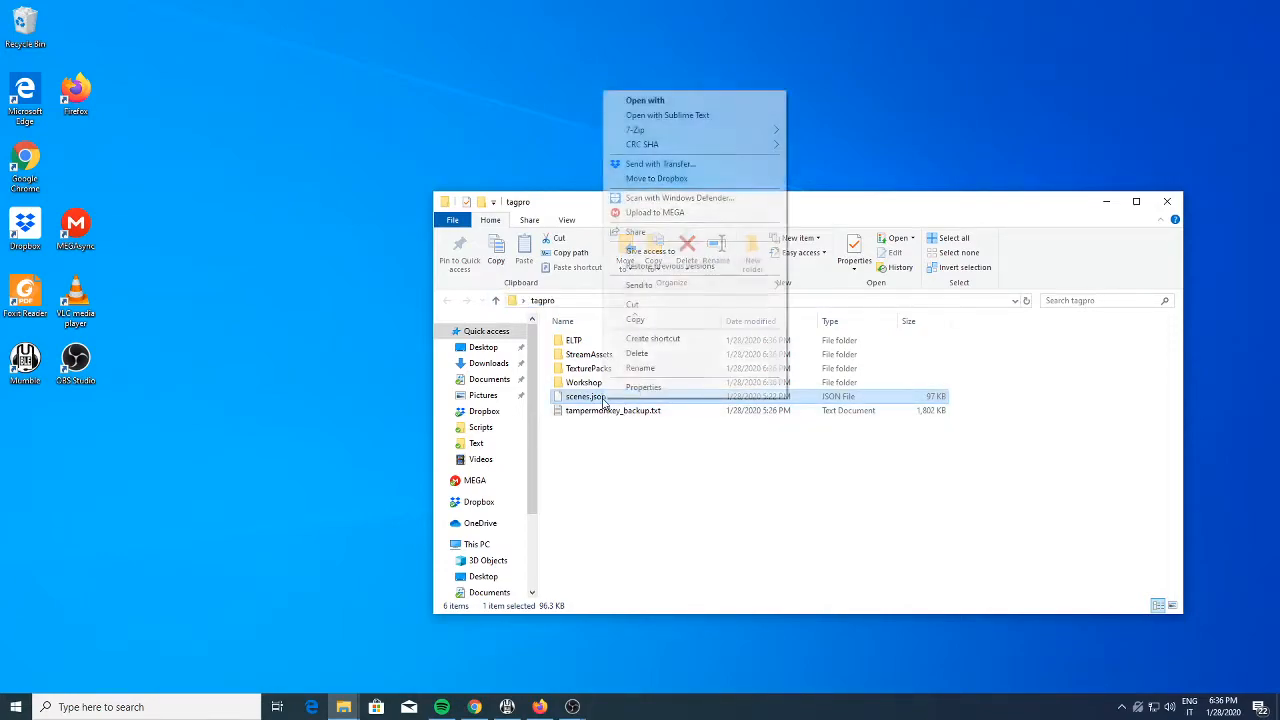
click(667, 115)
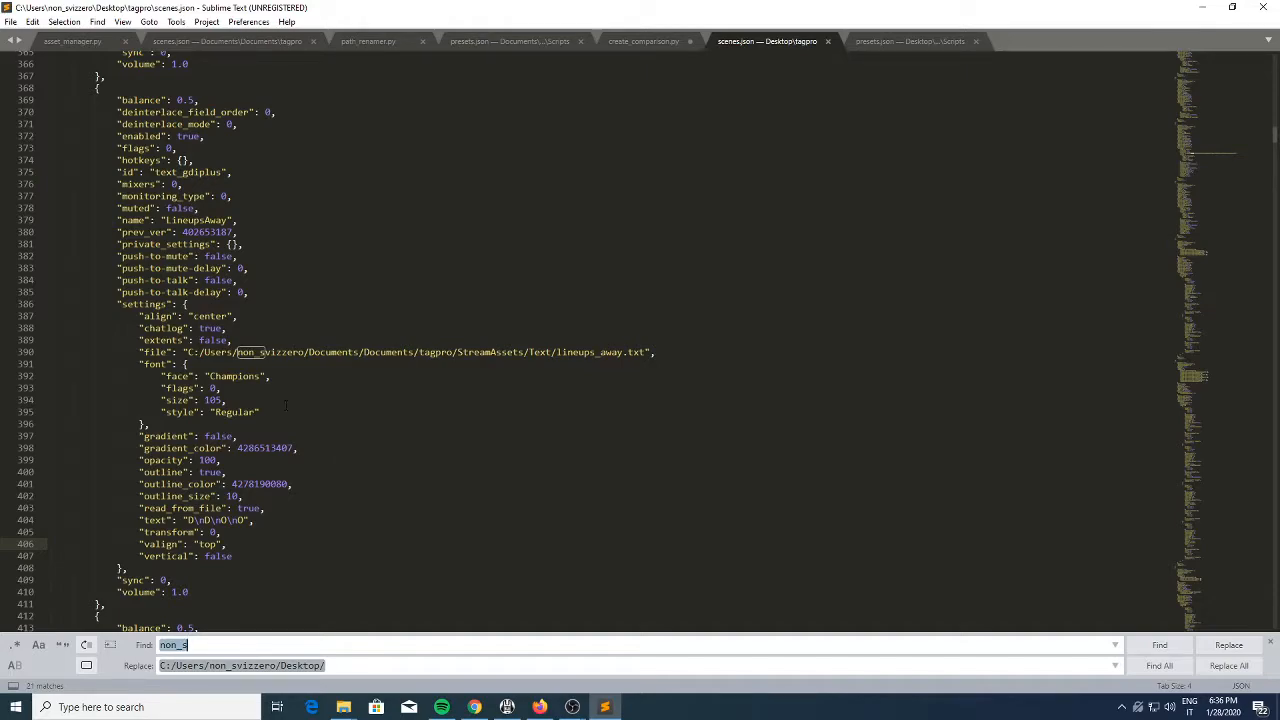
Replace every path prefix ending in Documents/Documents/ with the user's Desktop/ path throughout scenes.json, and save the file
click(185, 365)
key(Up)
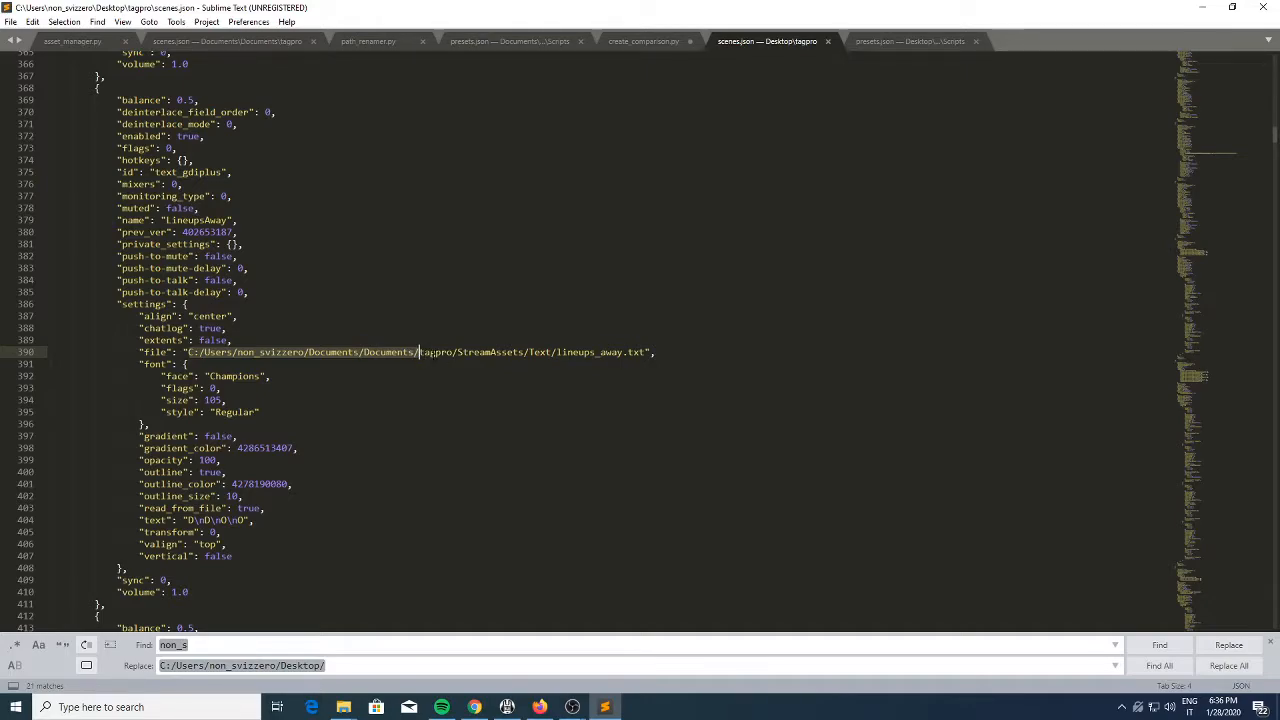
click(213, 644)
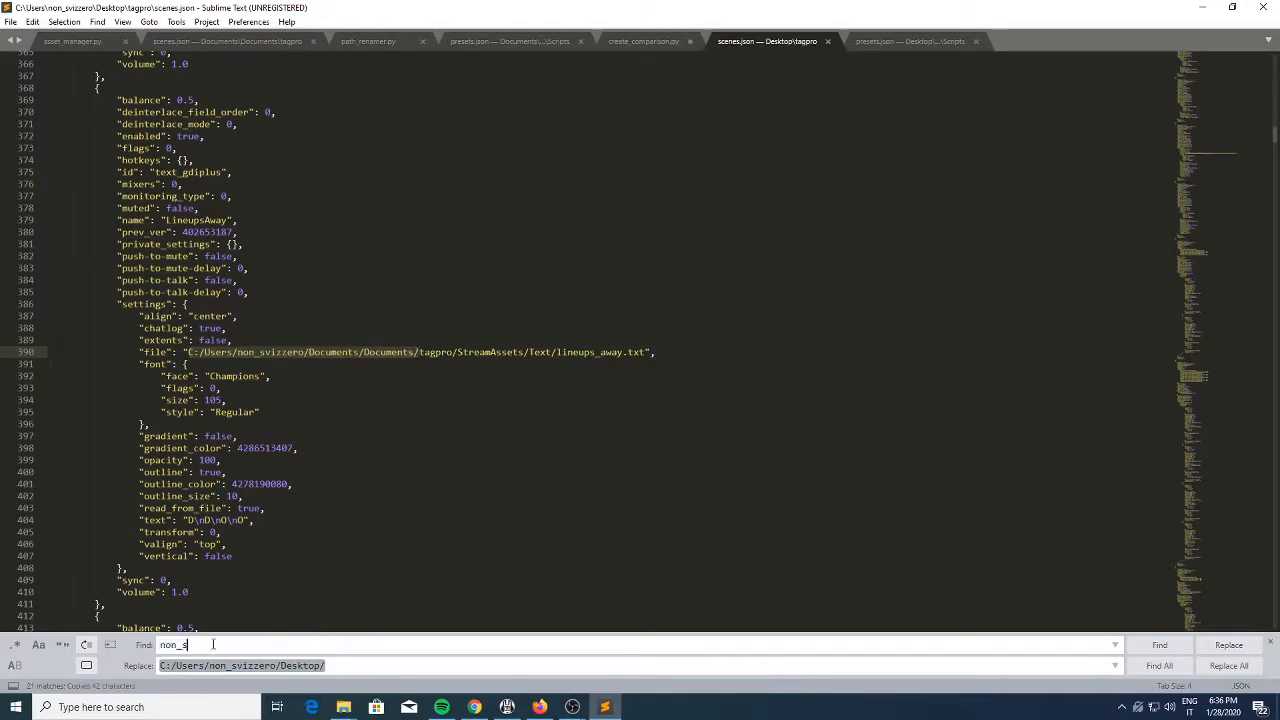
key(ctrl+a)
text(C:/Users/non_svizzero/Documents/Documents/)
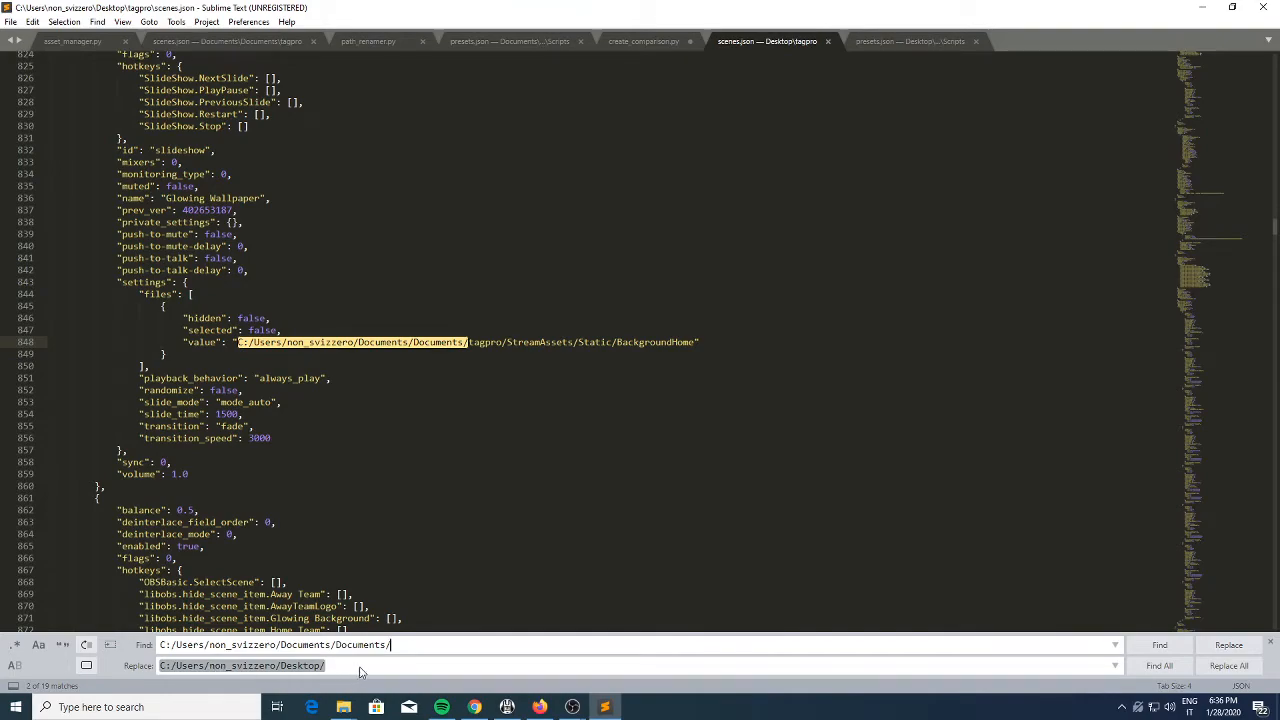
click(316, 668)
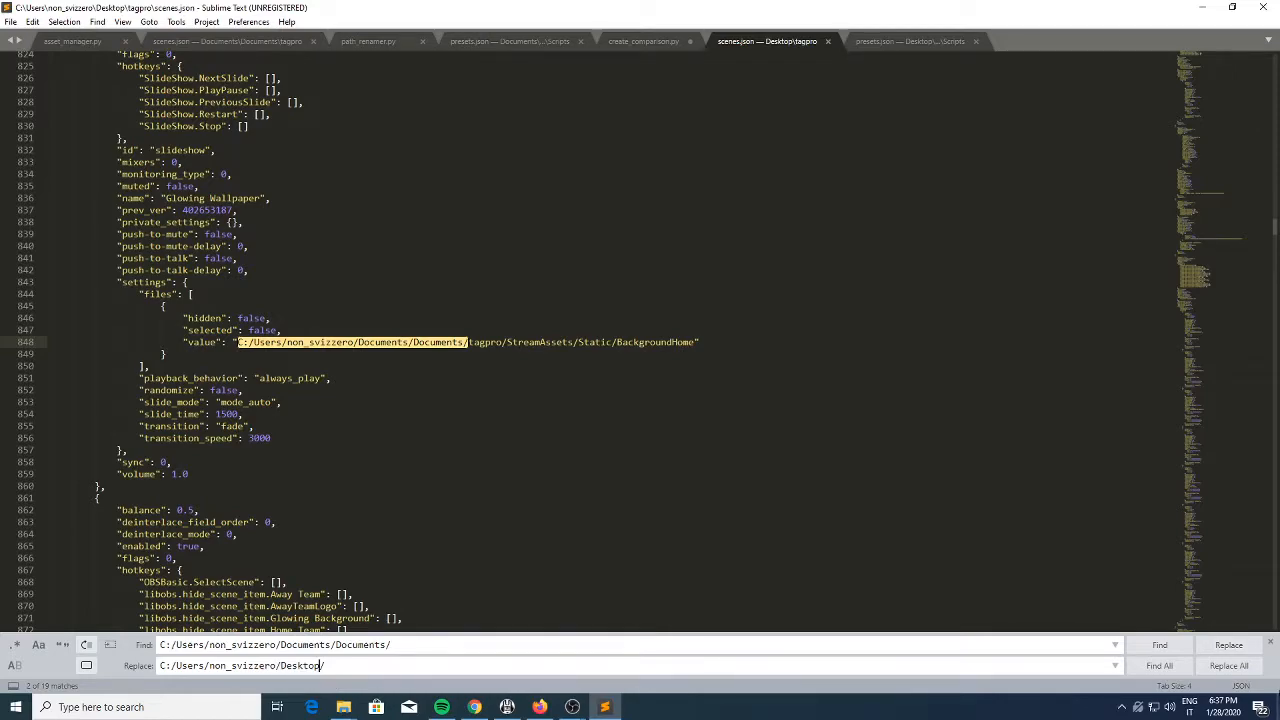
click(1229, 665)
click(441, 531)
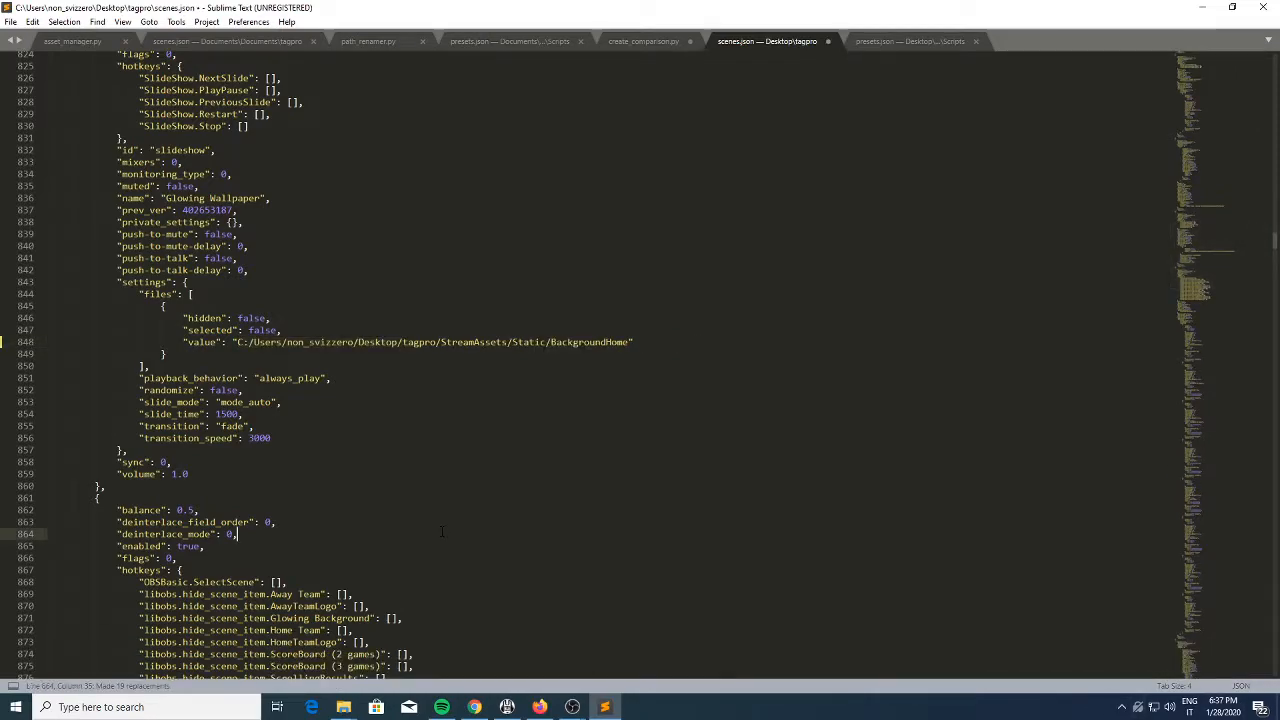
key(ctrl+s)
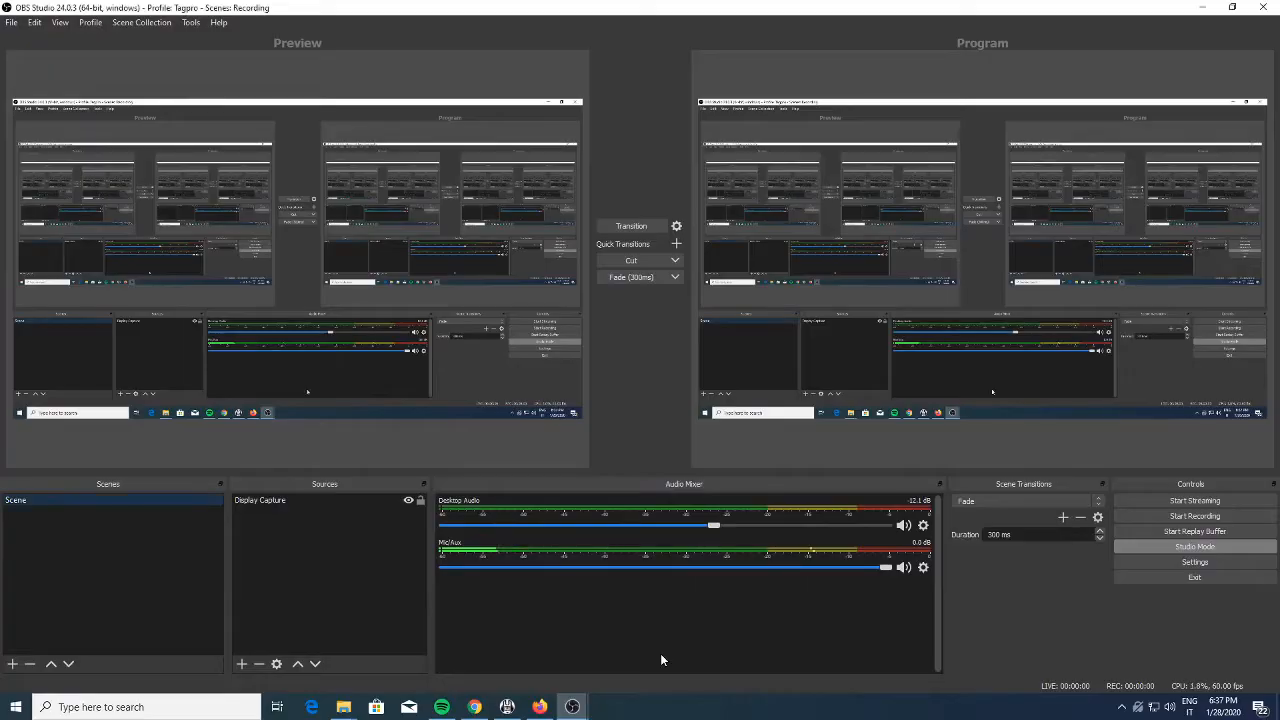
In OBS Studio, import scenes.json from the desktop's tagpro folder as a scene collection and switch to TagPro (2)
click(111, 22)
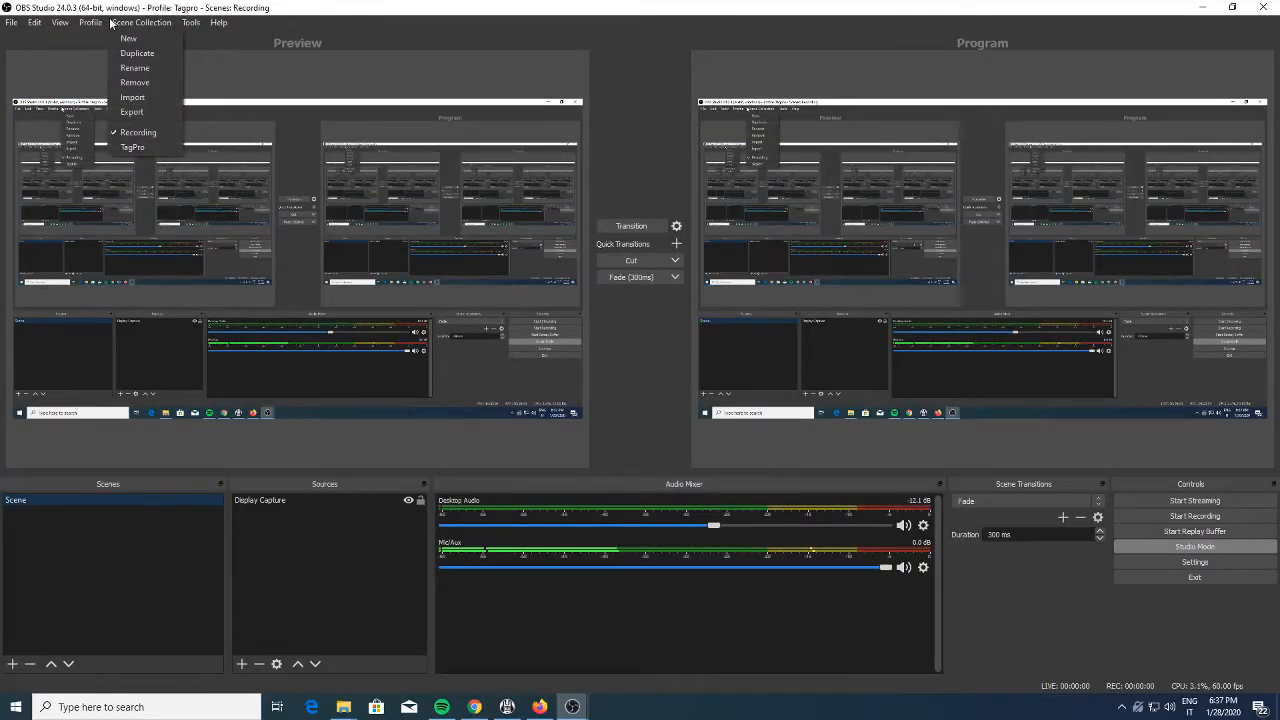
click(144, 98)
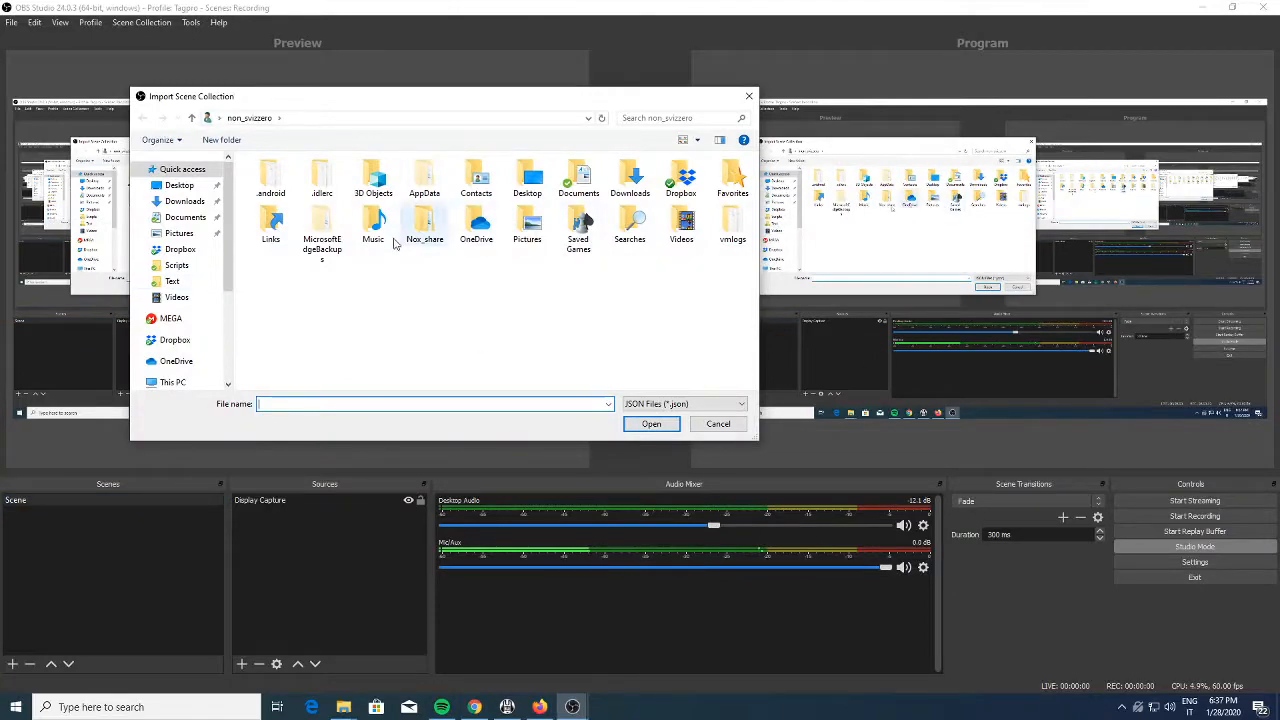
click(179, 185)
double_click(271, 177)
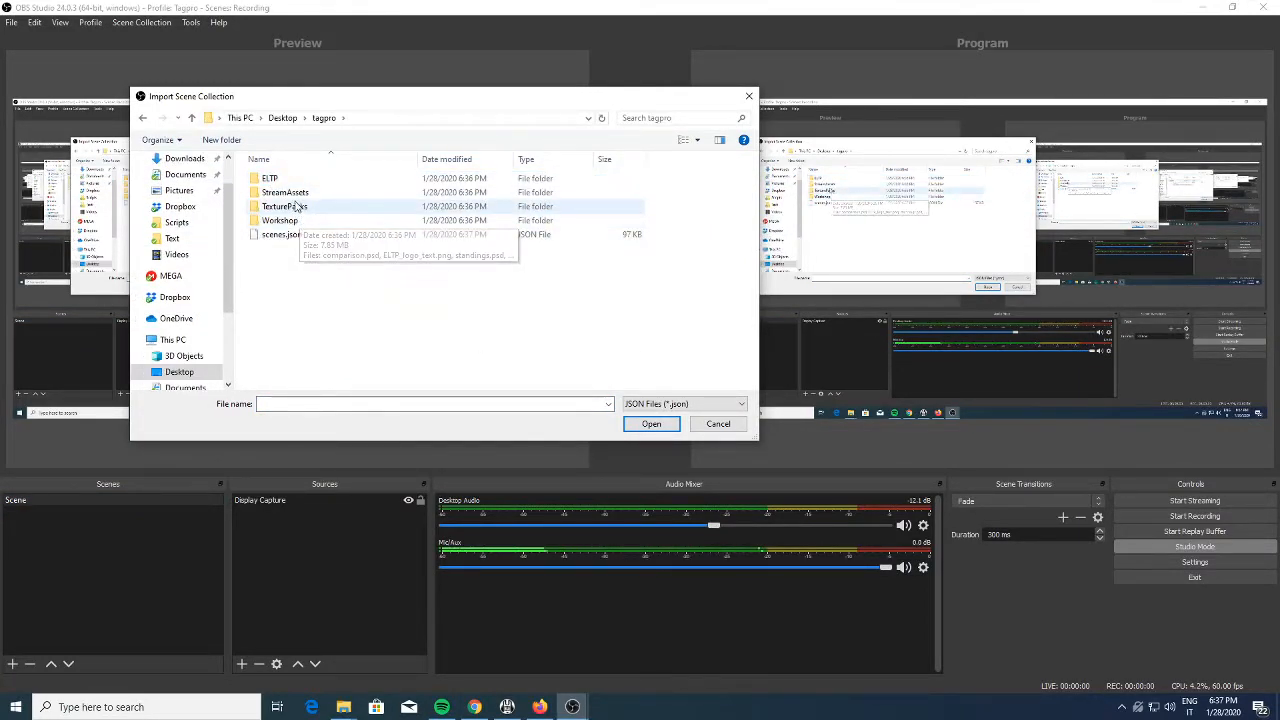
click(288, 235)
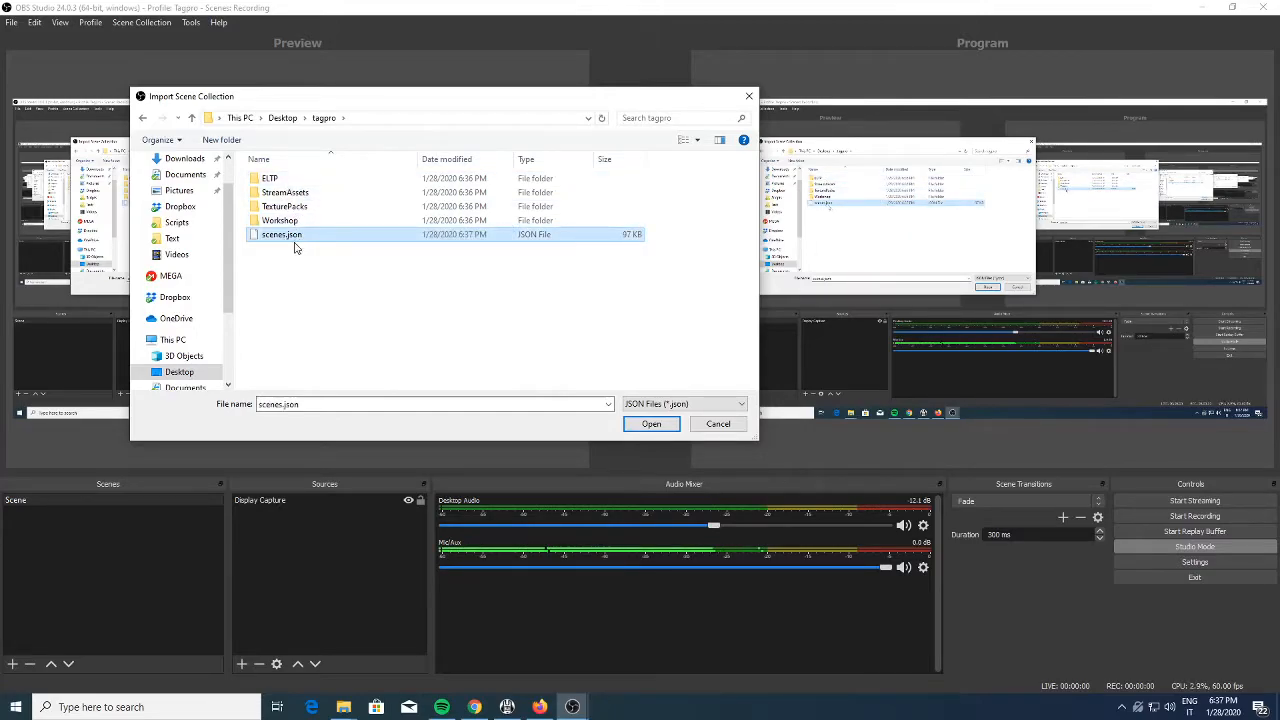
click(655, 424)
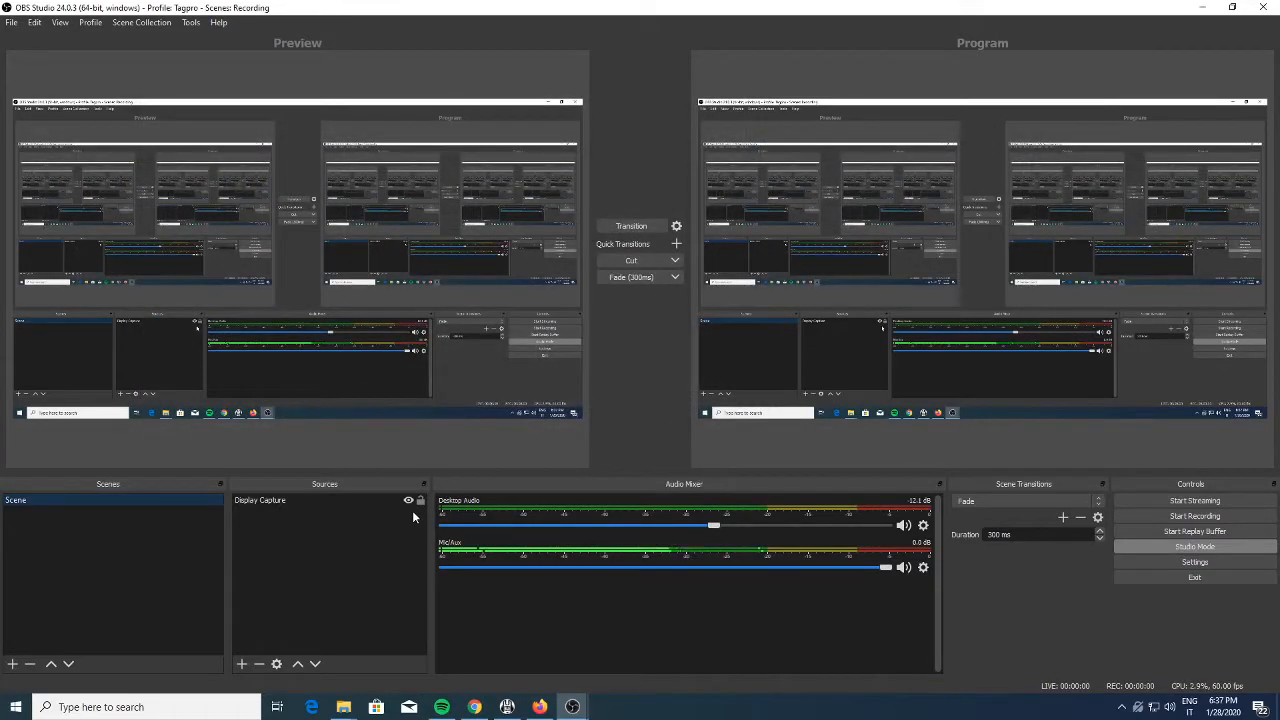
click(141, 22)
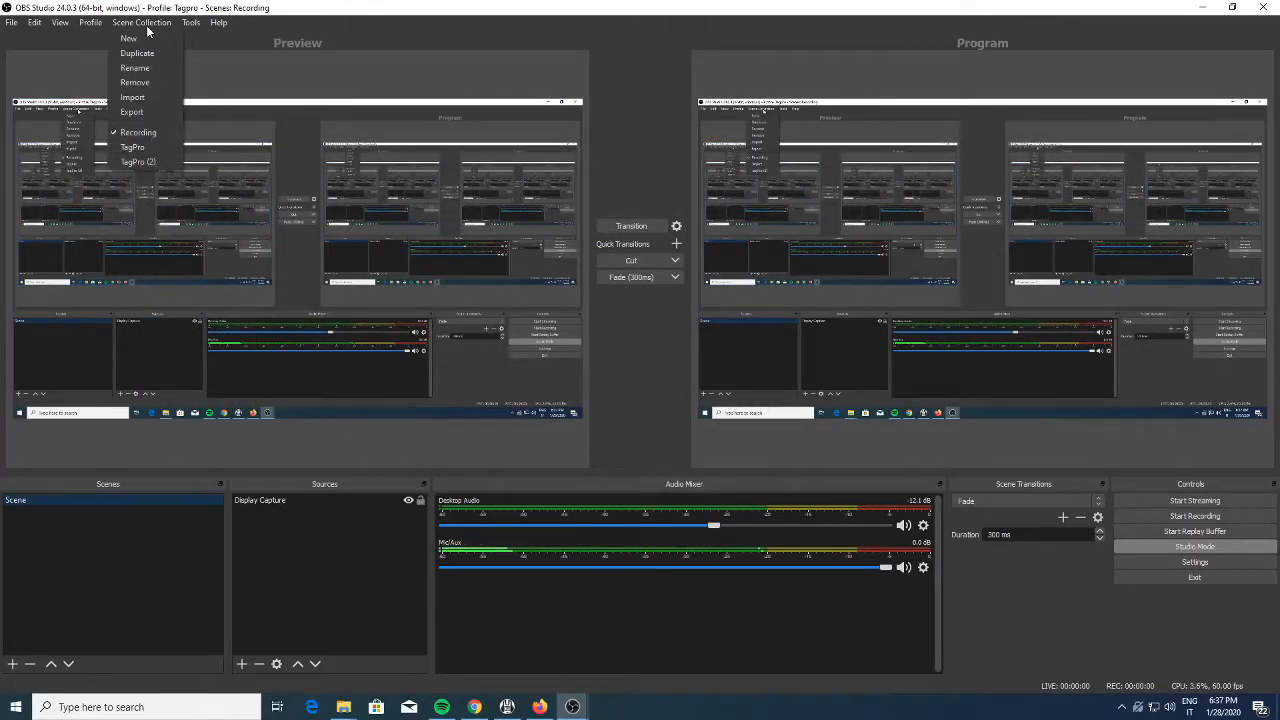
click(148, 166)
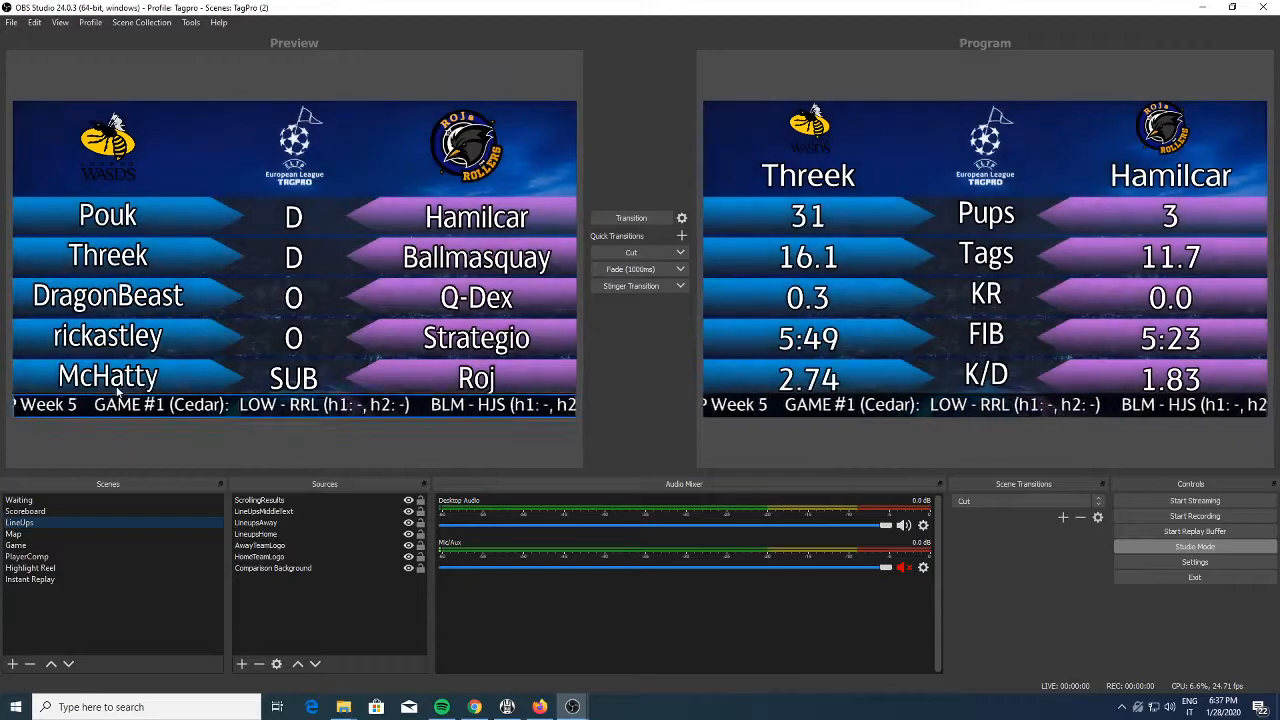
Preview the Waiting, PlayerComp, Highlight Reel and Scoreboard scenes of the imported collection
click(144, 500)
click(111, 557)
click(98, 566)
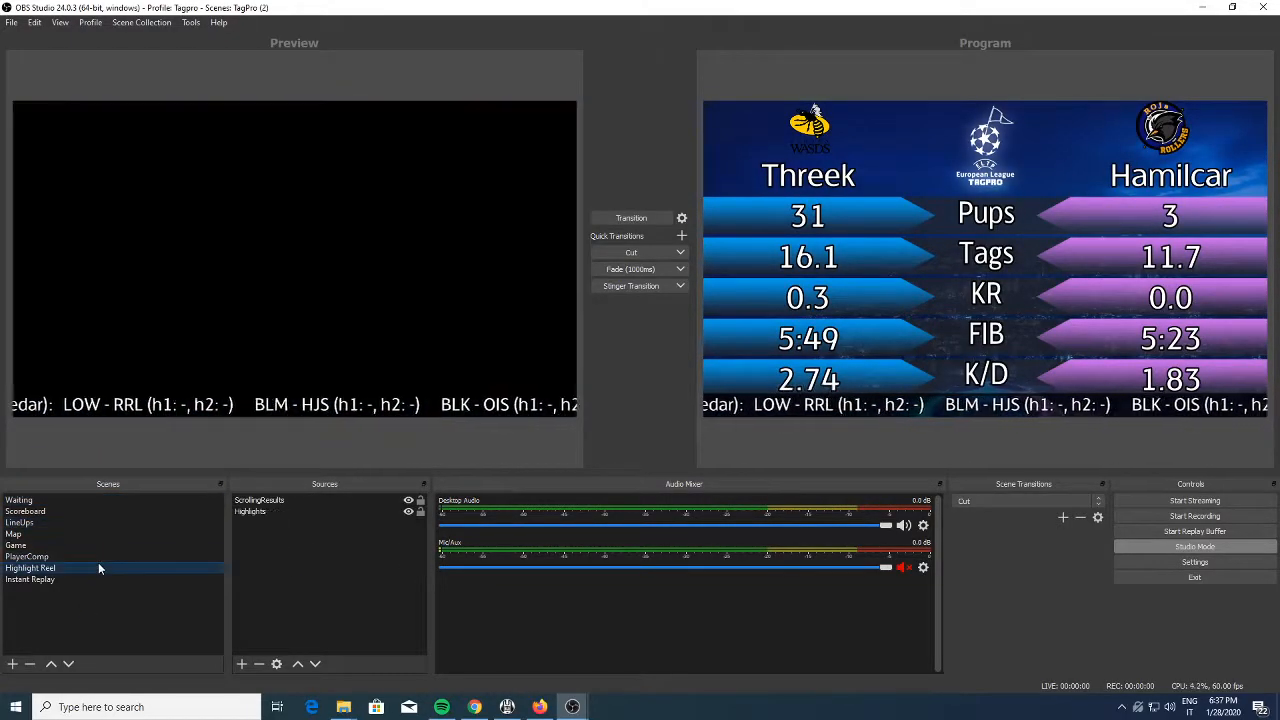
click(76, 510)
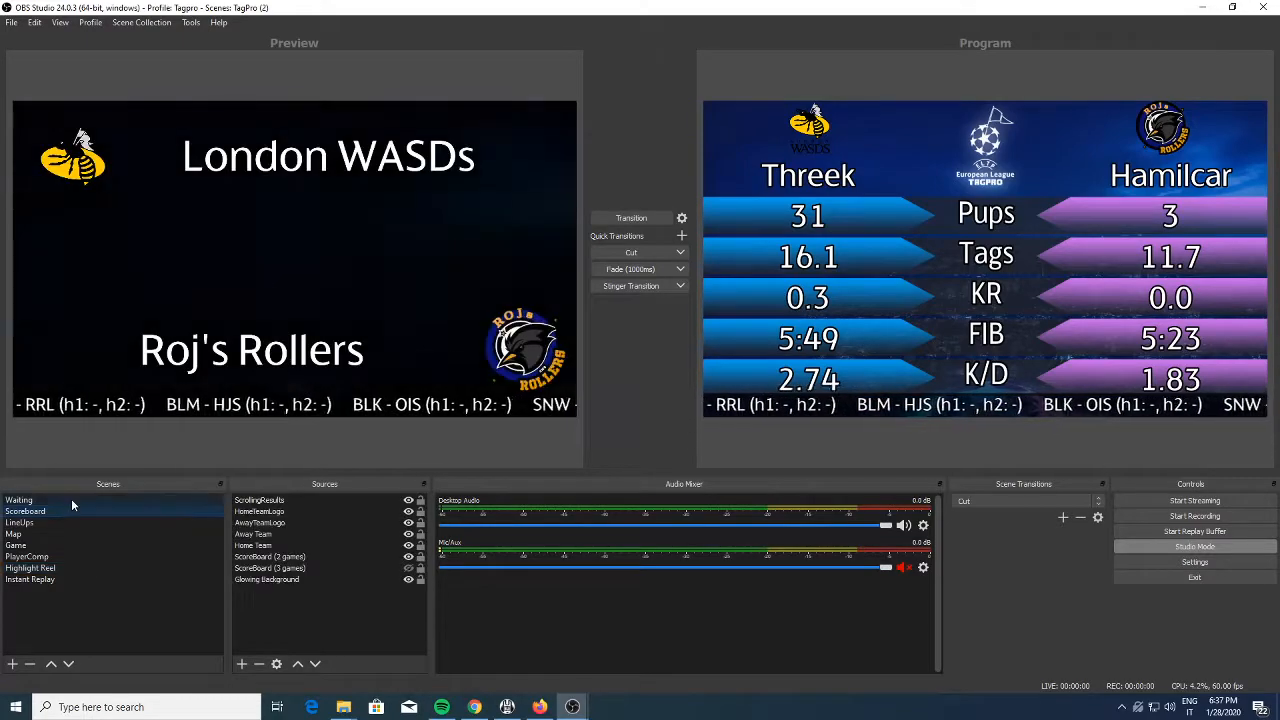
In the Waiting scene, show and hide the Welcome and Goodbye sources one after the other
click(71, 499)
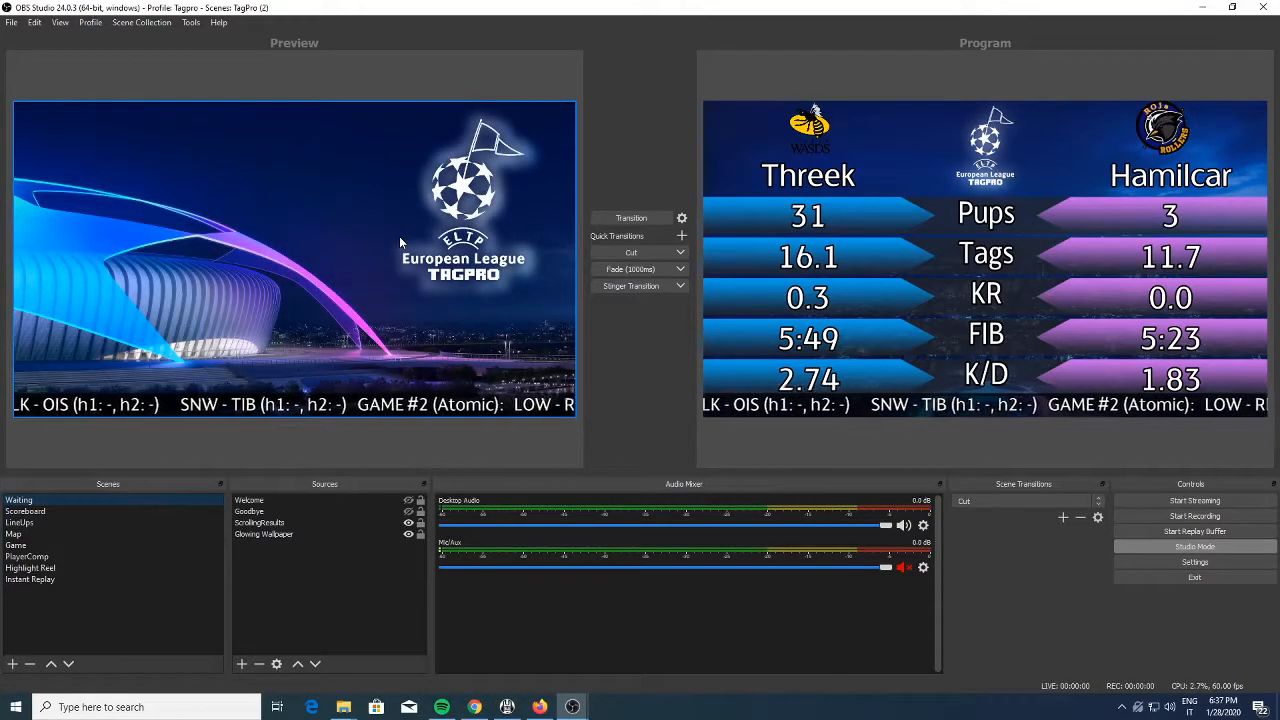
click(408, 500)
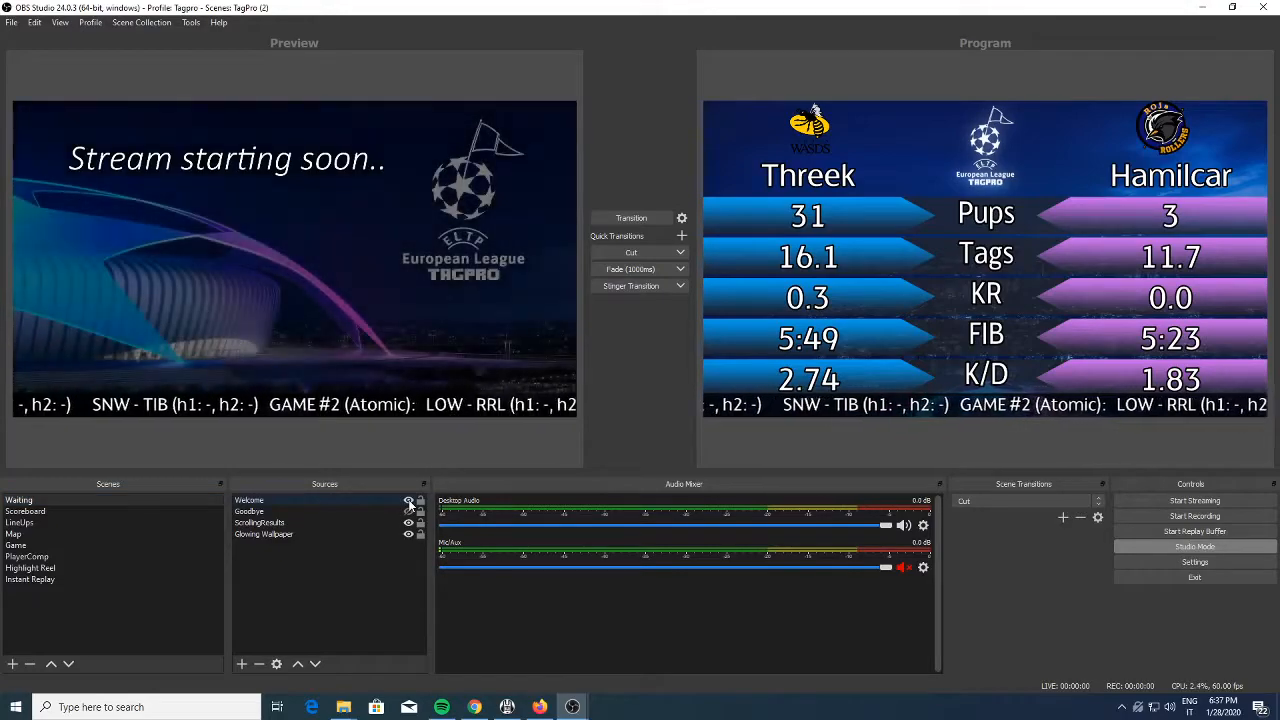
click(408, 500)
click(408, 511)
click(408, 512)
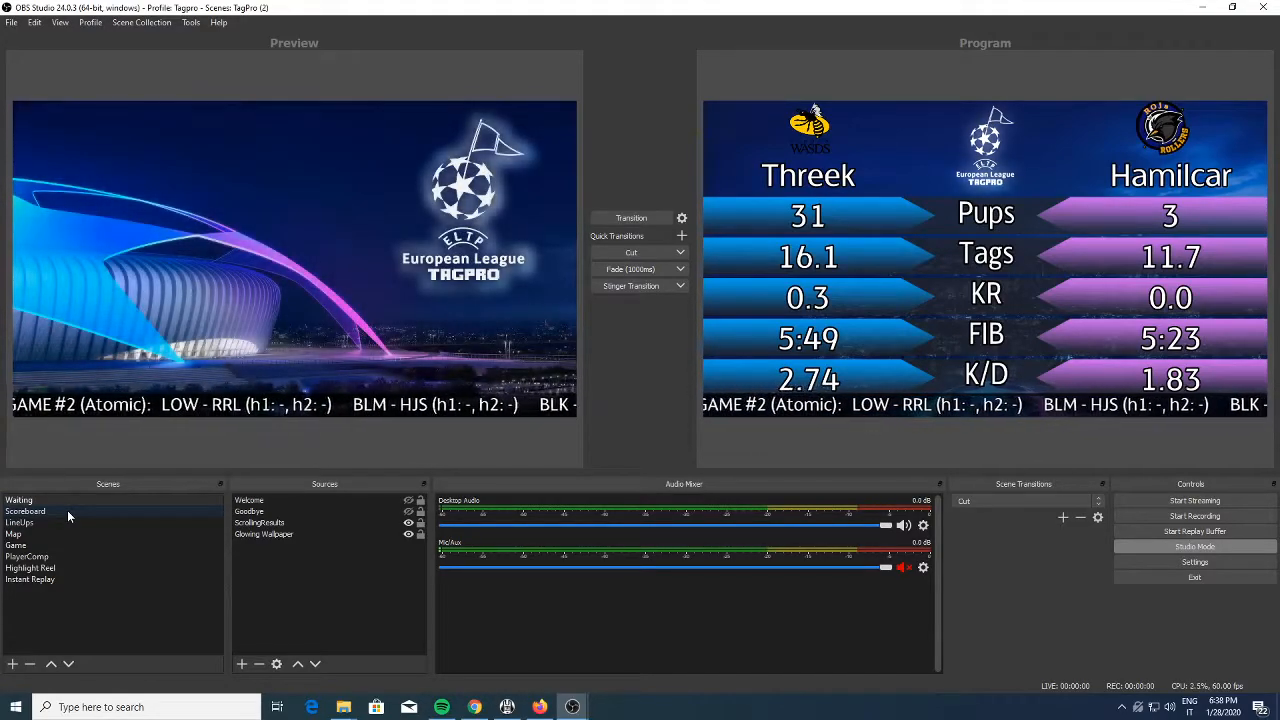
Preview the Scoreboard scene, bring up the TagPro group page in Firefox for its capture, and return to OBS Studio
click(67, 510)
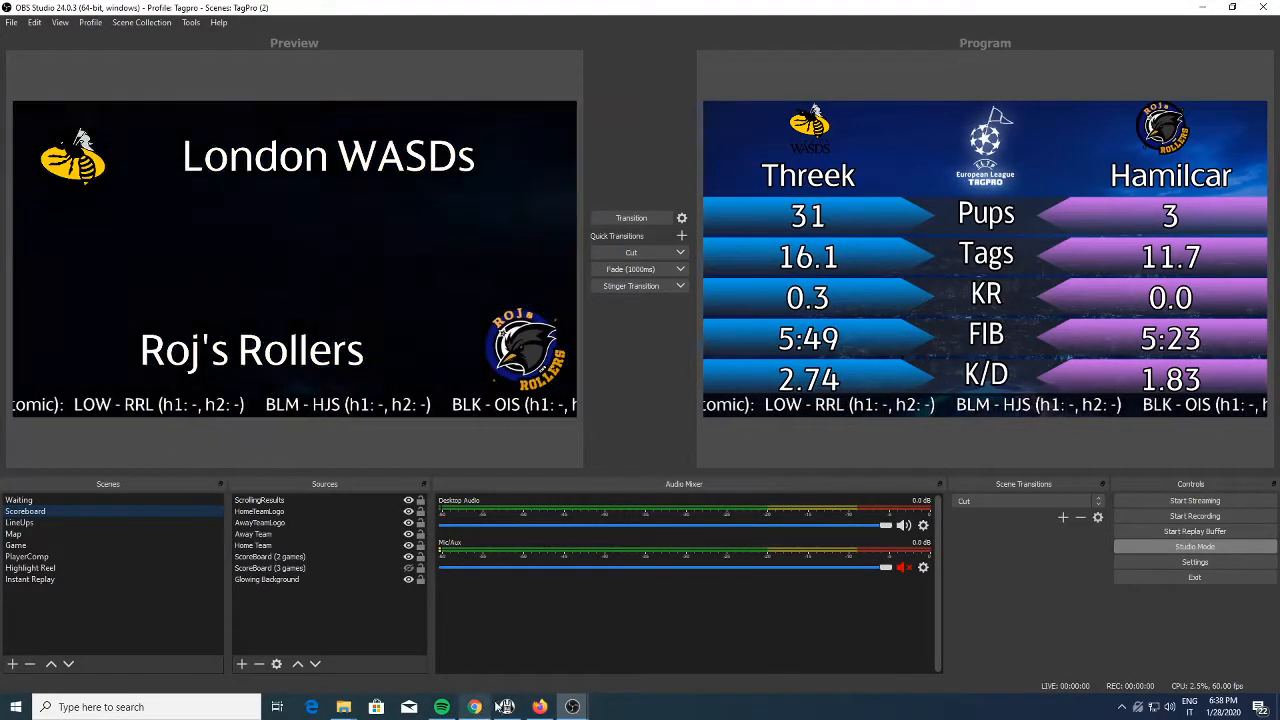
click(540, 707)
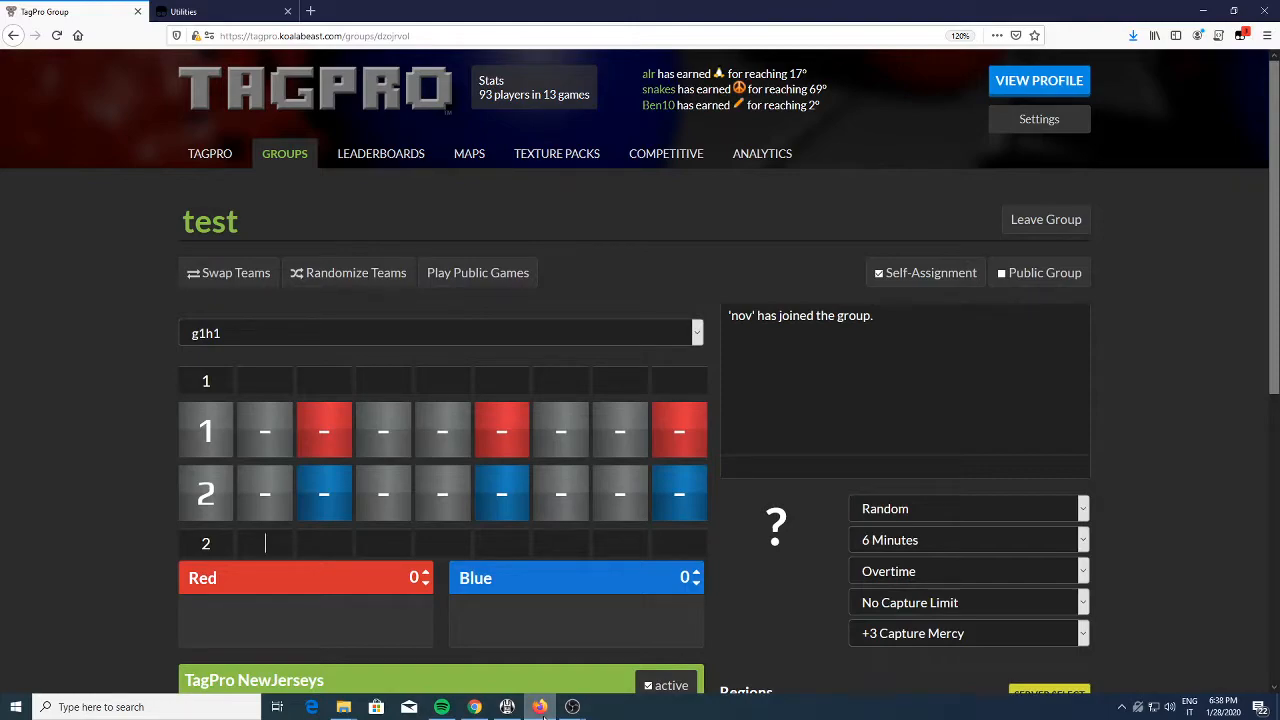
click(540, 707)
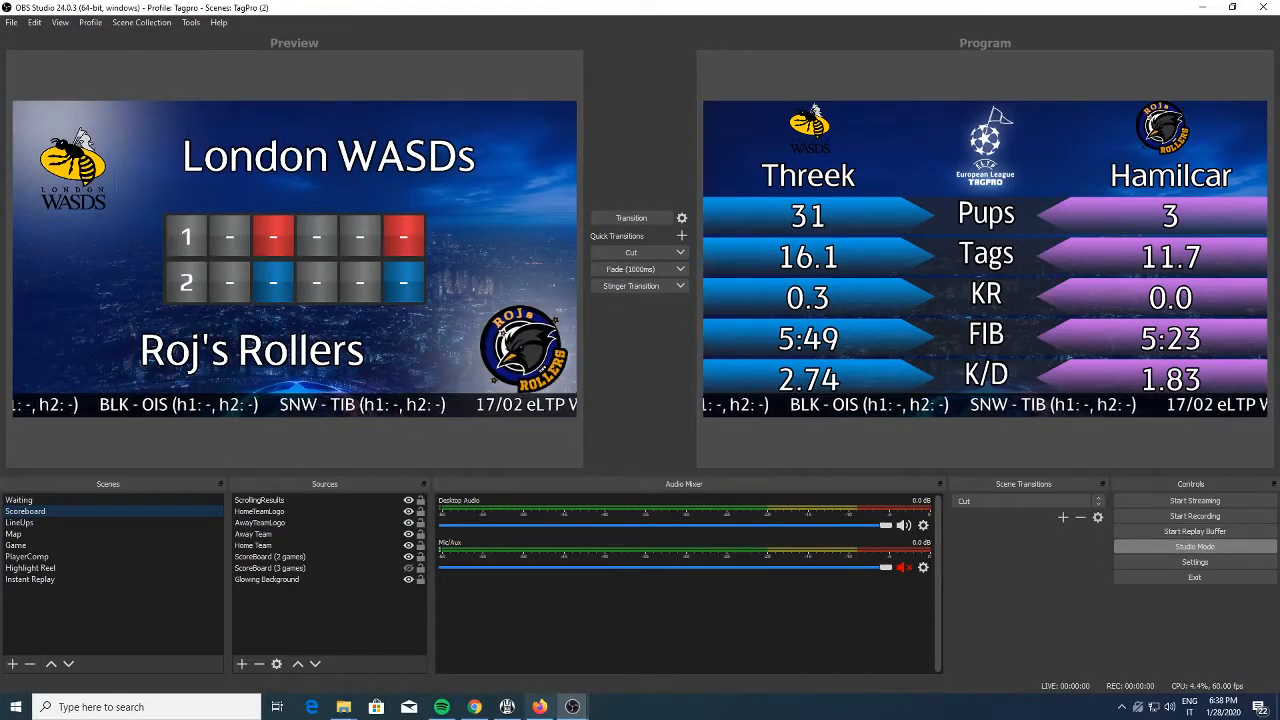
Zoom the Firefox group page to 110%, check the scoreboard capture in OBS Studio, and restore the page zoom to 120%
click(540, 707)
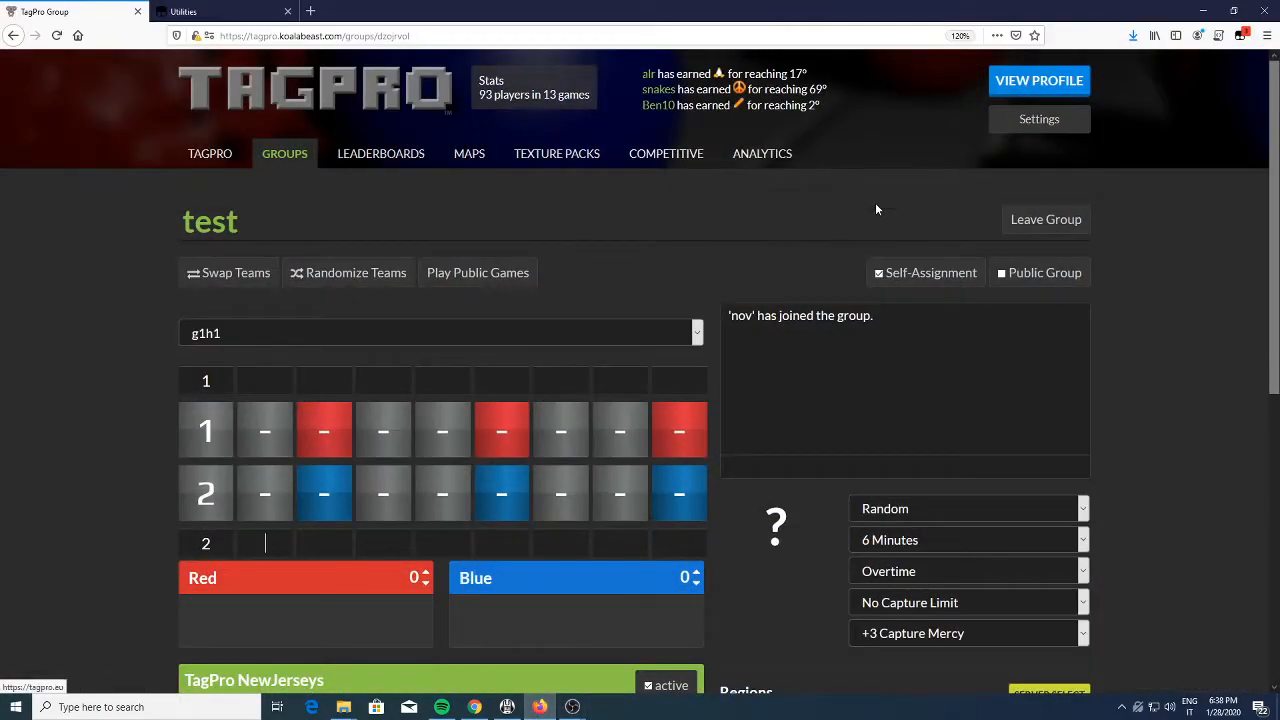
key(ctrl+minus)
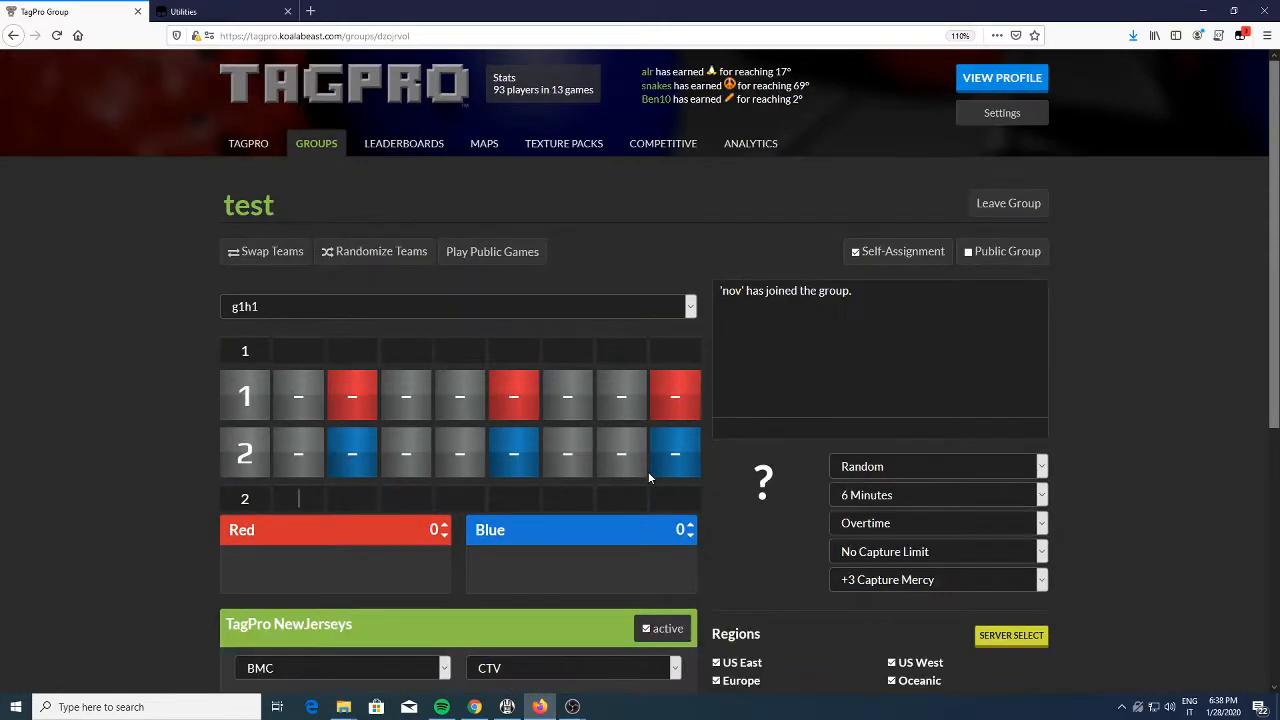
key(alt+Tab)
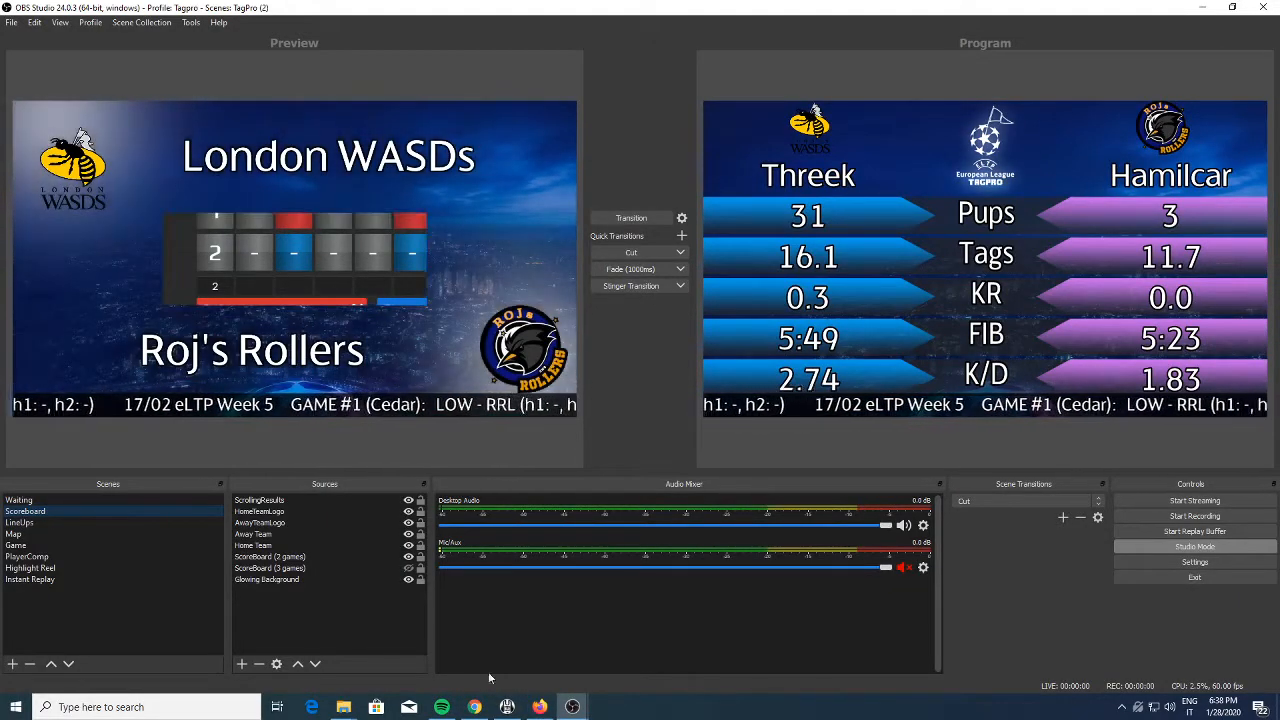
click(539, 707)
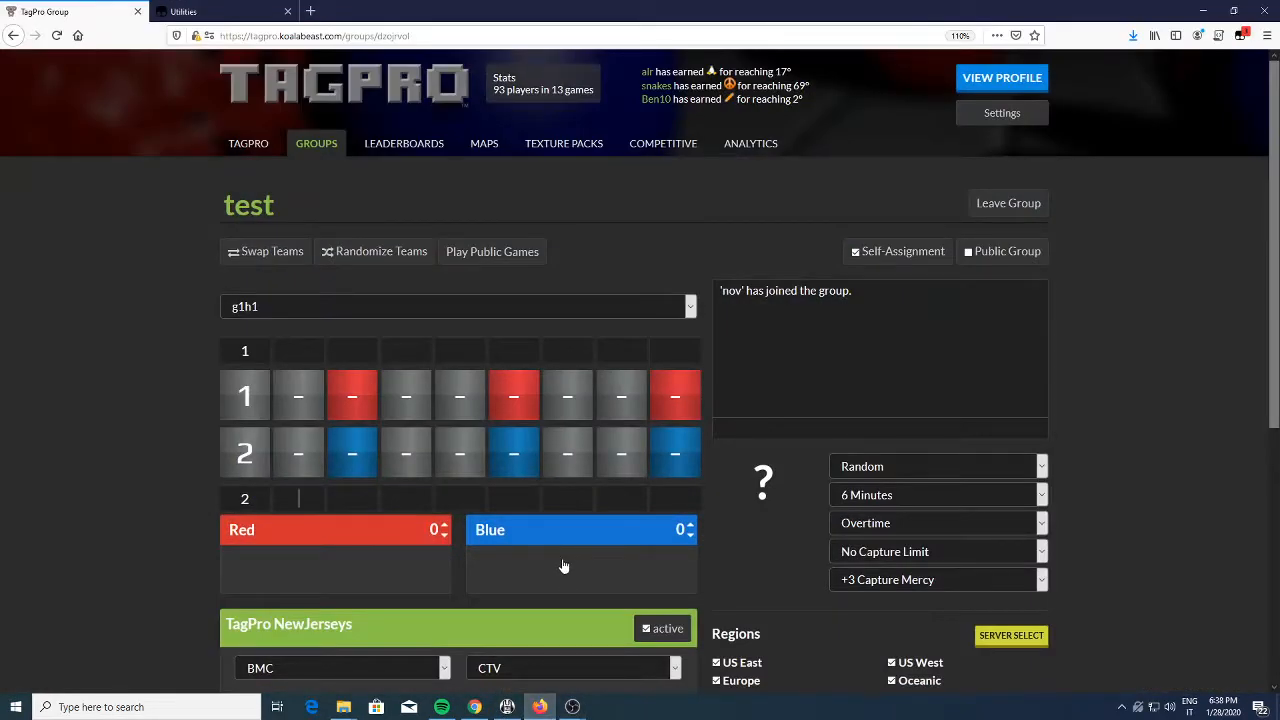
key(ctrl+plus)
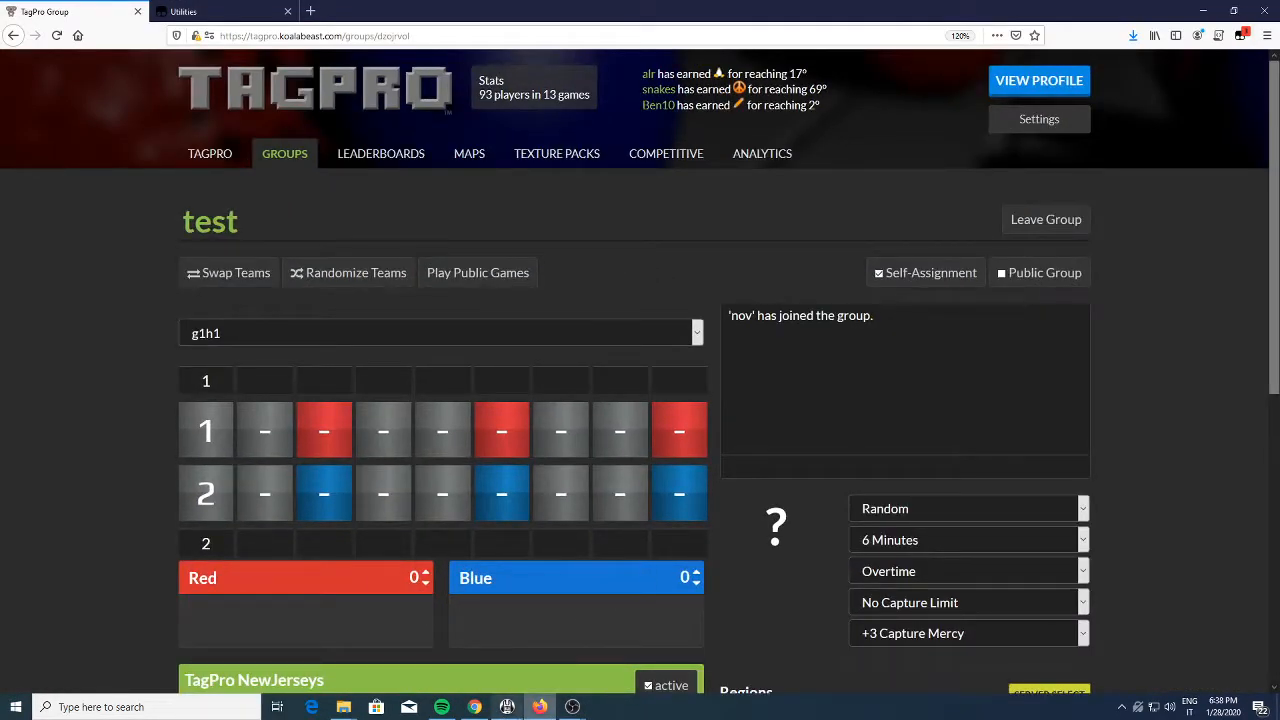
key(alt+Tab)
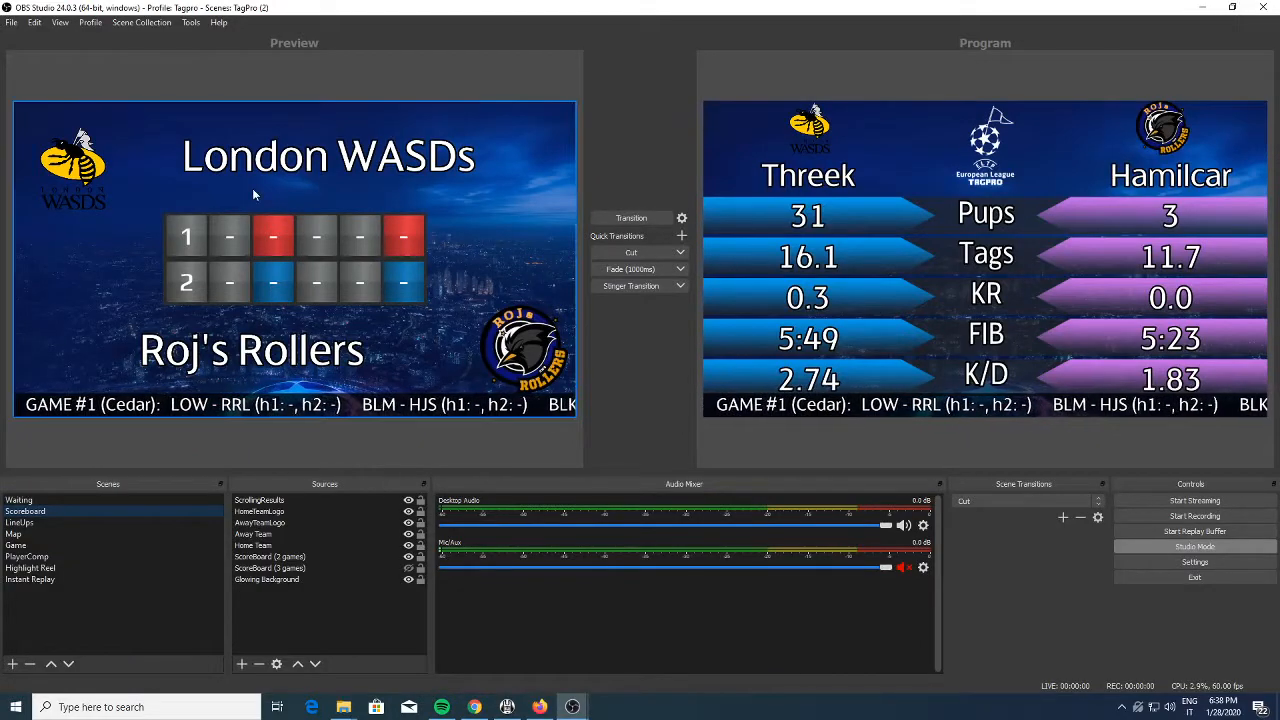
Preview the LineUps scene, and in the Map scene add the commentator's name on a new line of the Comms text source
click(101, 523)
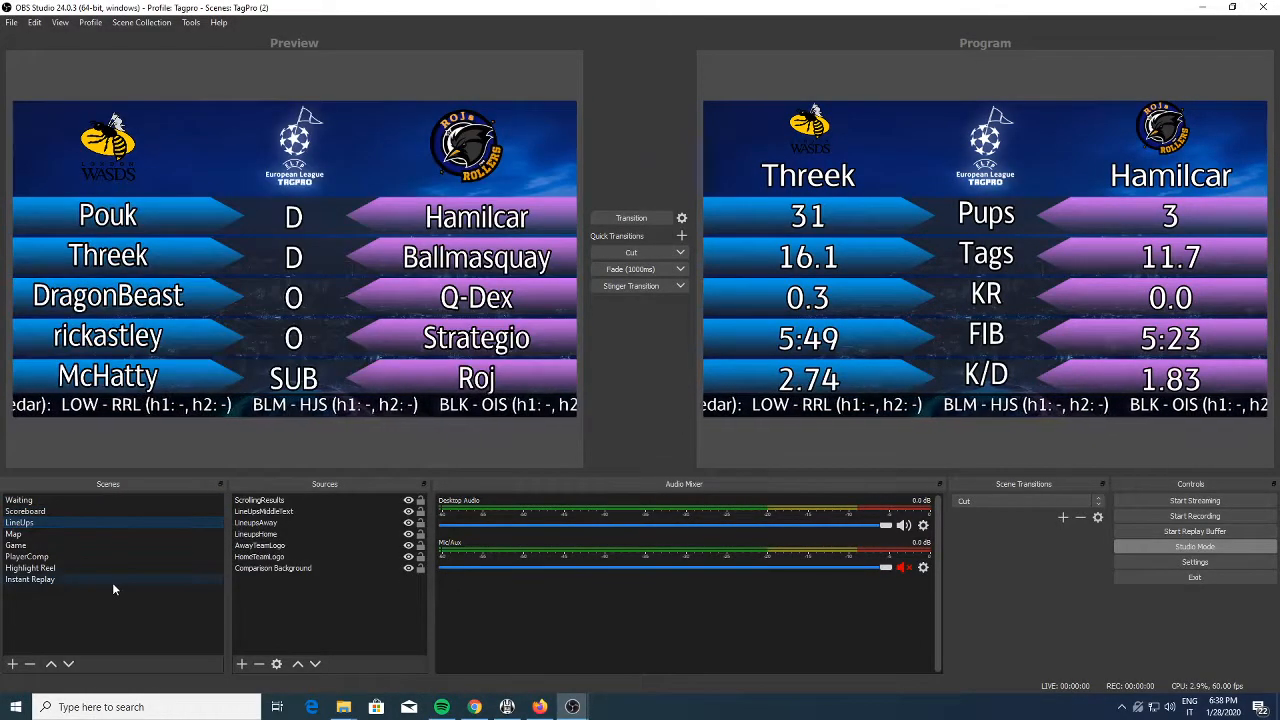
click(54, 536)
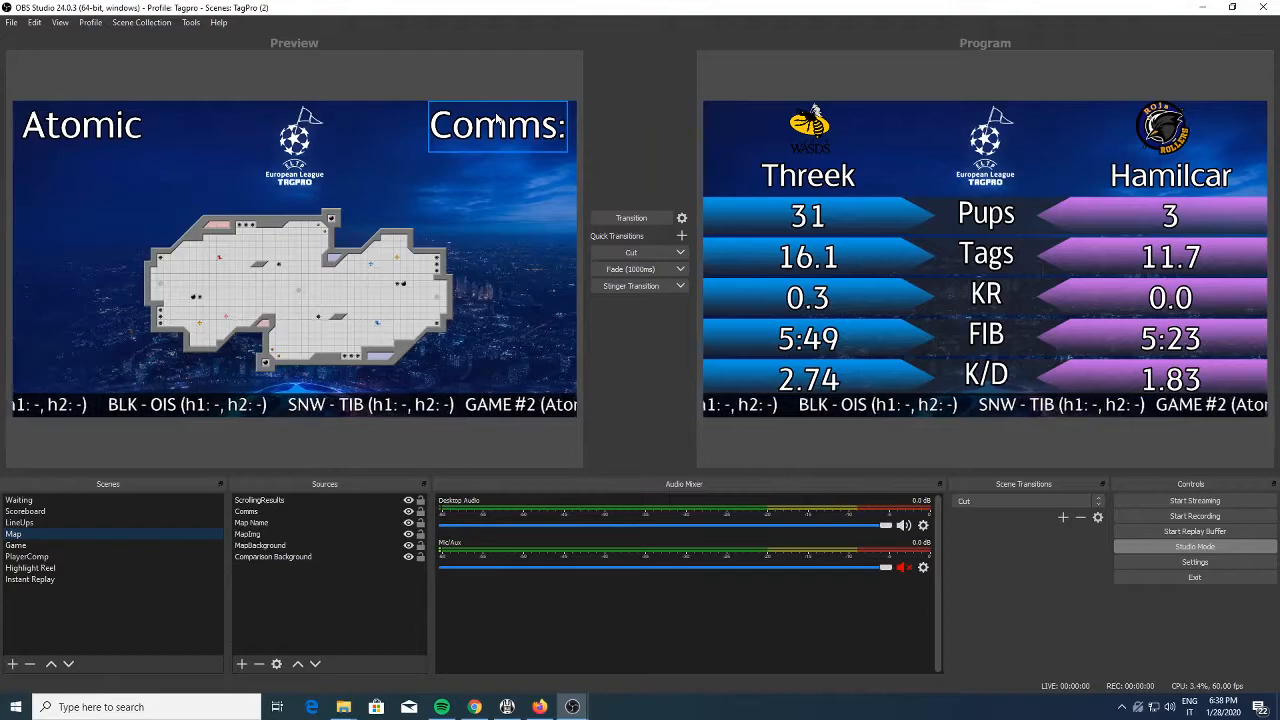
double_click(250, 511)
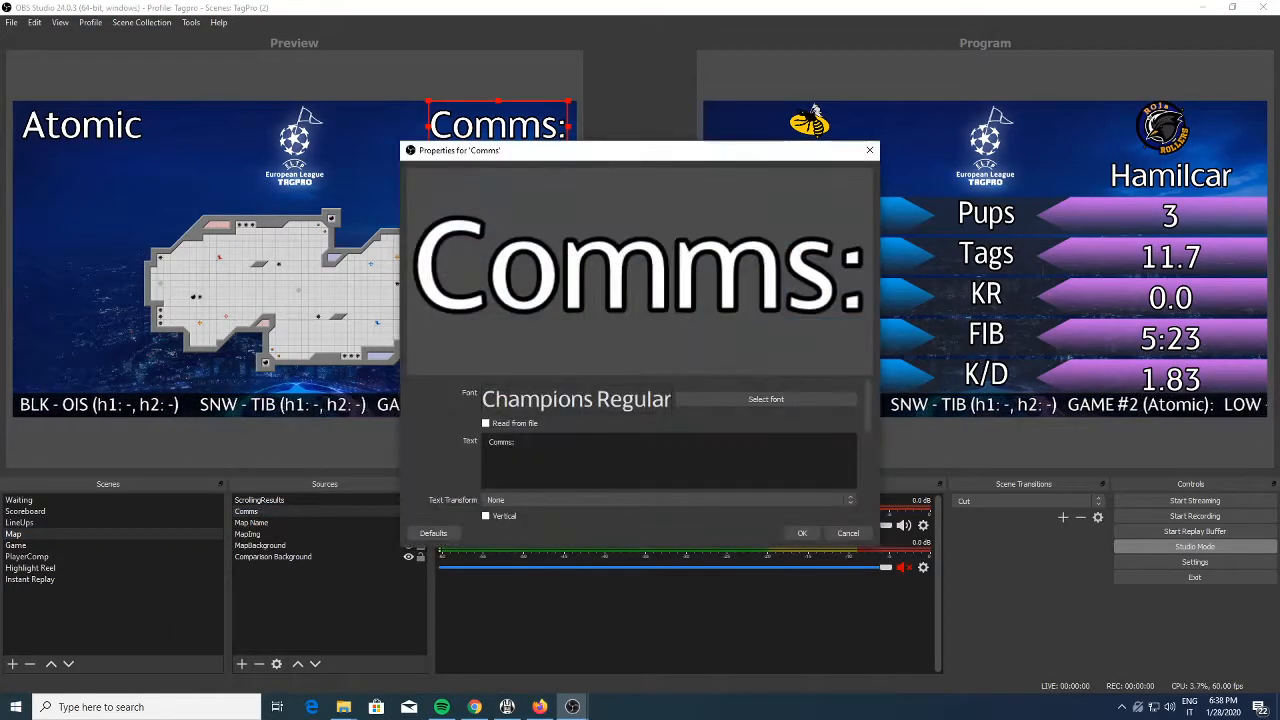
key(Return)
text(Fraser)
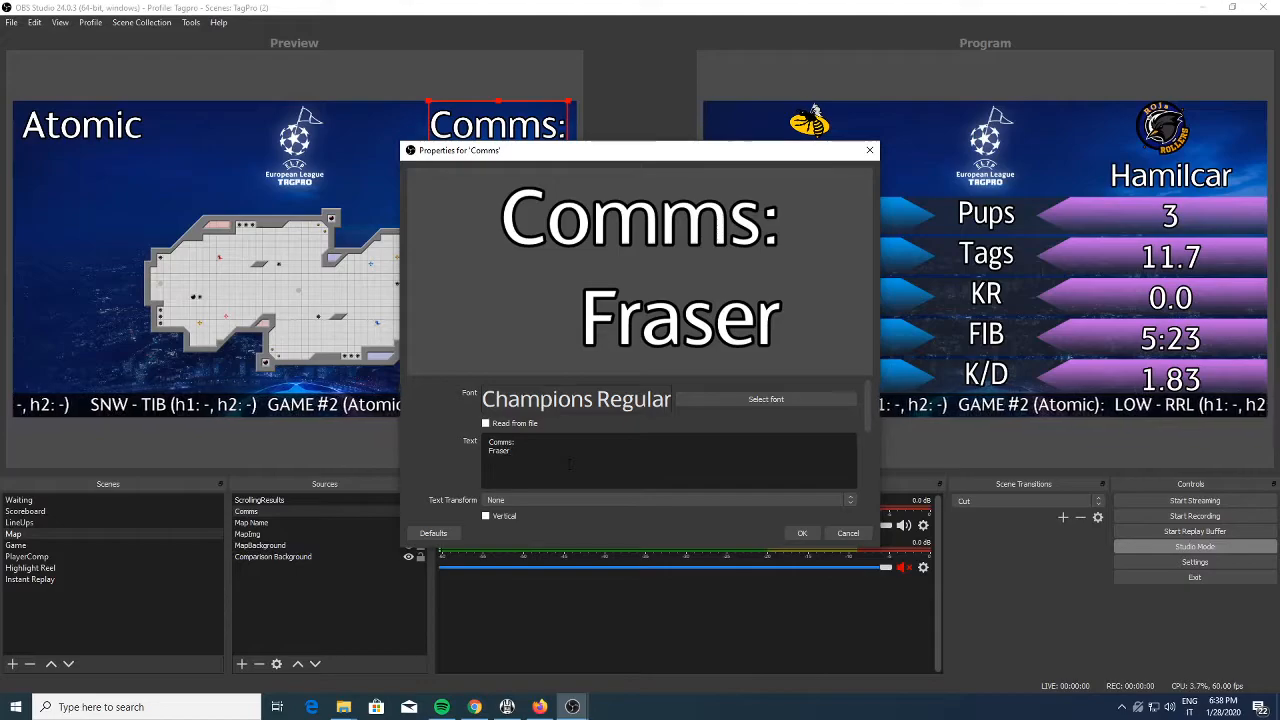
click(799, 533)
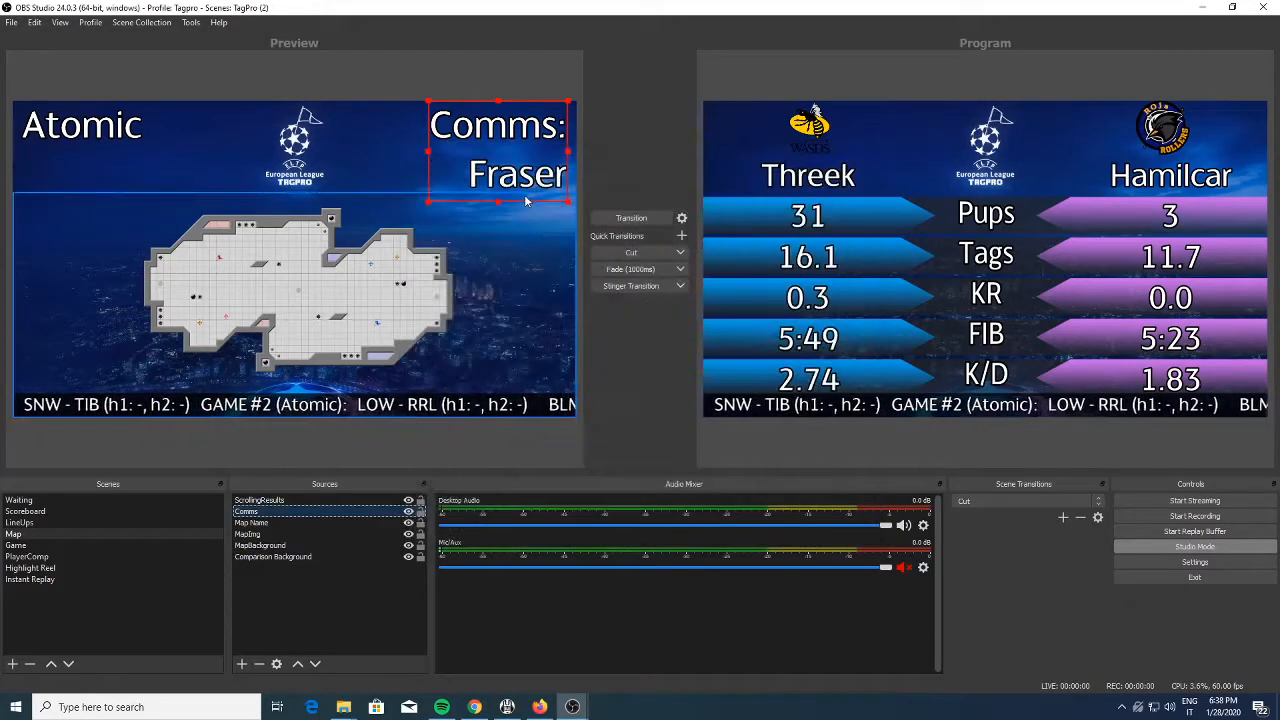
Preview the Game and Highlight Reel scenes, and inspect the playlist folder in the Highlights source's properties
click(40, 545)
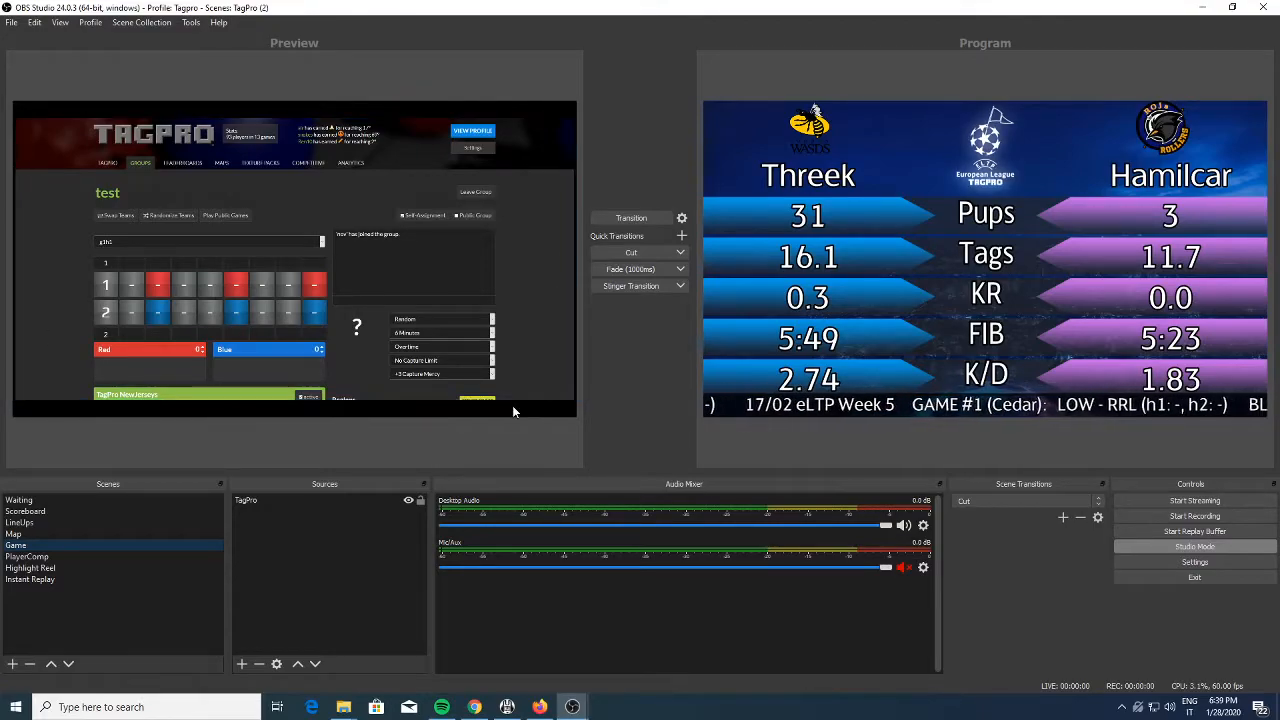
click(55, 558)
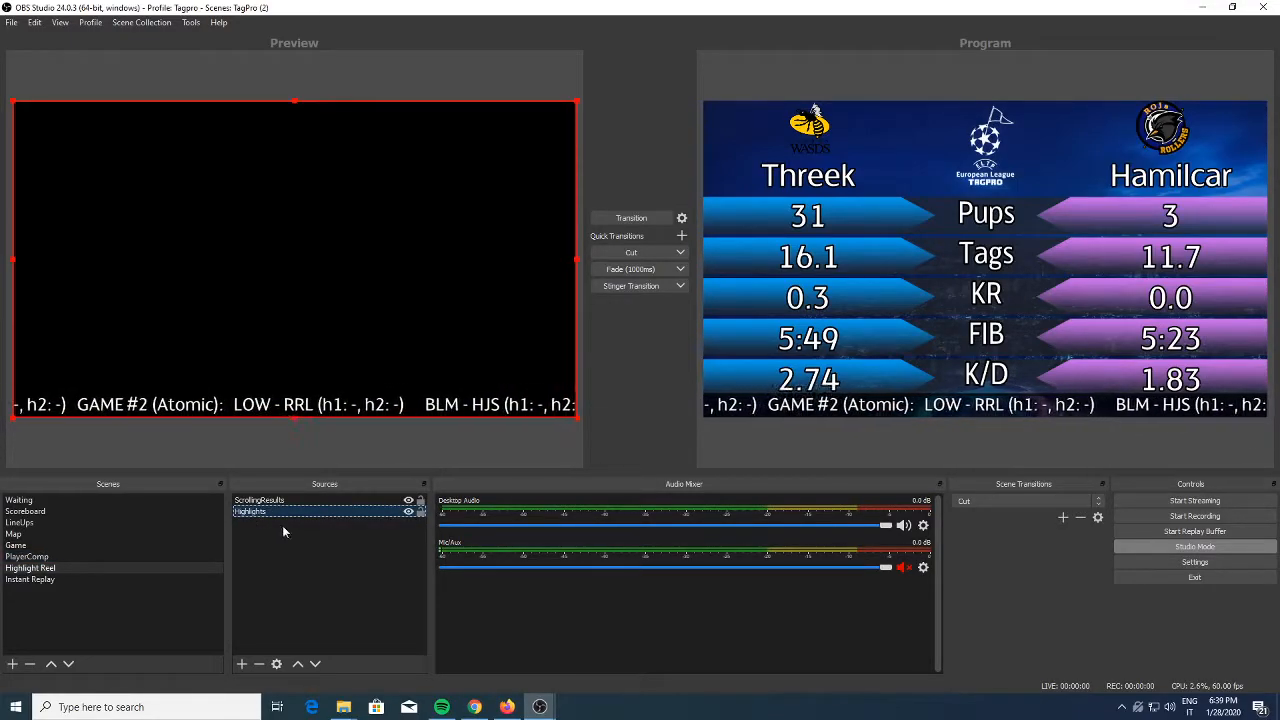
double_click(264, 511)
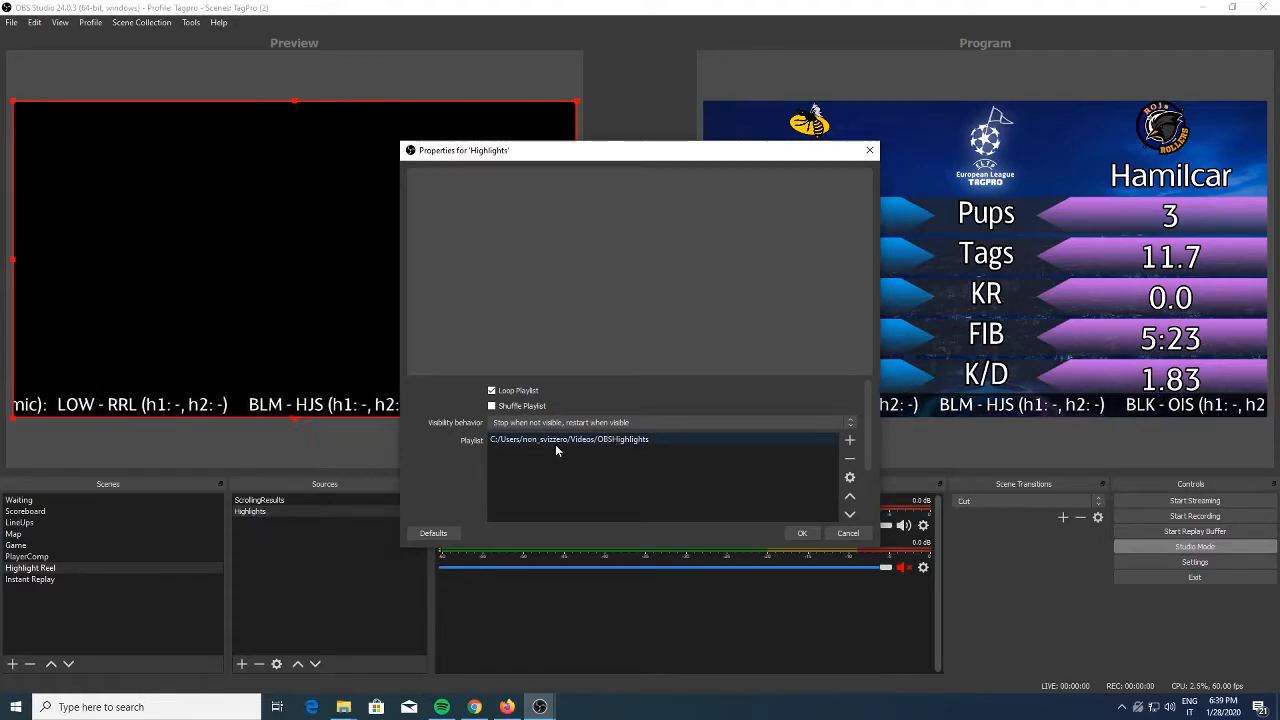
click(519, 442)
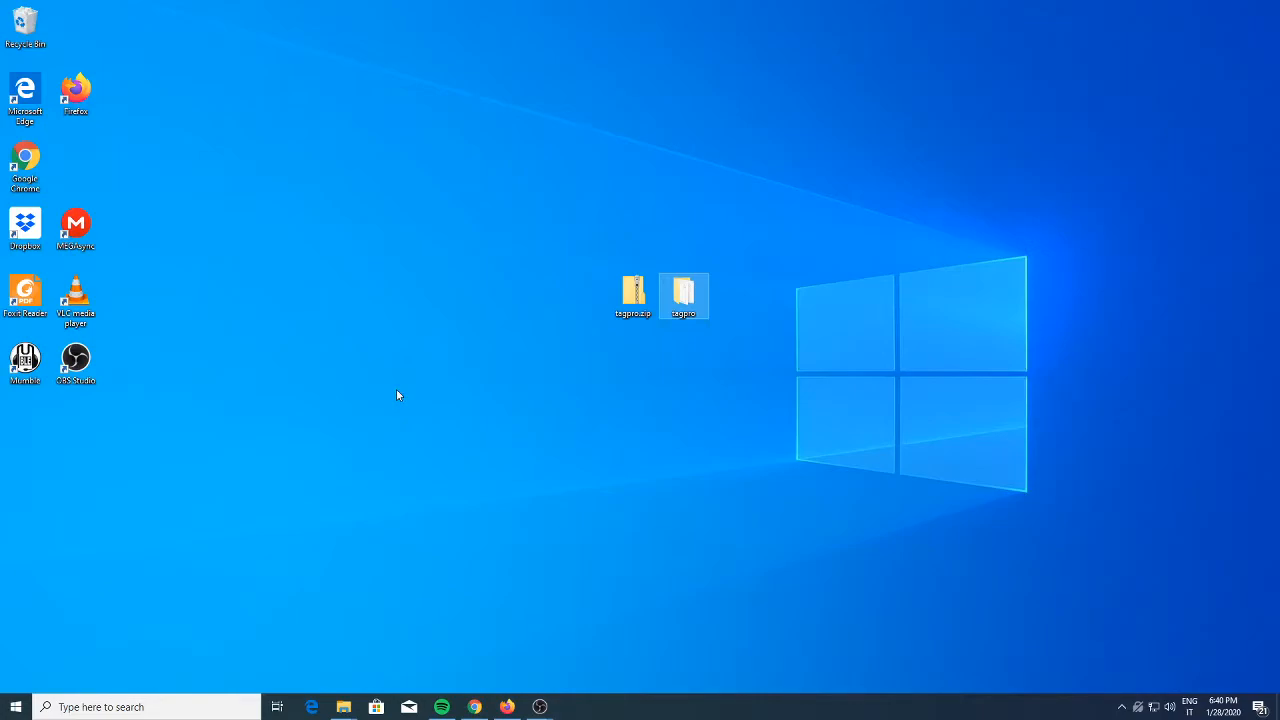
Run asset_manager.py from the tagpro folder's StreamAssets\Scripts subfolder and place its window clear of the file window
double_click(680, 298)
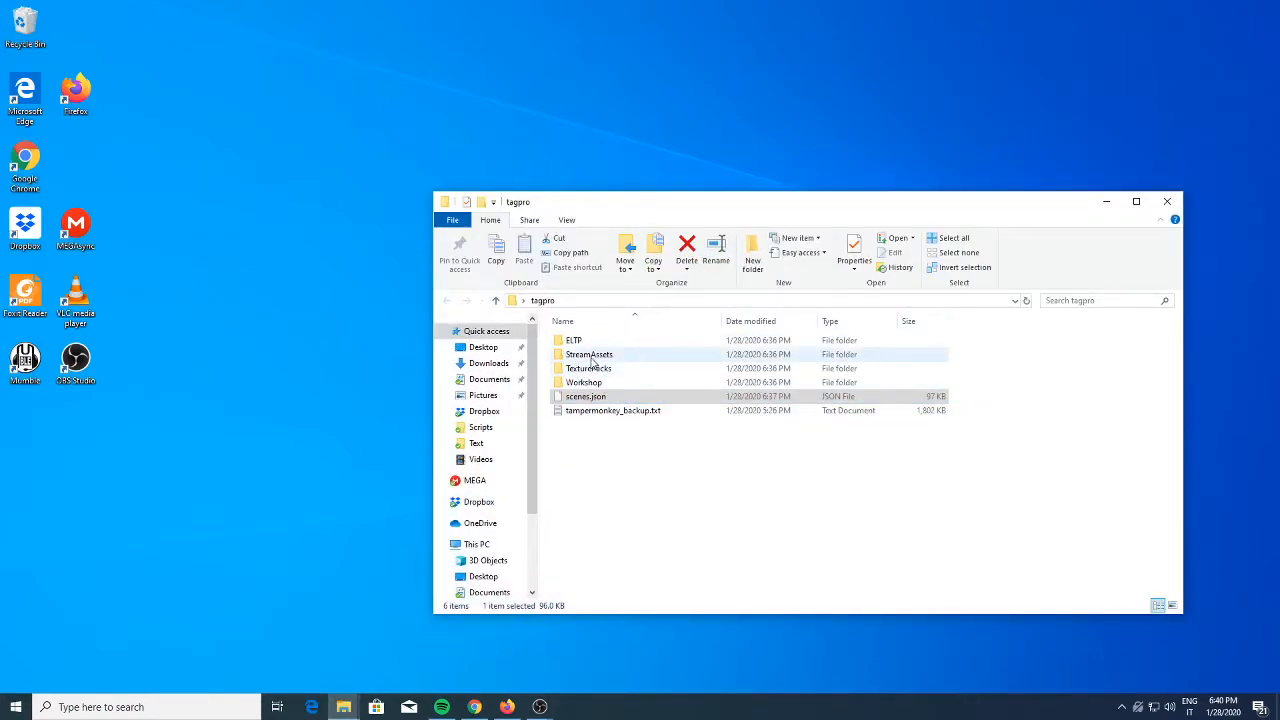
double_click(604, 356)
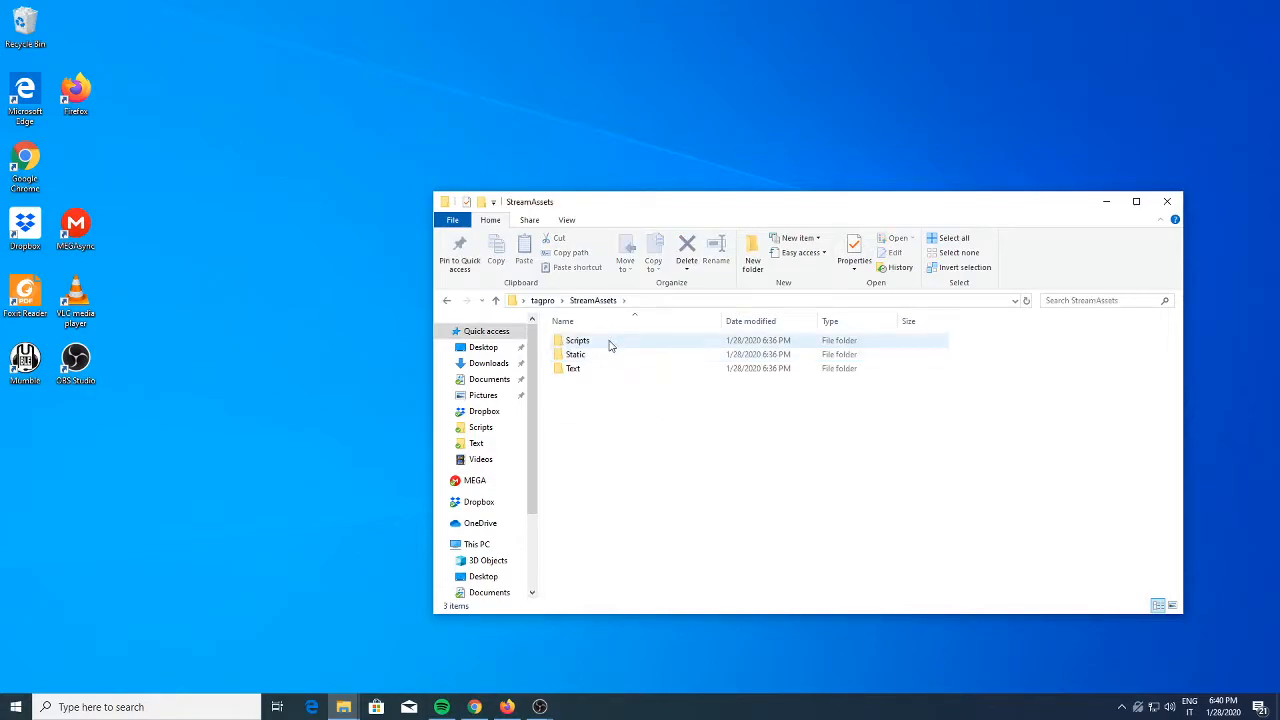
double_click(613, 342)
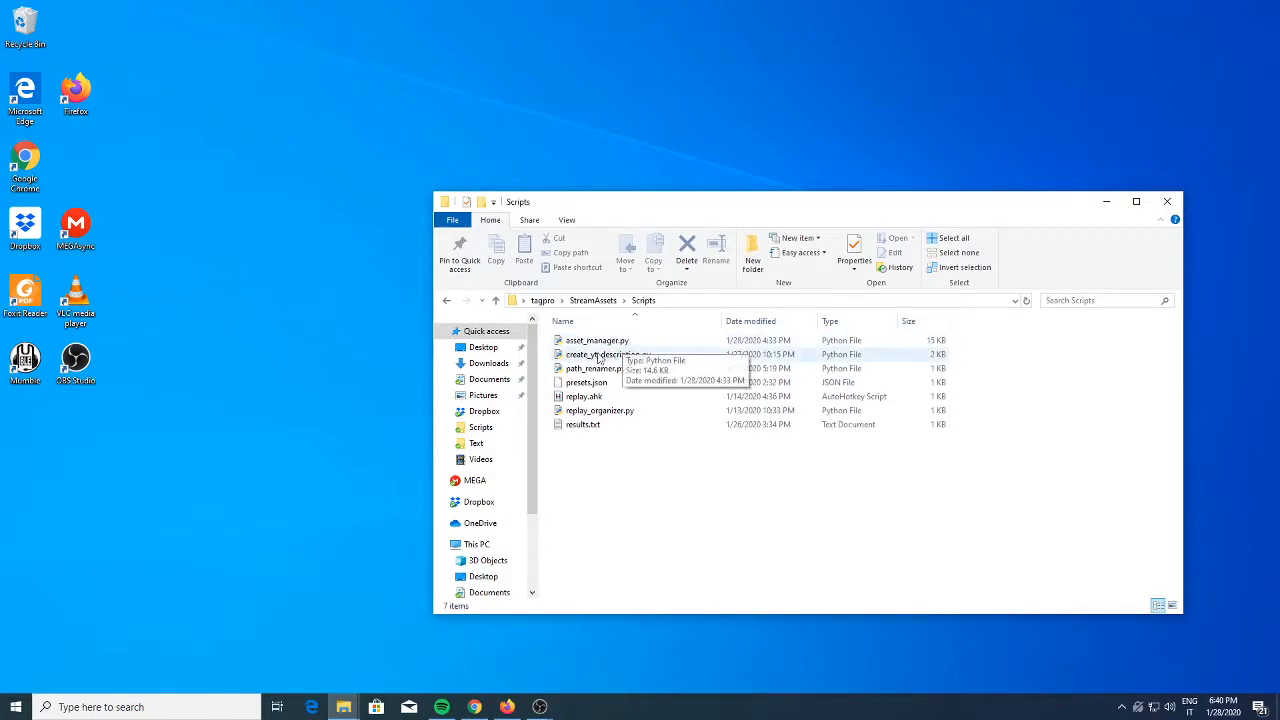
right_click(620, 533)
click(580, 536)
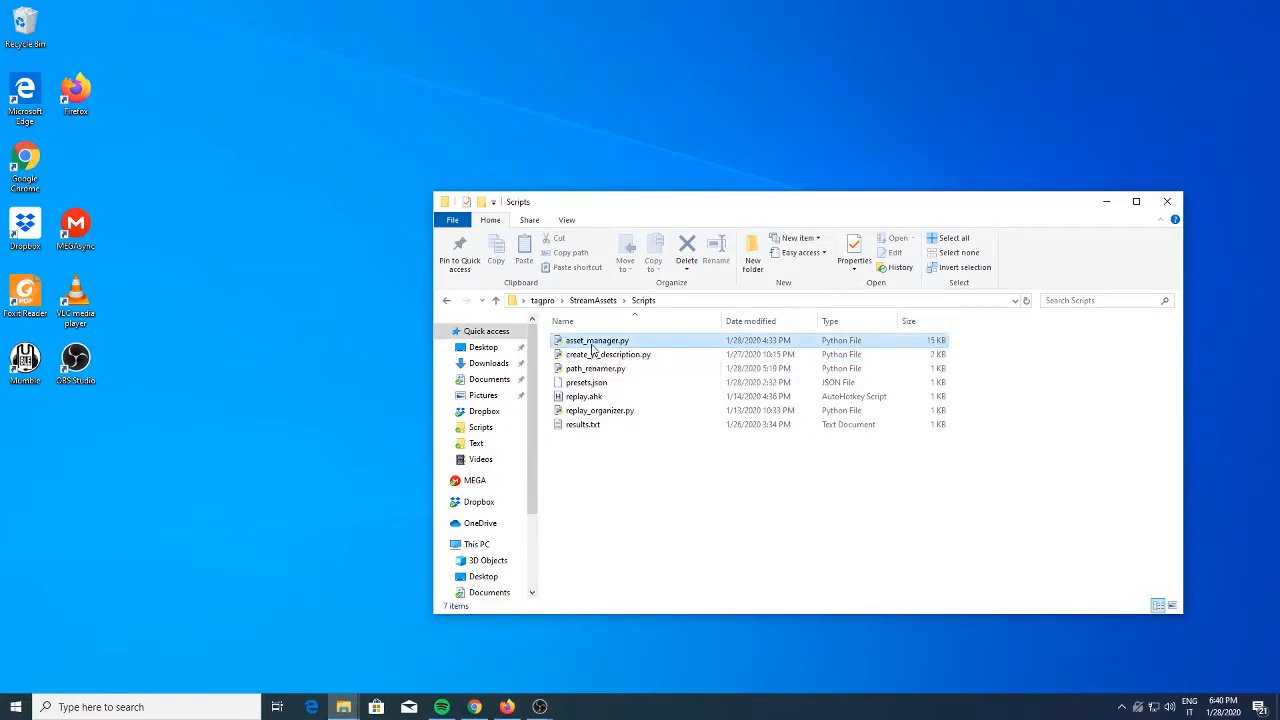
double_click(592, 344)
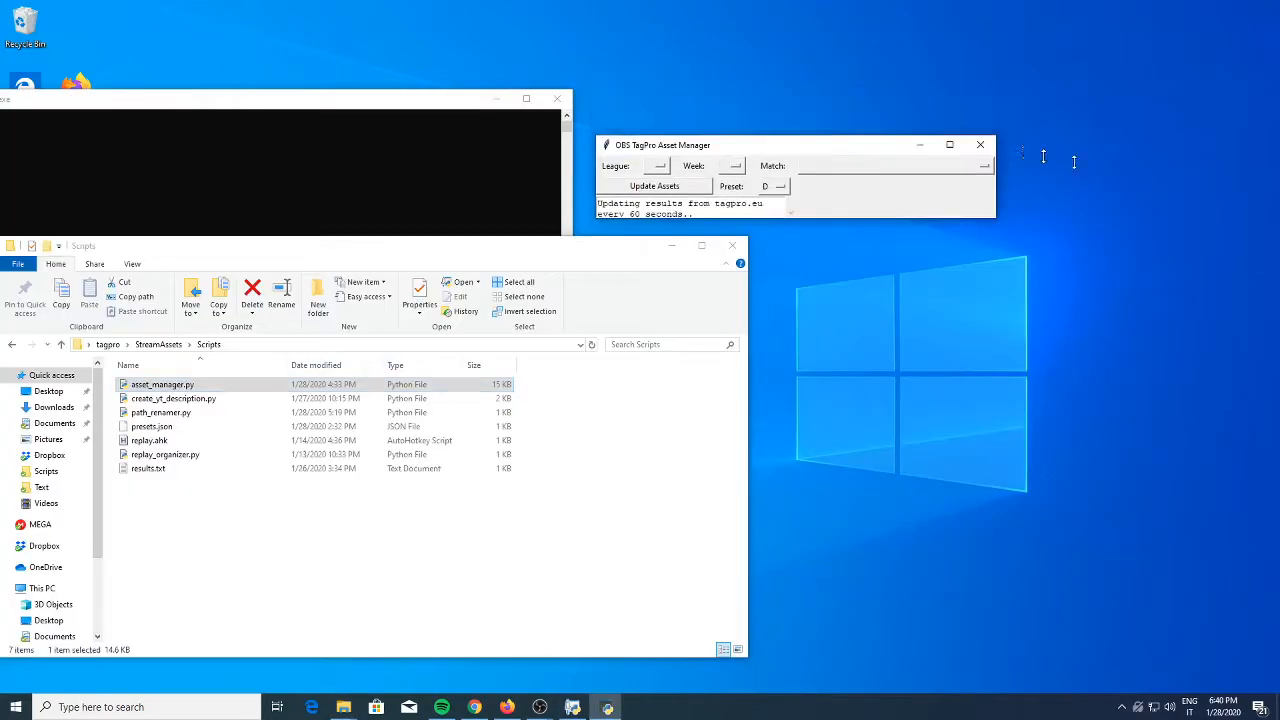
drag(824, 77, 1034, 174)
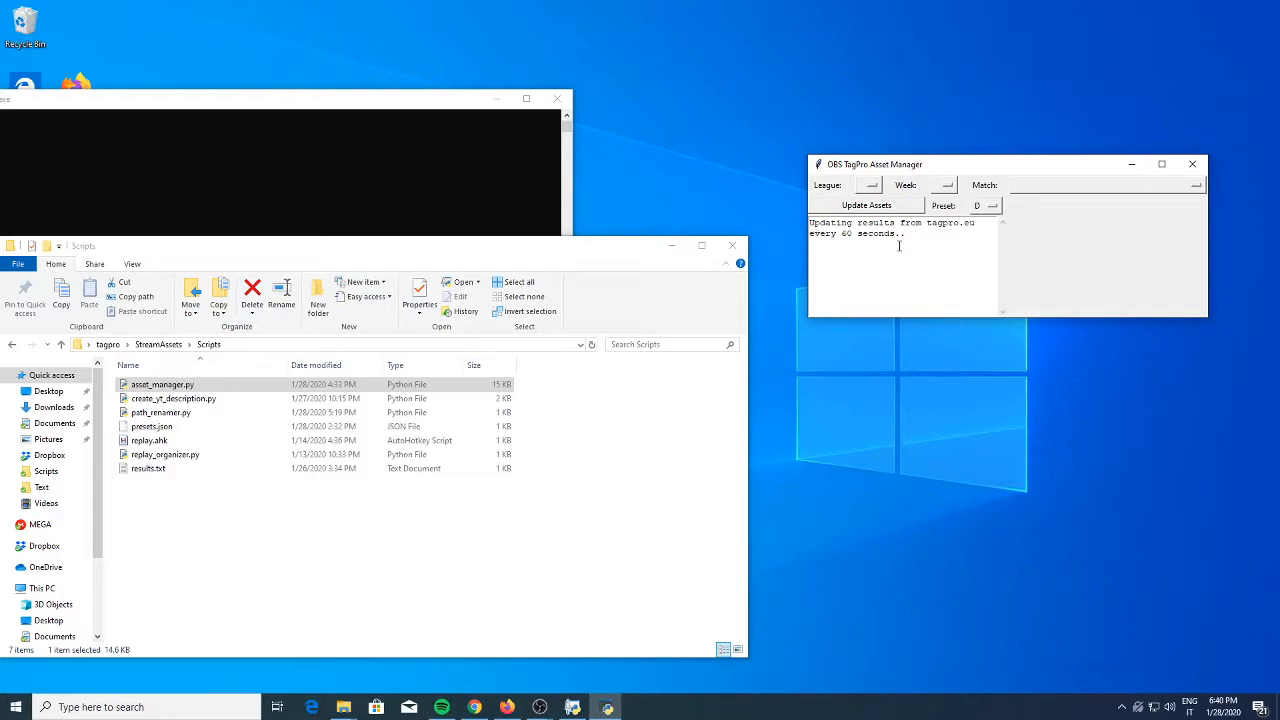
In the asset manager, choose league ELTP, Week 3 and the PRE - BMC match of game 2 on Scorpio
click(872, 186)
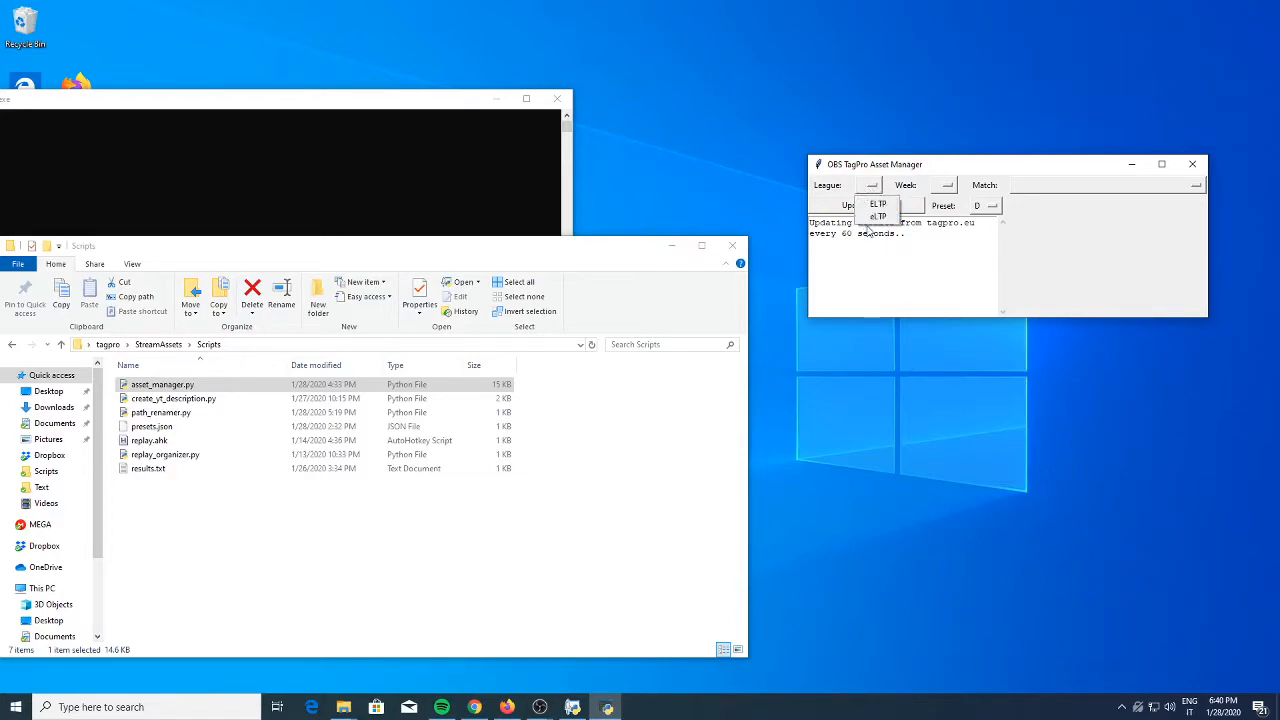
click(872, 217)
click(857, 185)
click(870, 200)
click(960, 187)
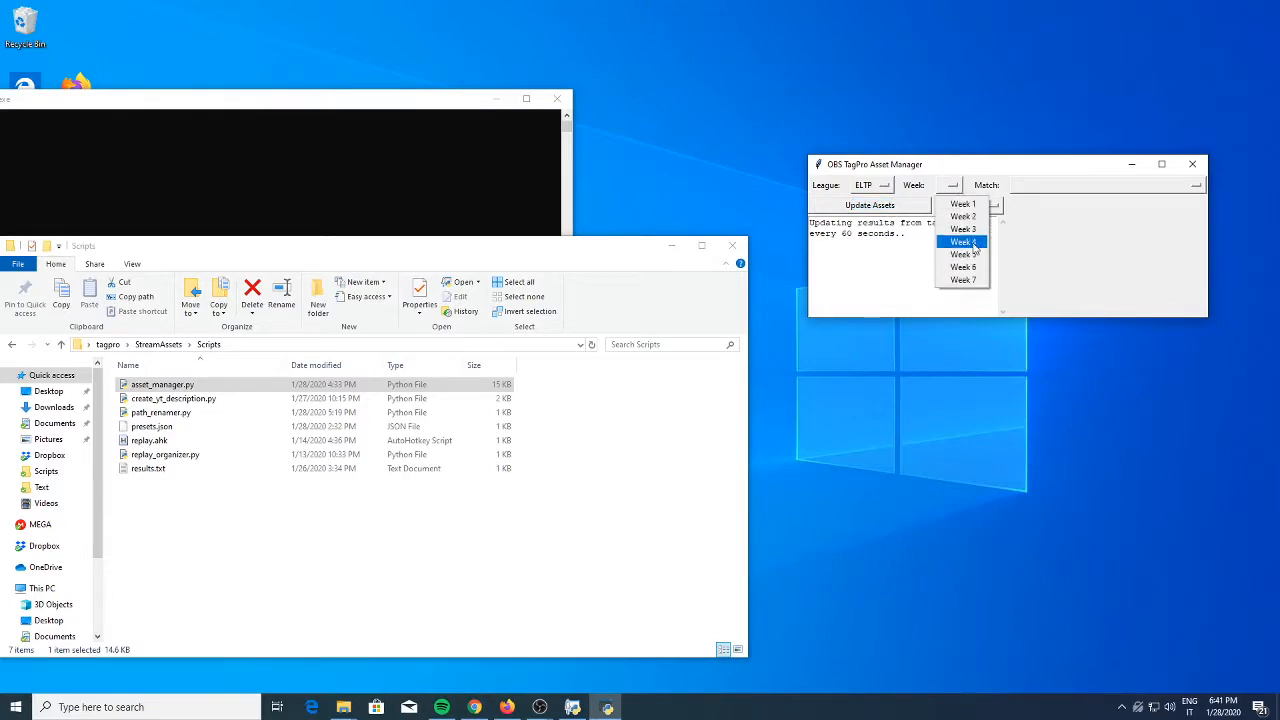
click(963, 229)
click(1063, 187)
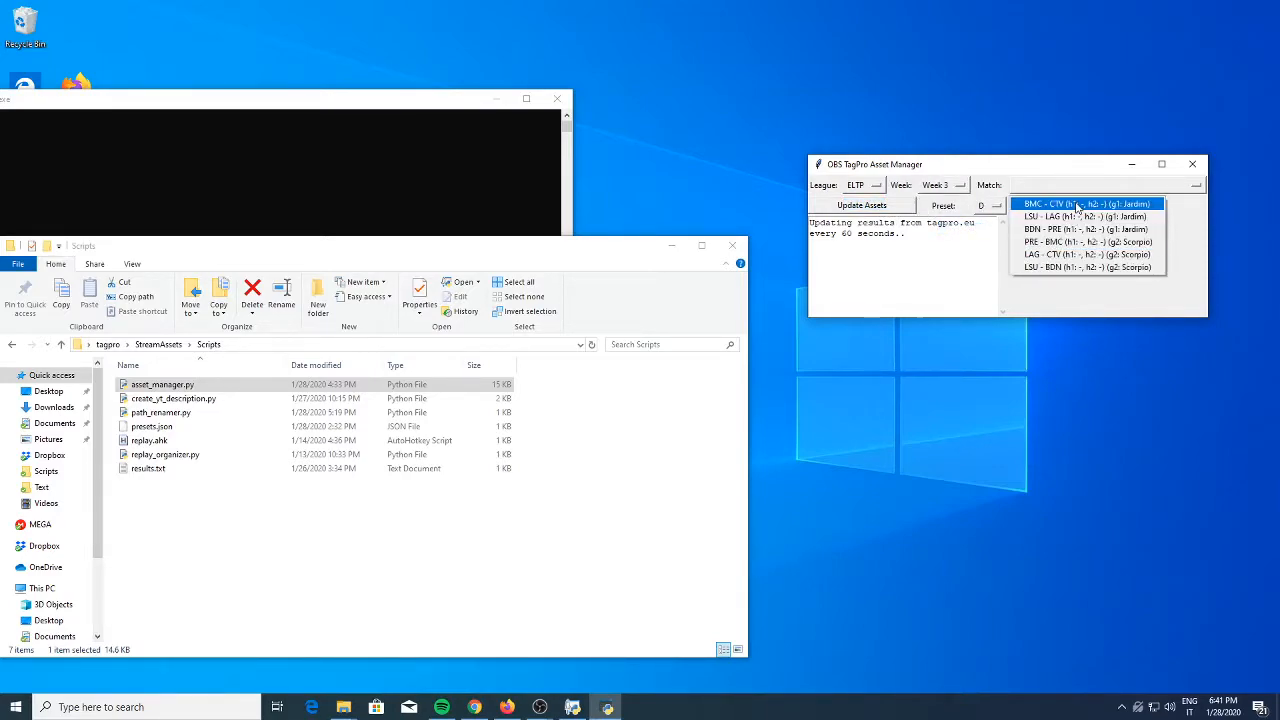
click(1072, 242)
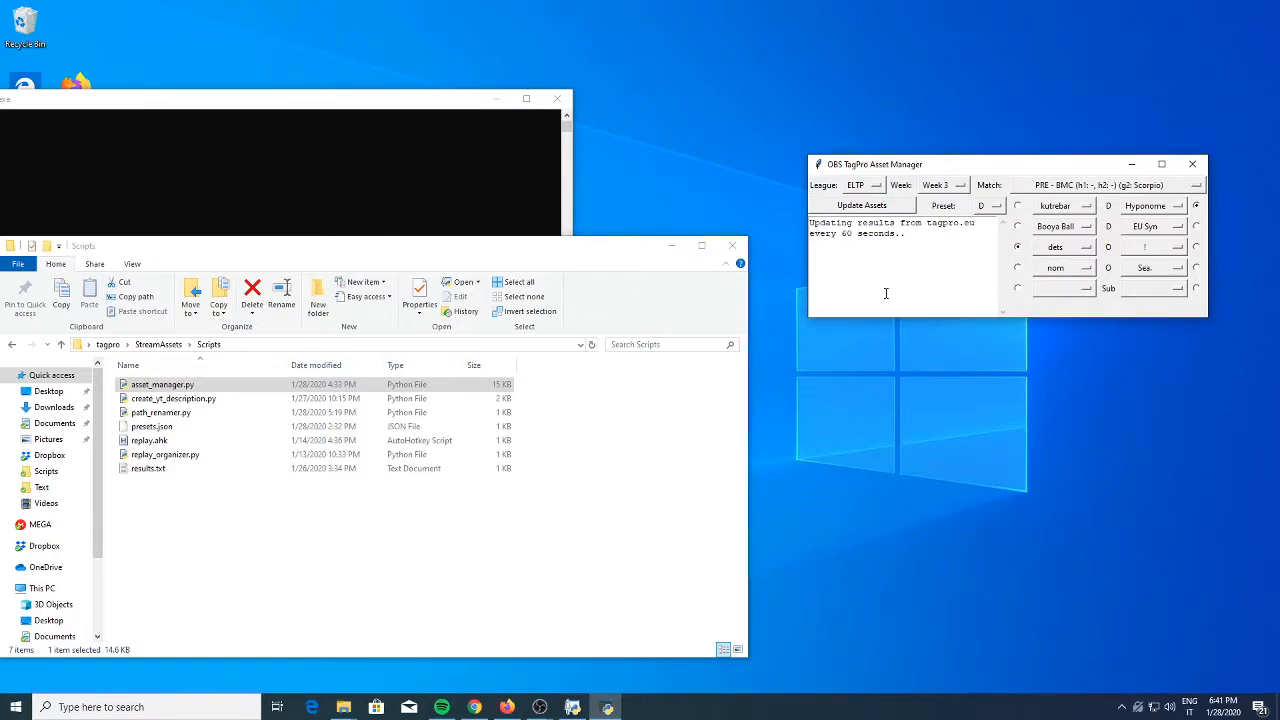
Open presets.json from the Scripts folder in Sublime Text and place the editor beside the asset manager
click(193, 428)
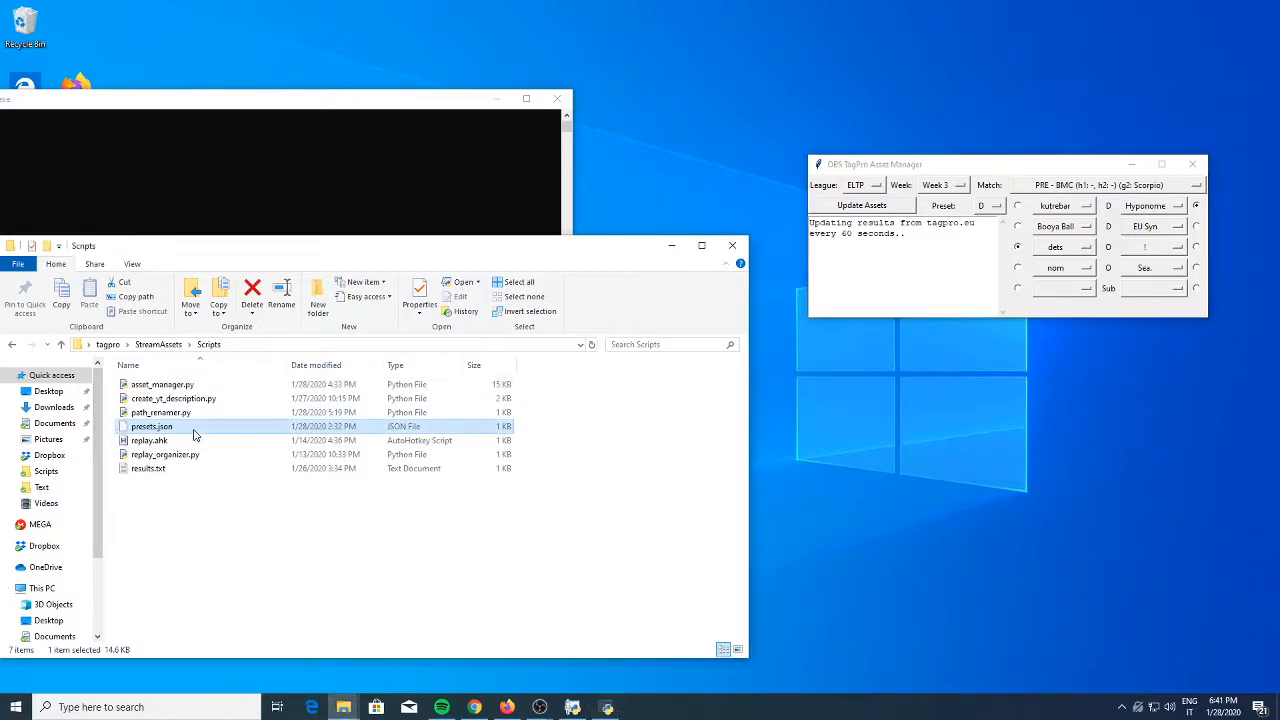
right_click(170, 428)
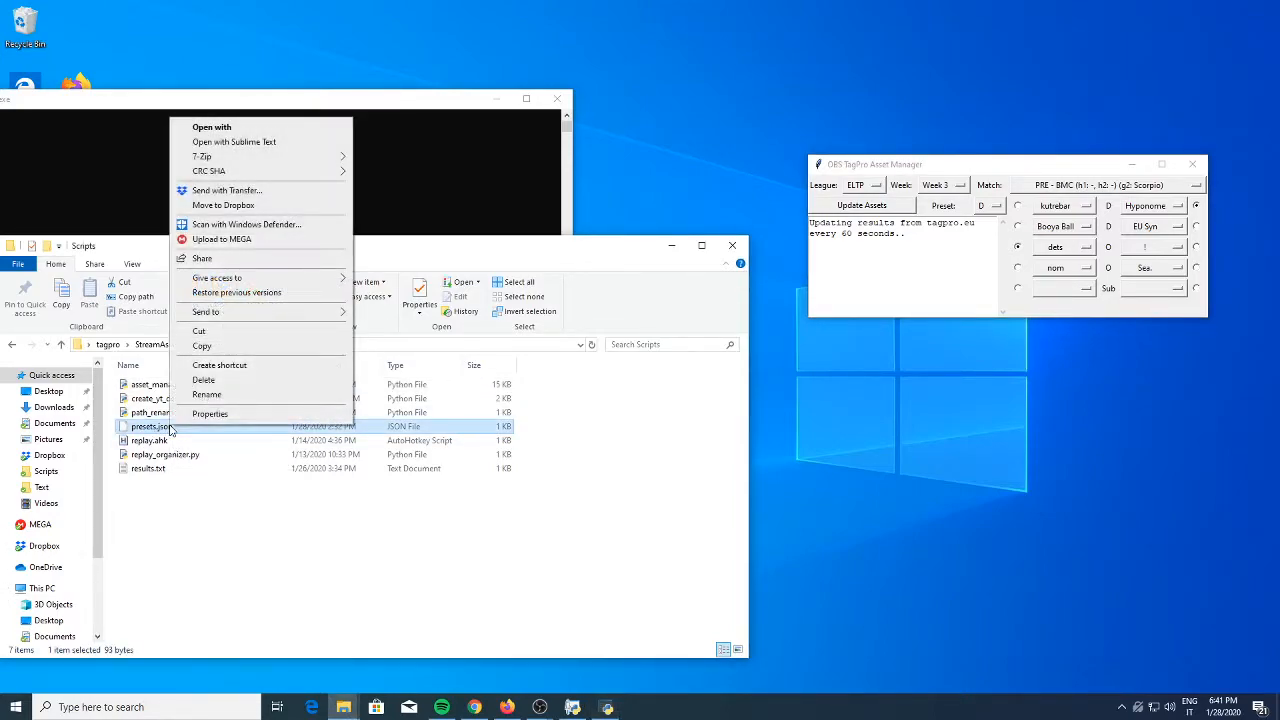
click(250, 142)
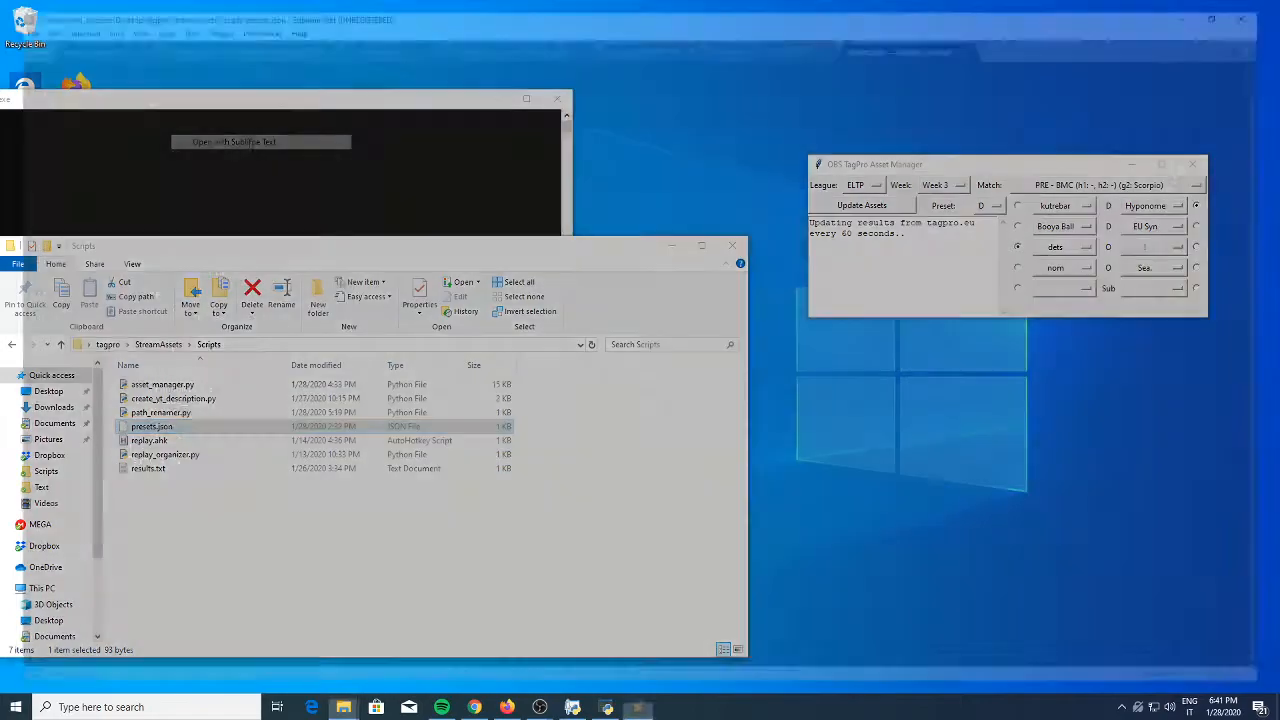
drag(929, 29, 354, 220)
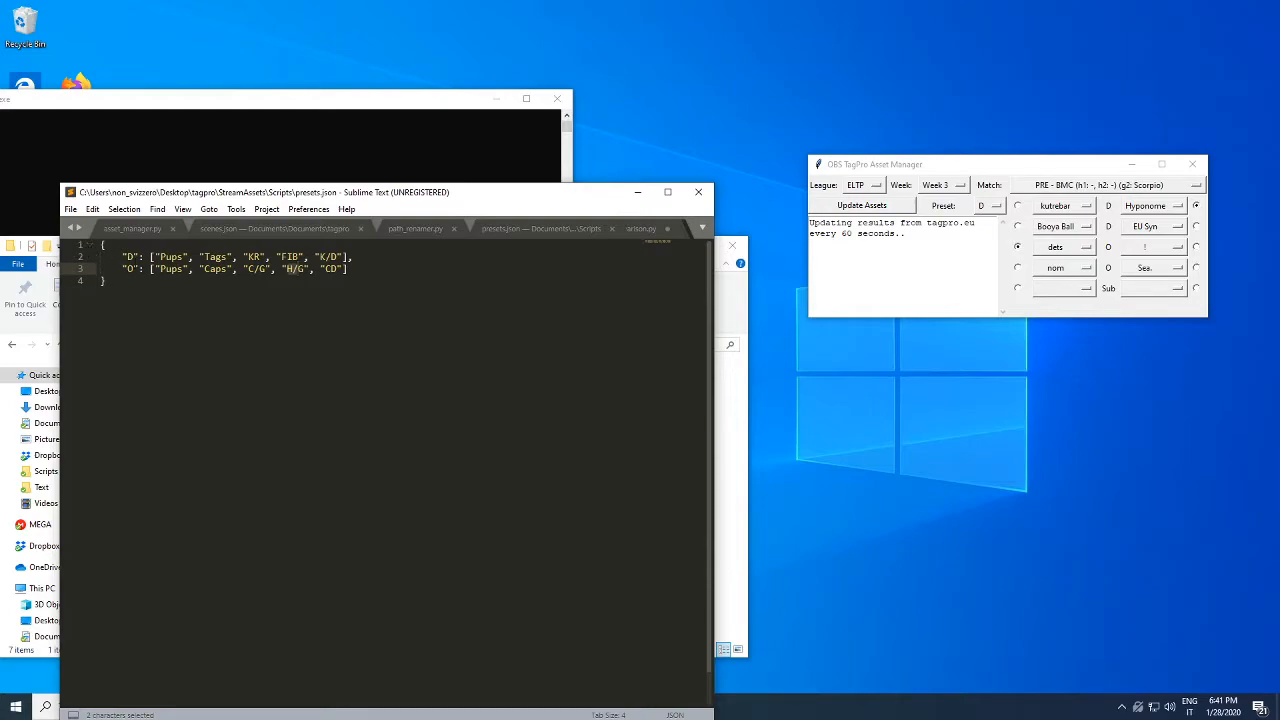
Compare the D and O preset names in presets.json with the preset options offered by the asset manager
drag(125, 258, 153, 269)
click(995, 207)
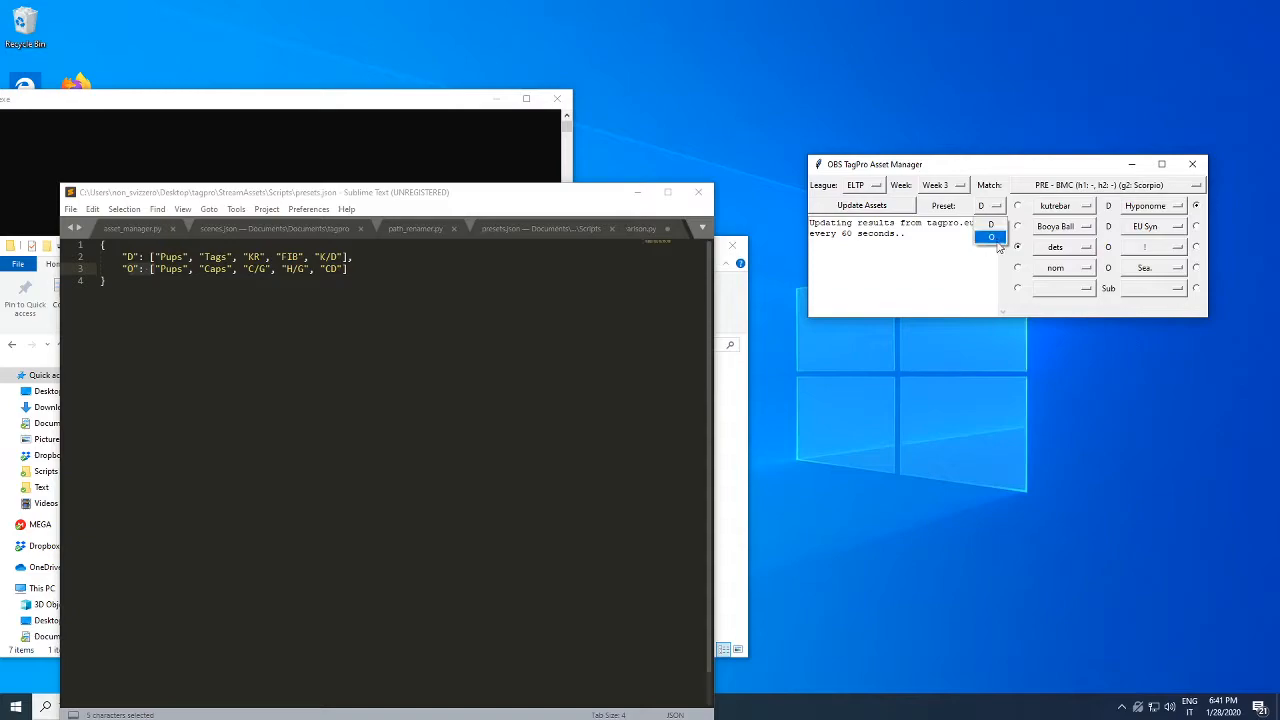
click(965, 276)
click(130, 397)
Examine the structure and stat names of the D preset in presets.json, and close Sublime Text
drag(146, 257, 353, 257)
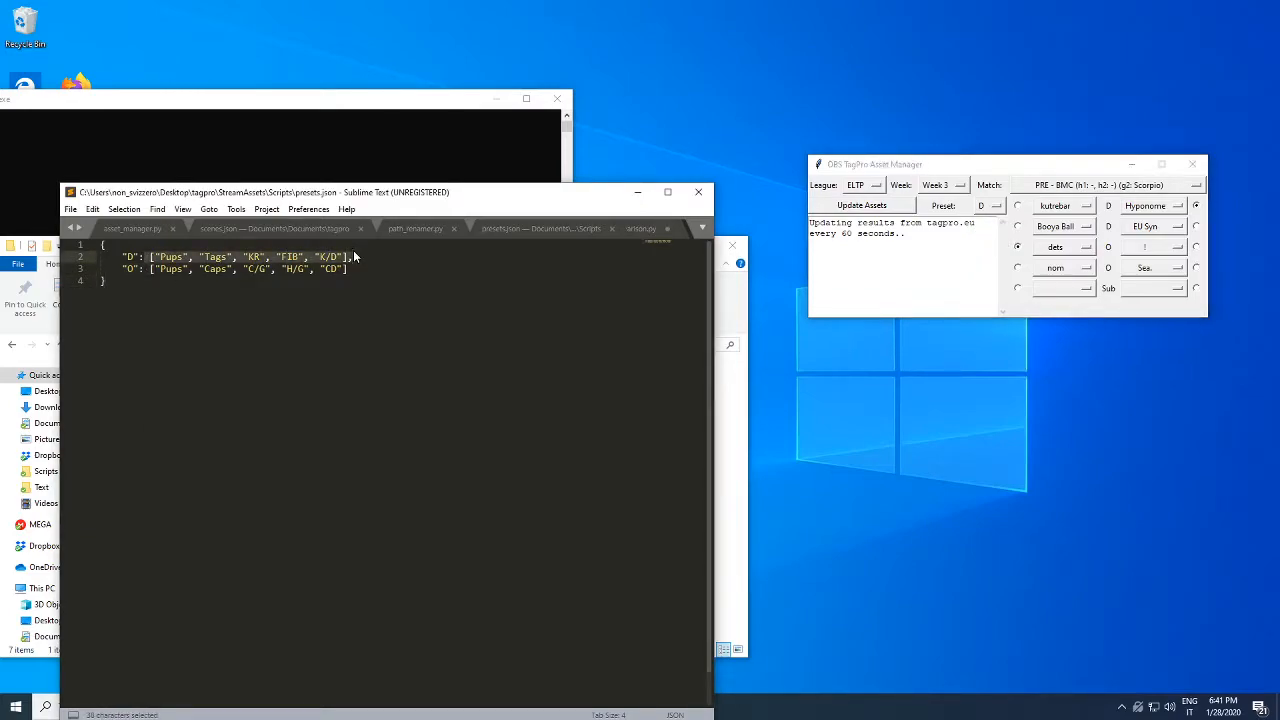
click(192, 295)
click(122, 257)
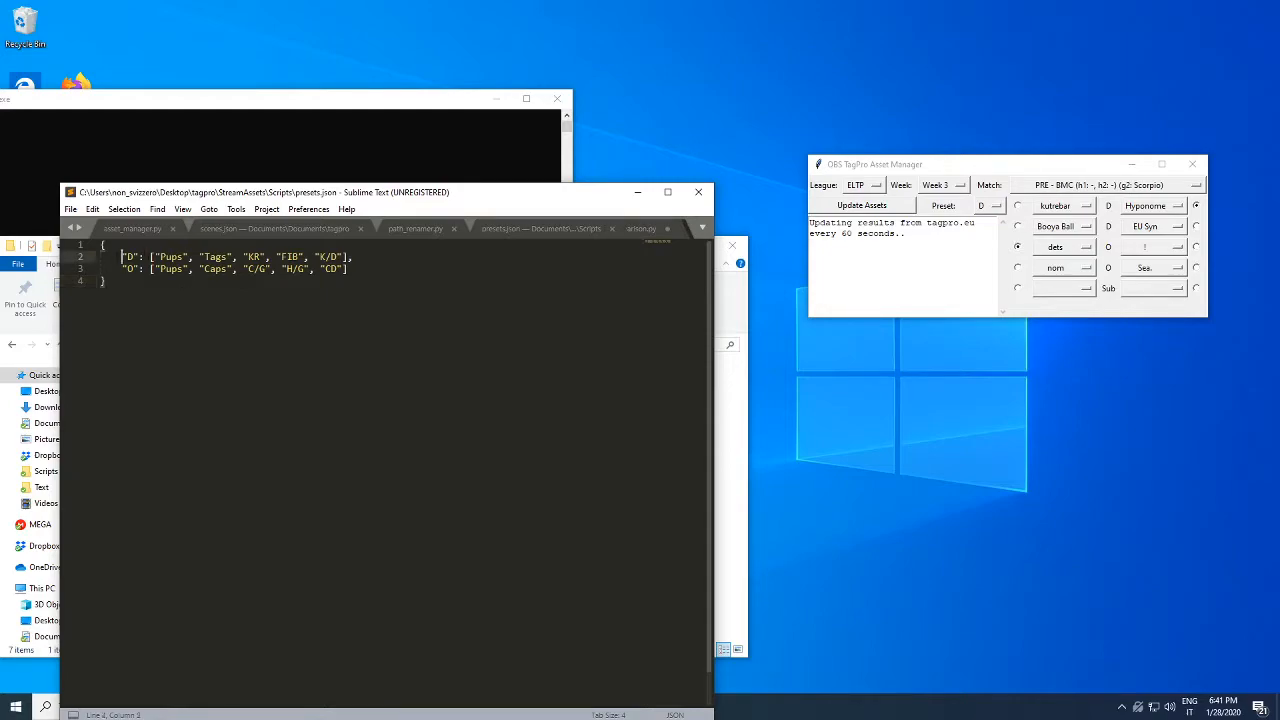
click(201, 287)
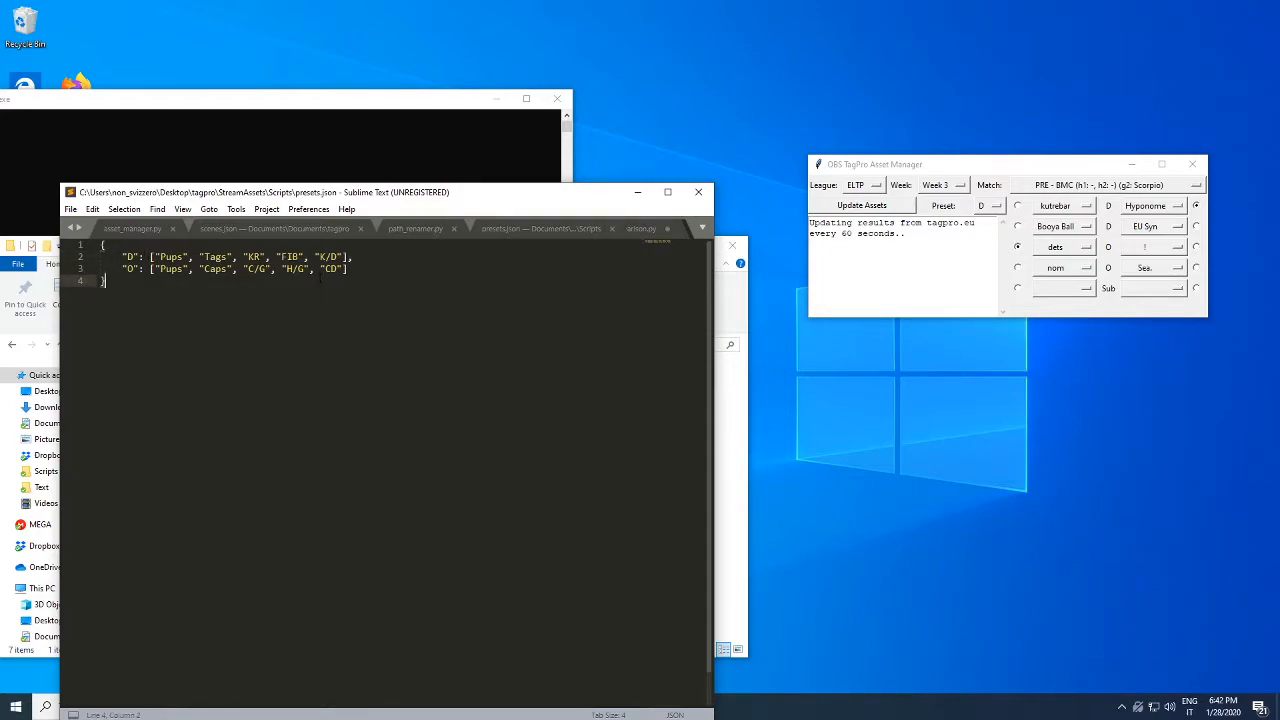
mouse_move(122, 257)
mouse_down()
mouse_move(300, 257)
mouse_move(104, 269)
mouse_move(101, 246)
mouse_move(120, 257)
mouse_up()
click(160, 287)
double_click(254, 257)
click(254, 290)
double_click(254, 257)
drag(101, 245, 343, 257)
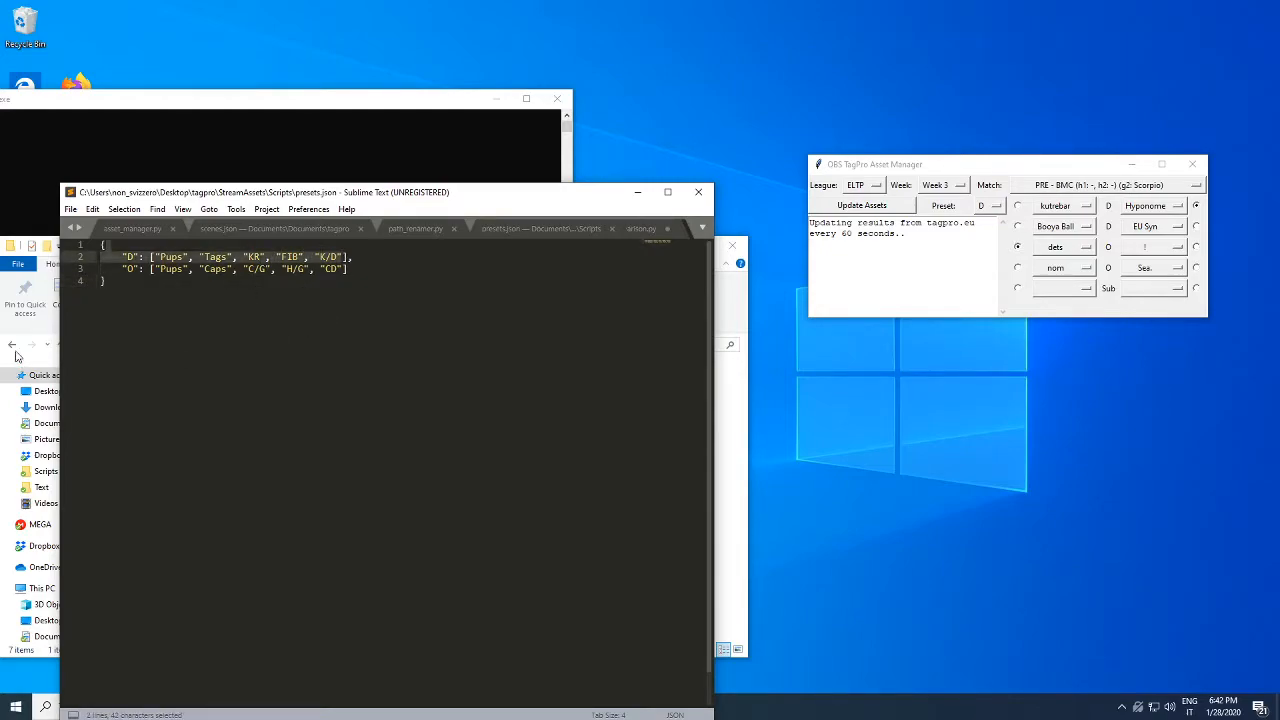
click(265, 343)
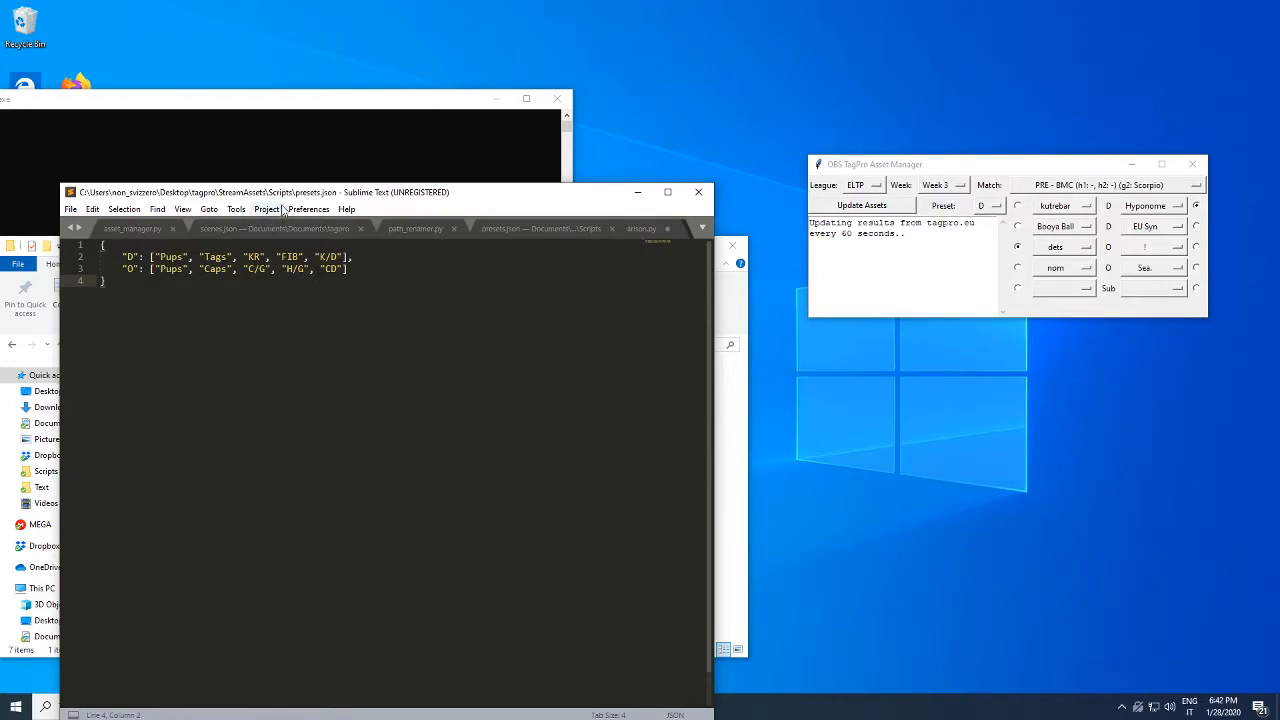
drag(323, 197, 358, 155)
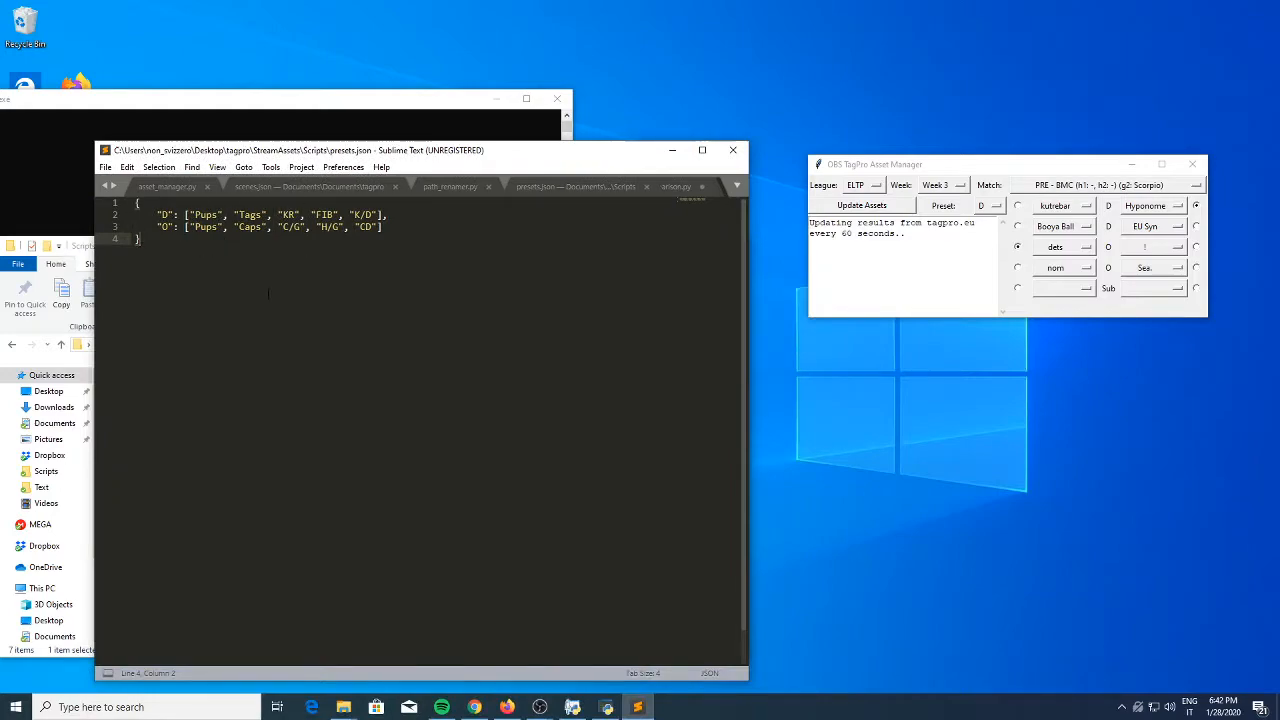
click(733, 150)
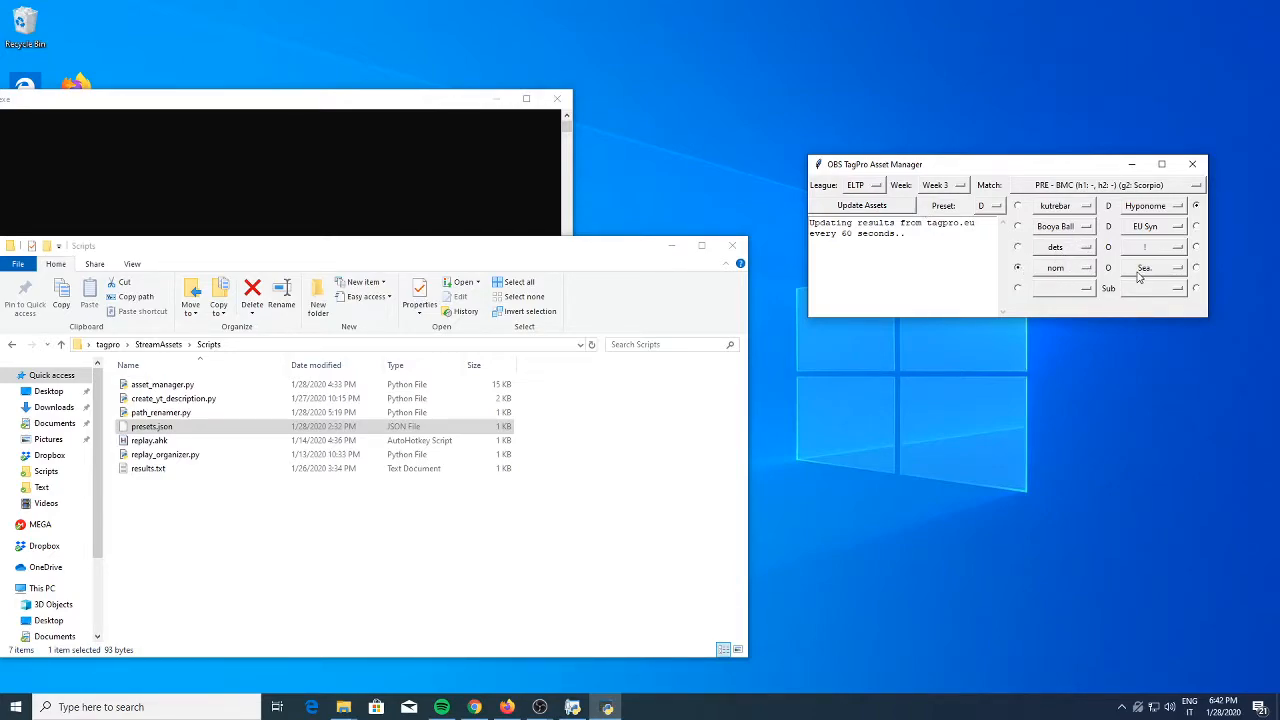
Set the asset manager's player comparison preset to O and bring up OBS Studio
click(992, 207)
click(991, 237)
mouse_move(540, 706)
click(593, 663)
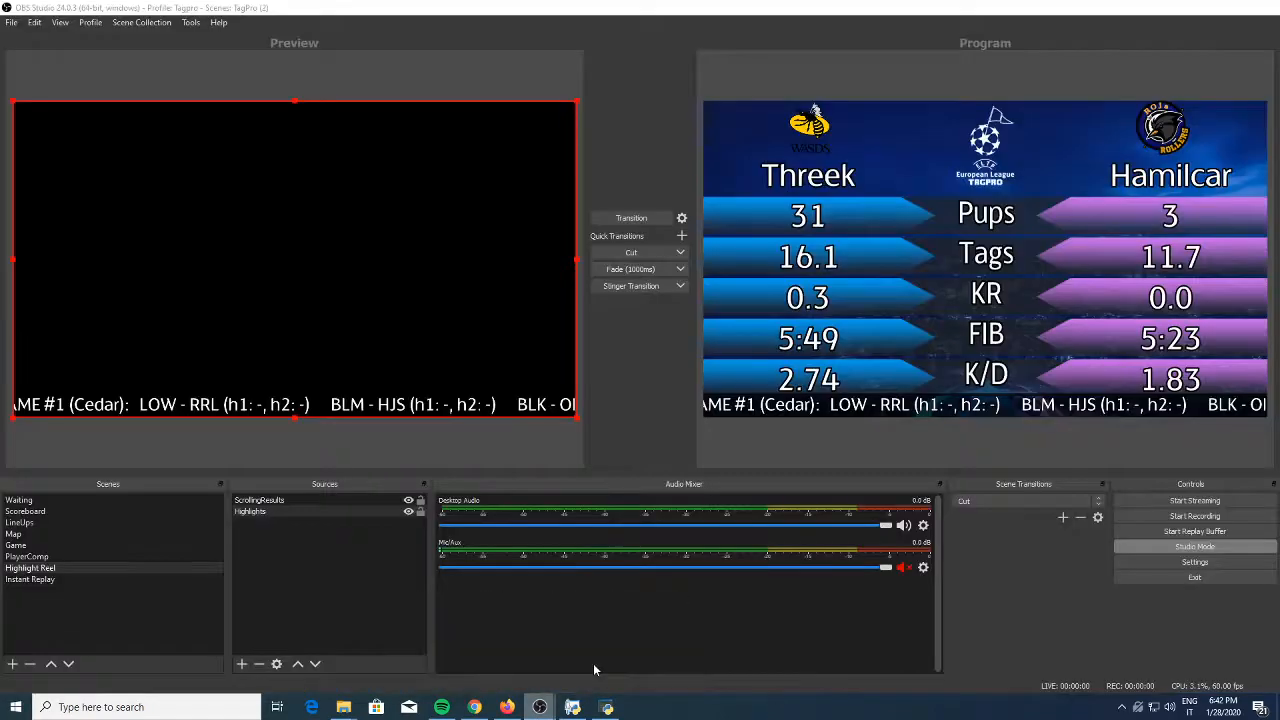
Update the assets from the asset manager over OBS Studio, move its window clear of the player comparison, and preview the LineUps scene
click(607, 707)
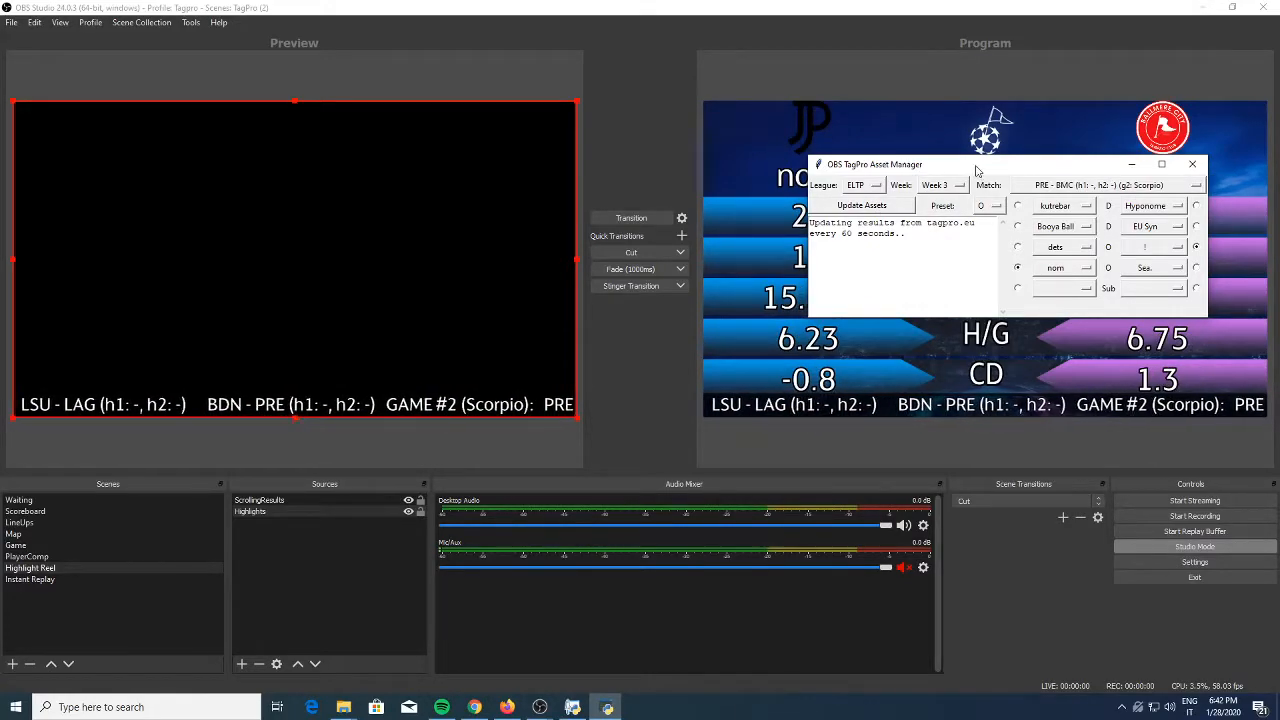
drag(977, 170, 950, 404)
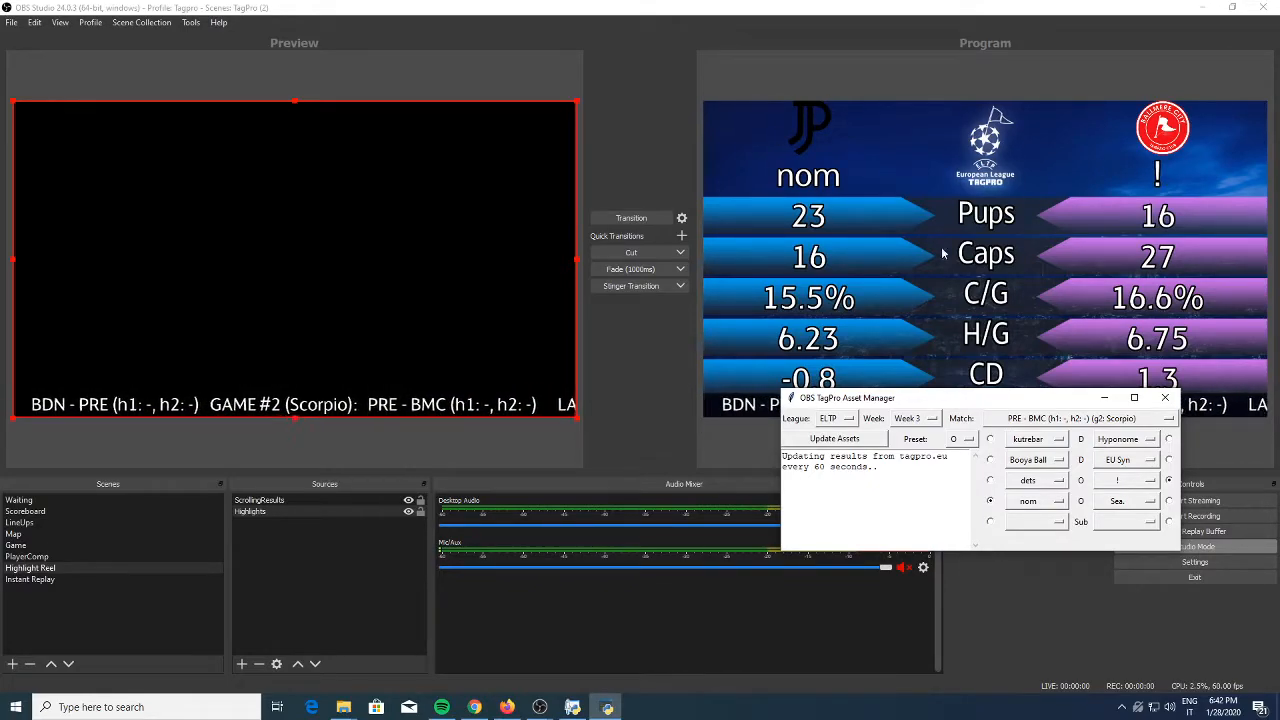
click(20, 523)
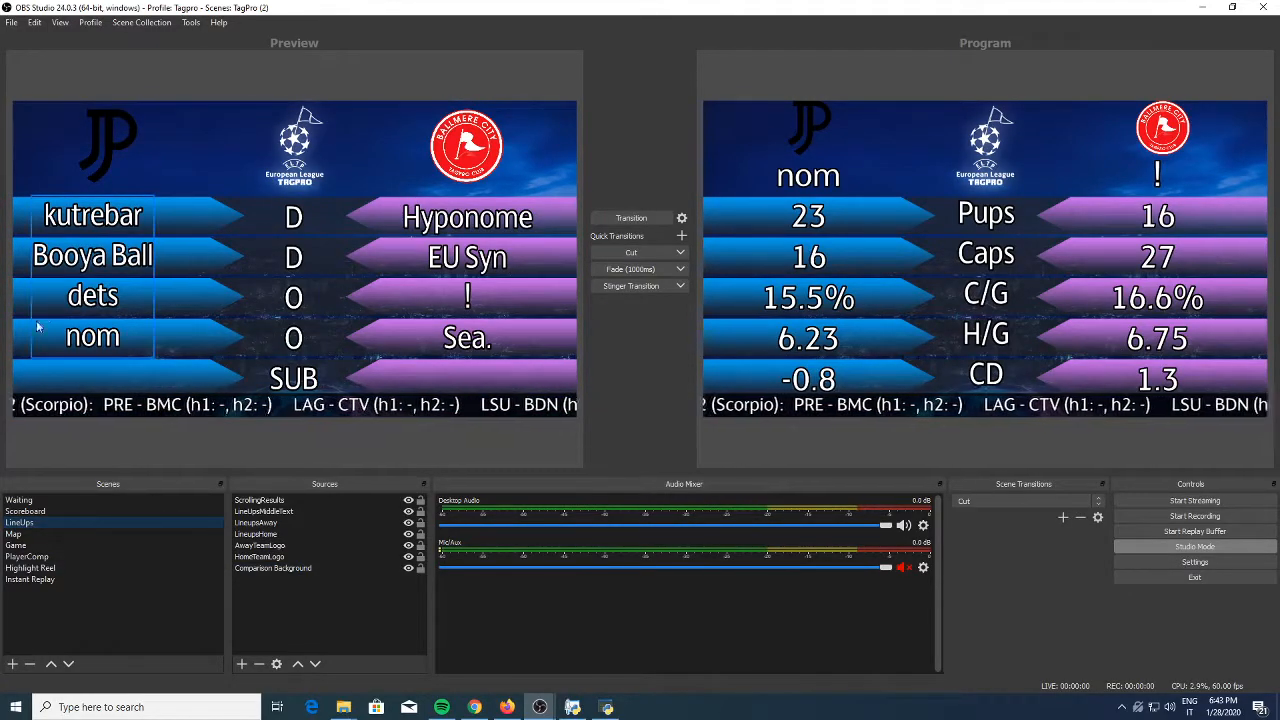
Shift the home and away lineup name columns slightly right in the LineUps scene, keeping the away names level with their rows
drag(90, 266, 102, 268)
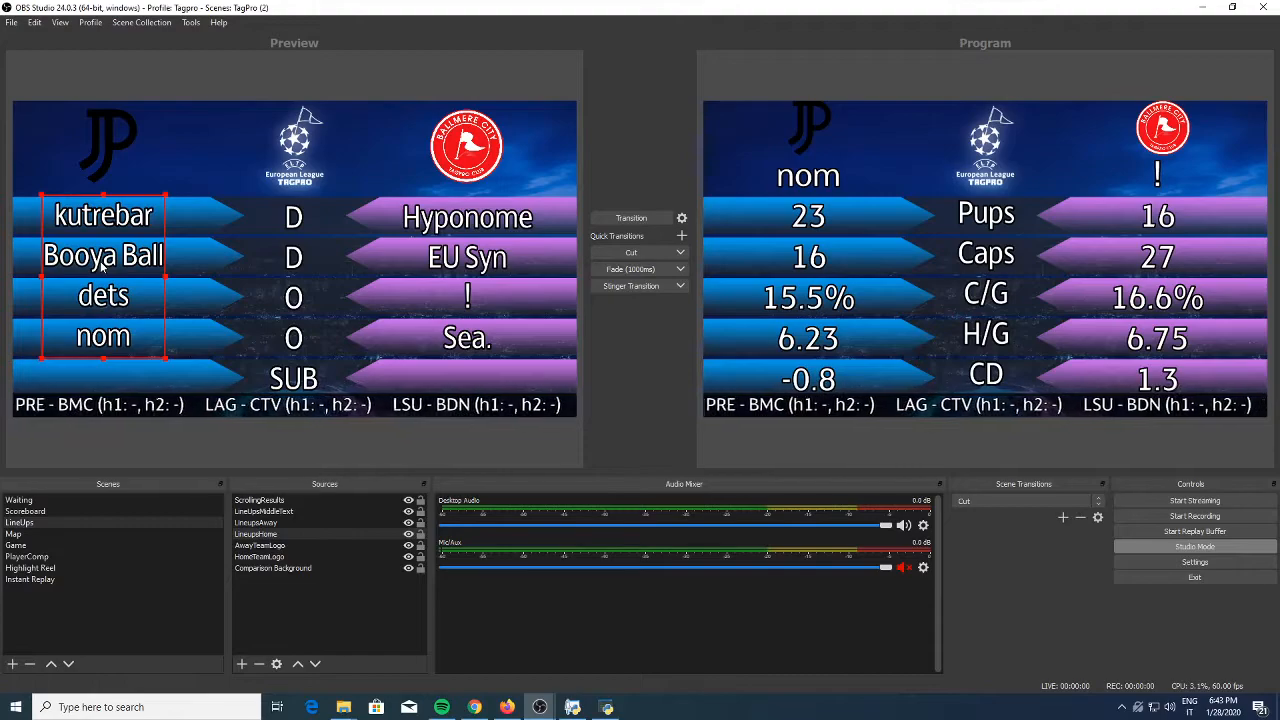
drag(466, 266, 479, 268)
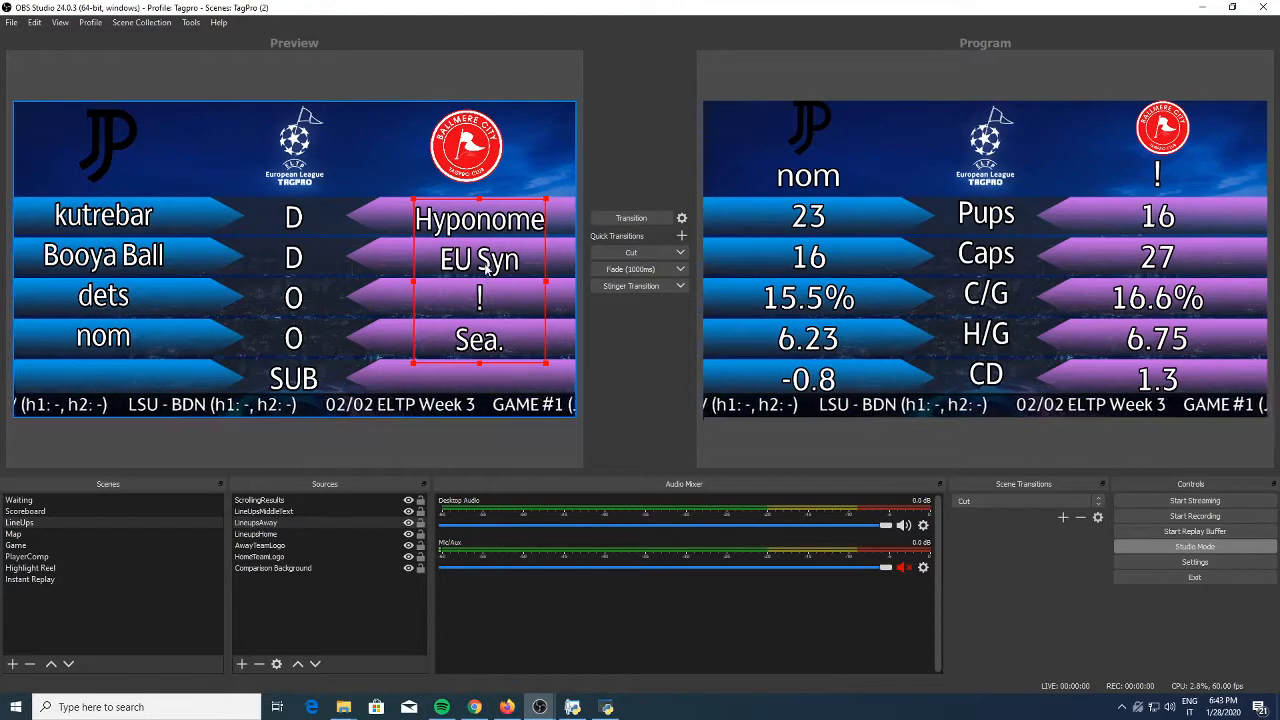
drag(484, 262, 482, 260)
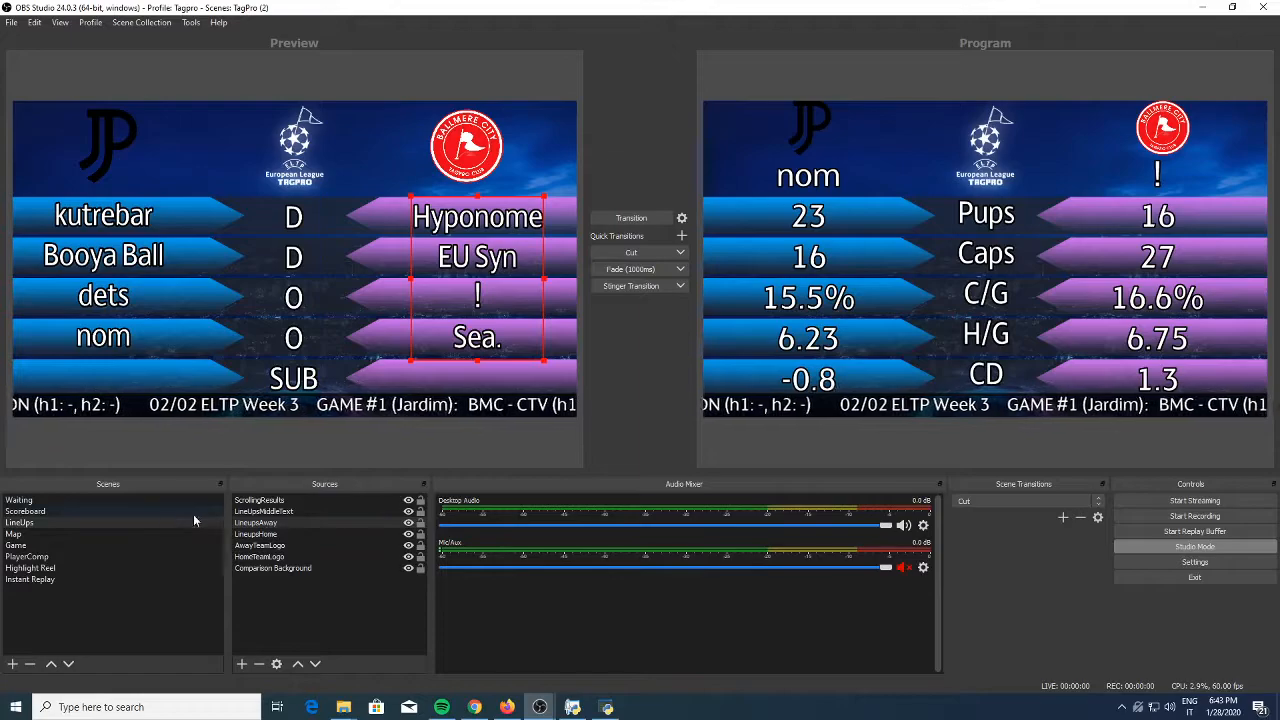
Preview the Scoreboard scene and the Waiting scene, and bring up the TagPro asset manager
click(53, 512)
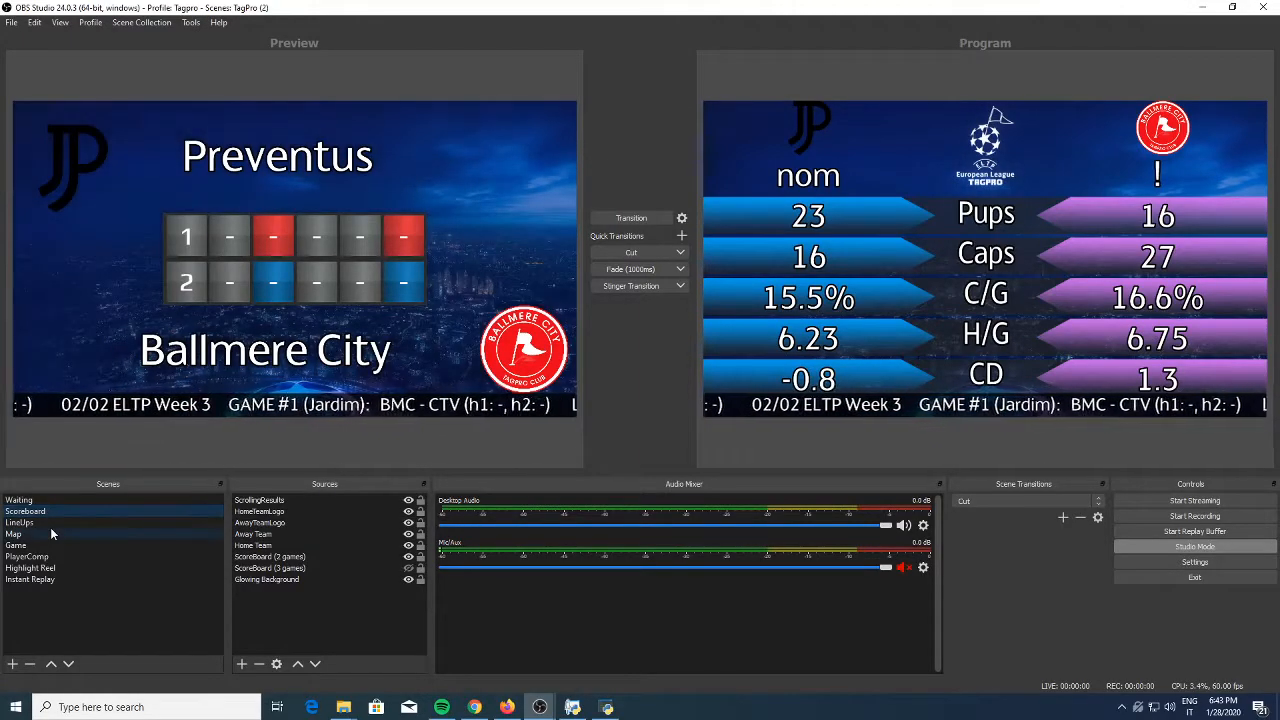
click(52, 501)
click(607, 707)
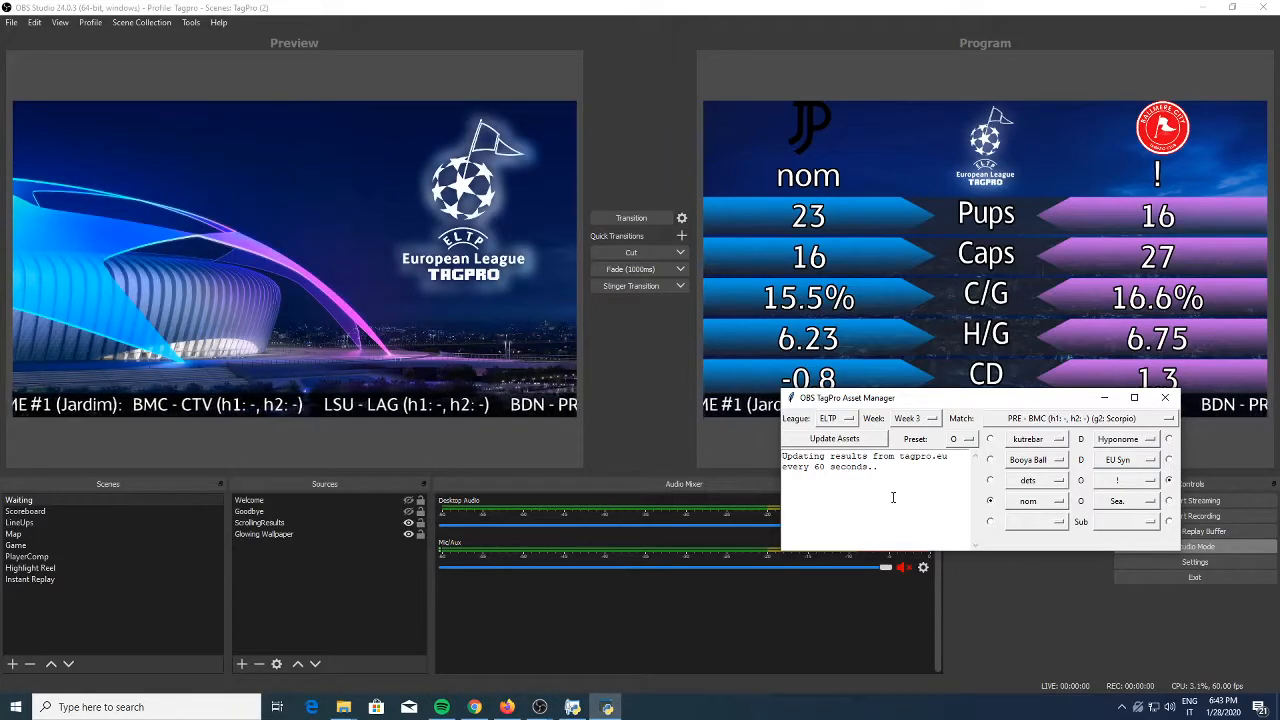
Examine the results update message in the asset manager's log and move its window lower over the audio mixer
drag(893, 497, 783, 453)
click(890, 492)
drag(903, 489, 783, 455)
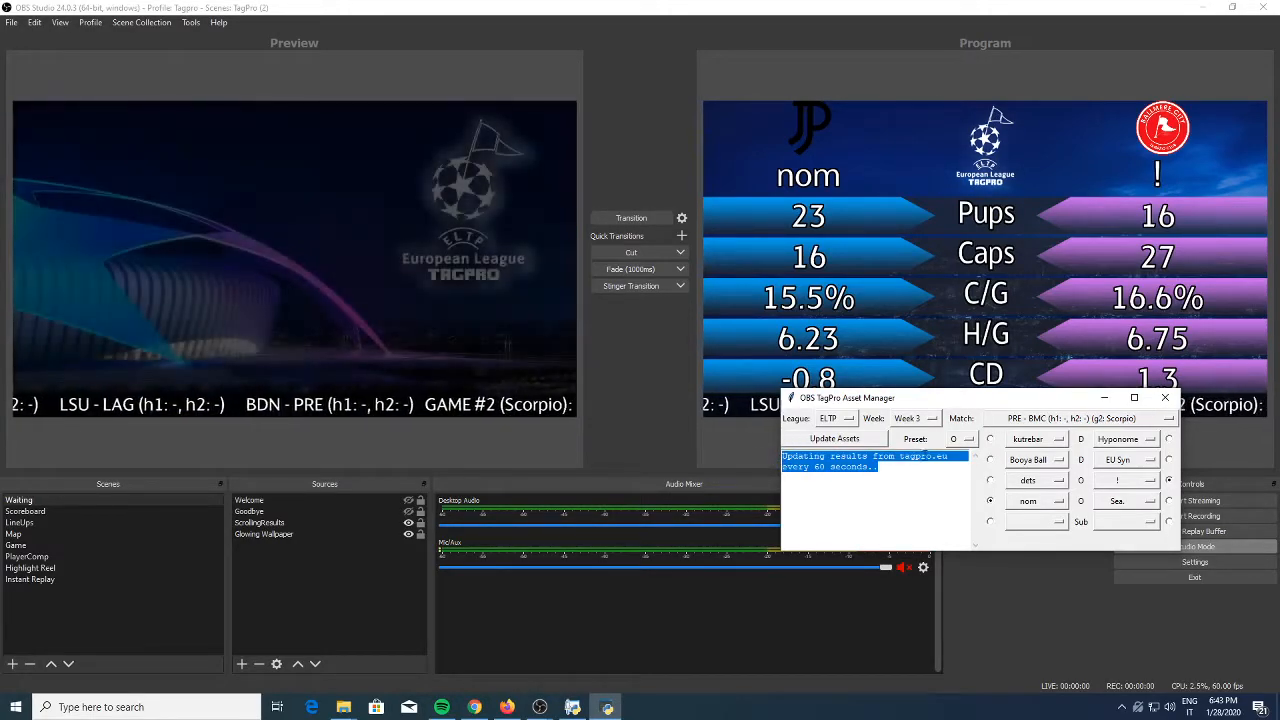
drag(948, 399, 903, 489)
click(831, 568)
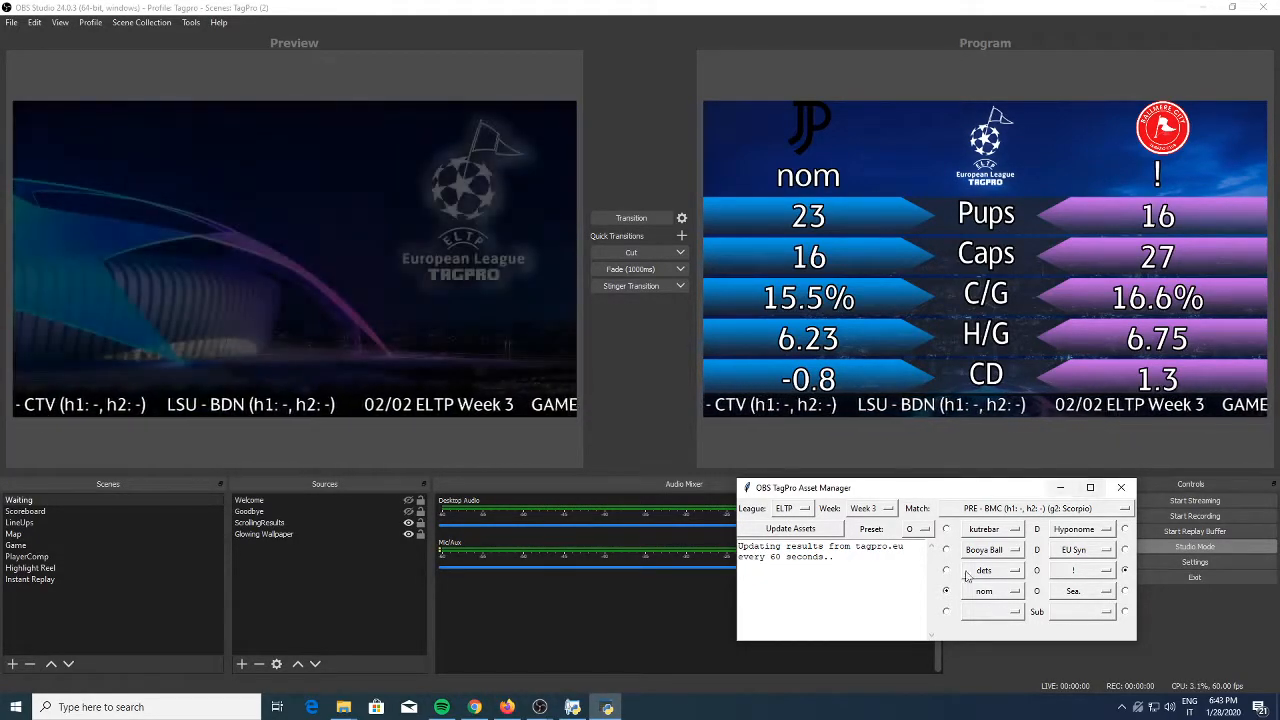
Set the asset manager's league to eLTP and week to Week 2, and check the scrolling results in the preview
click(795, 509)
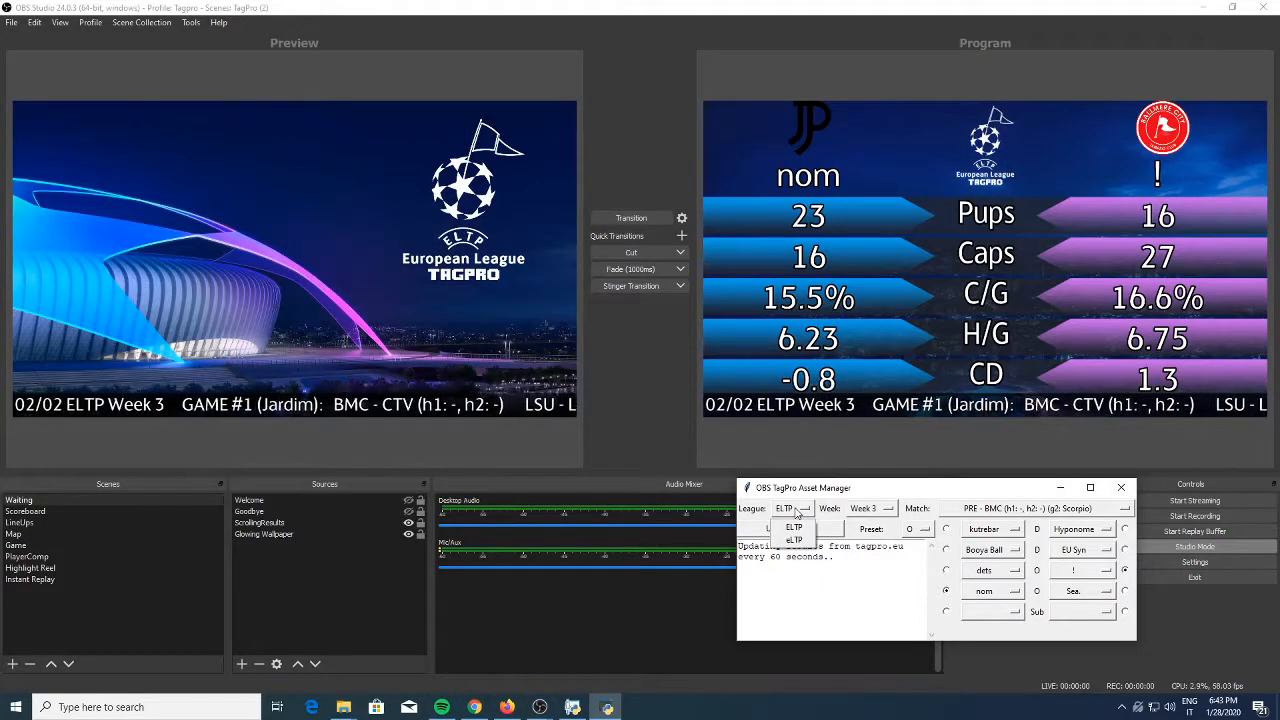
click(799, 540)
click(872, 508)
click(885, 549)
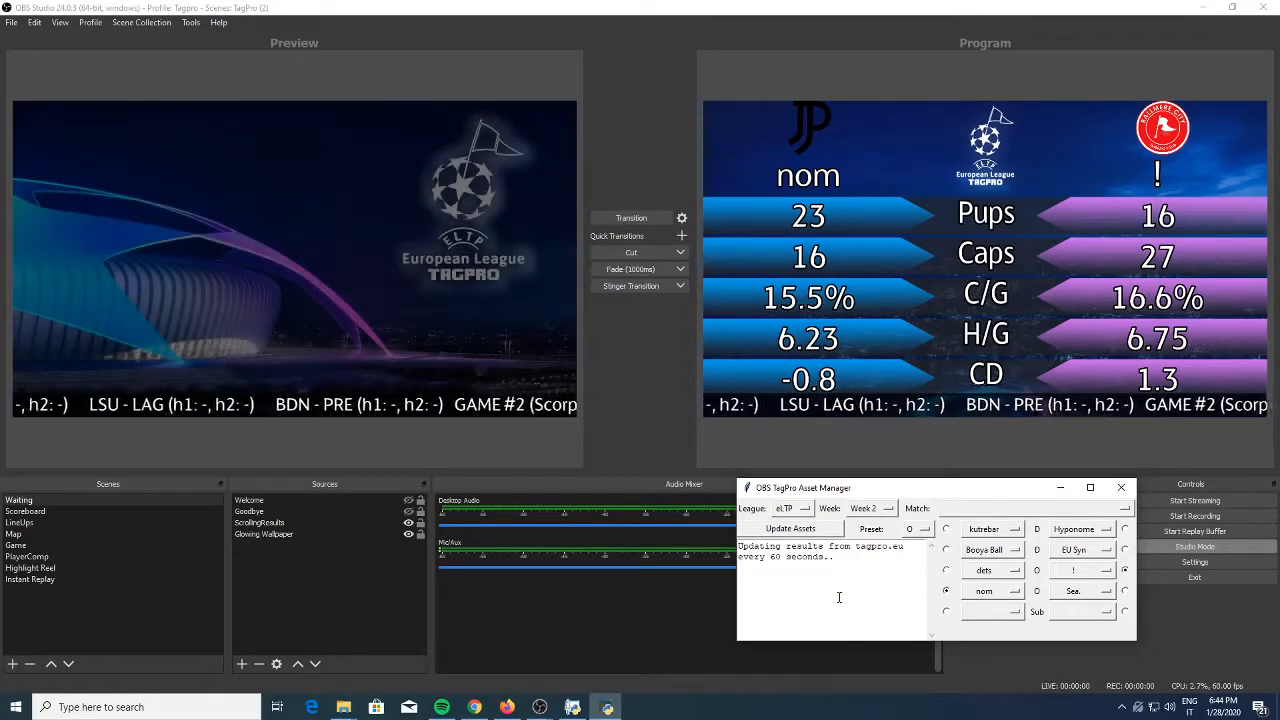
key(ctrl+a)
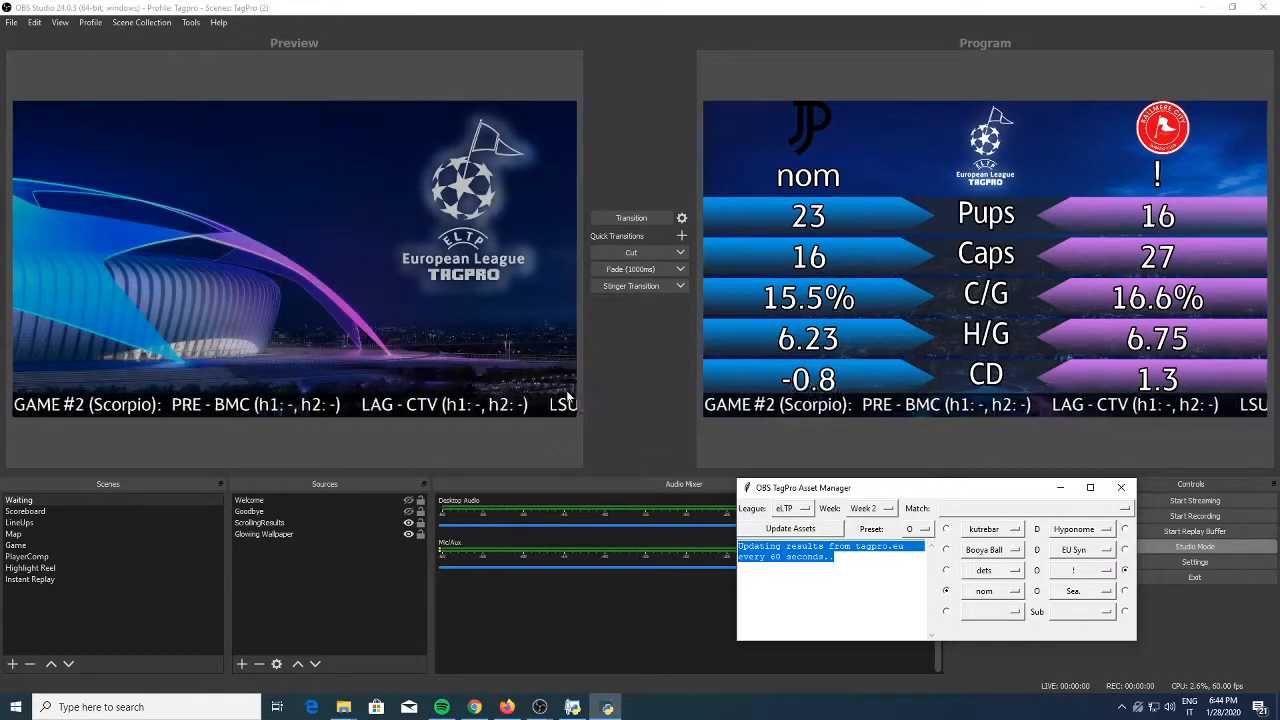
click(498, 410)
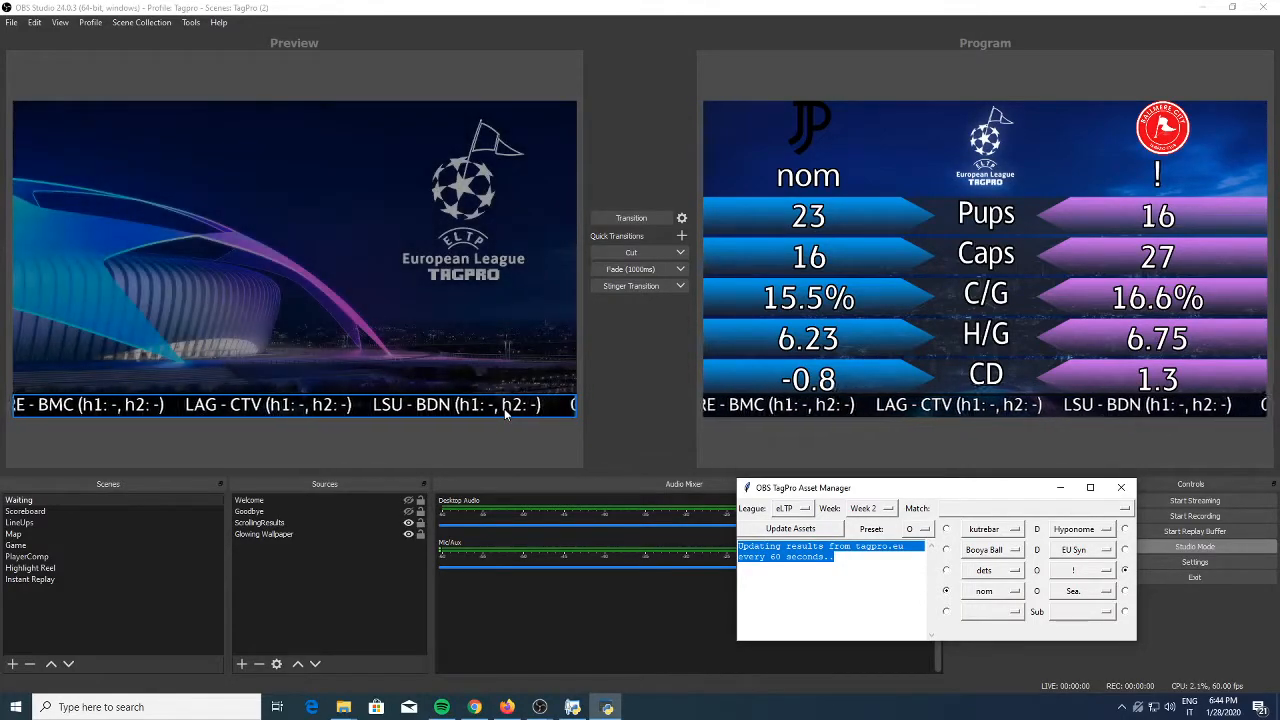
click(857, 614)
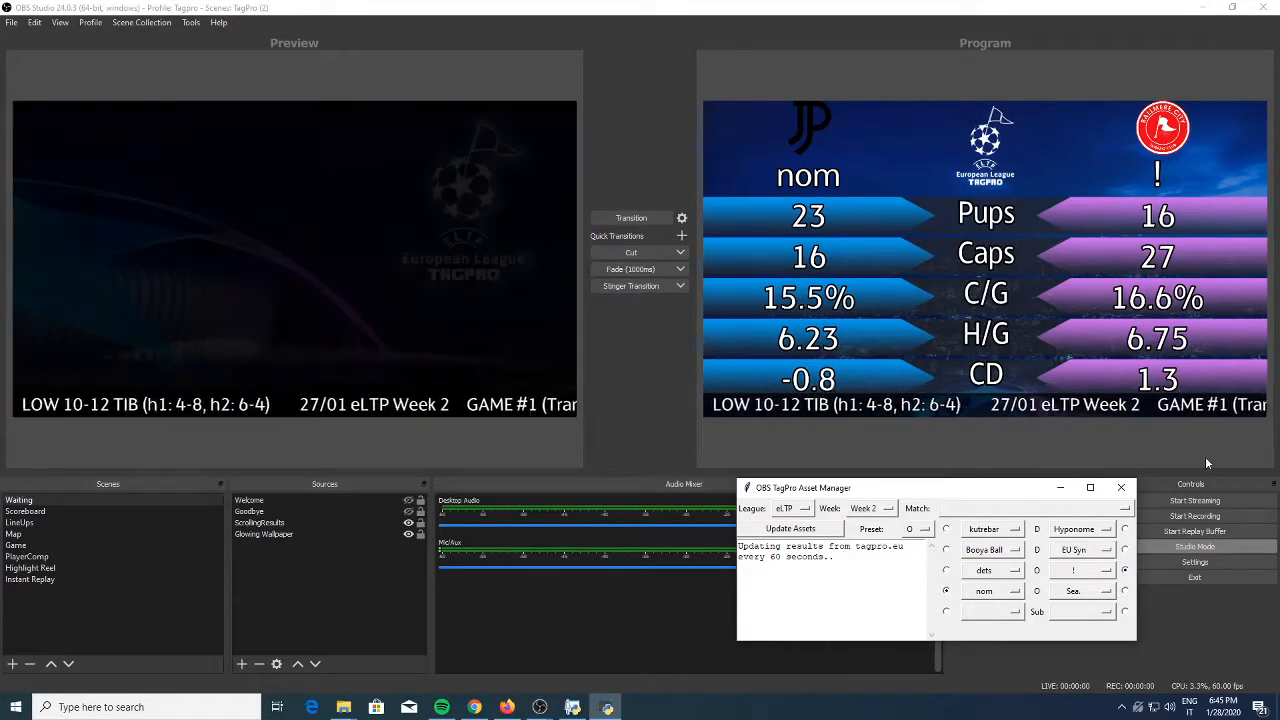
Set the asset manager to league ELTP, Week 3 and match BDN - PRE (g1: Jardim), and move its window higher
drag(920, 498, 924, 428)
click(797, 438)
click(797, 457)
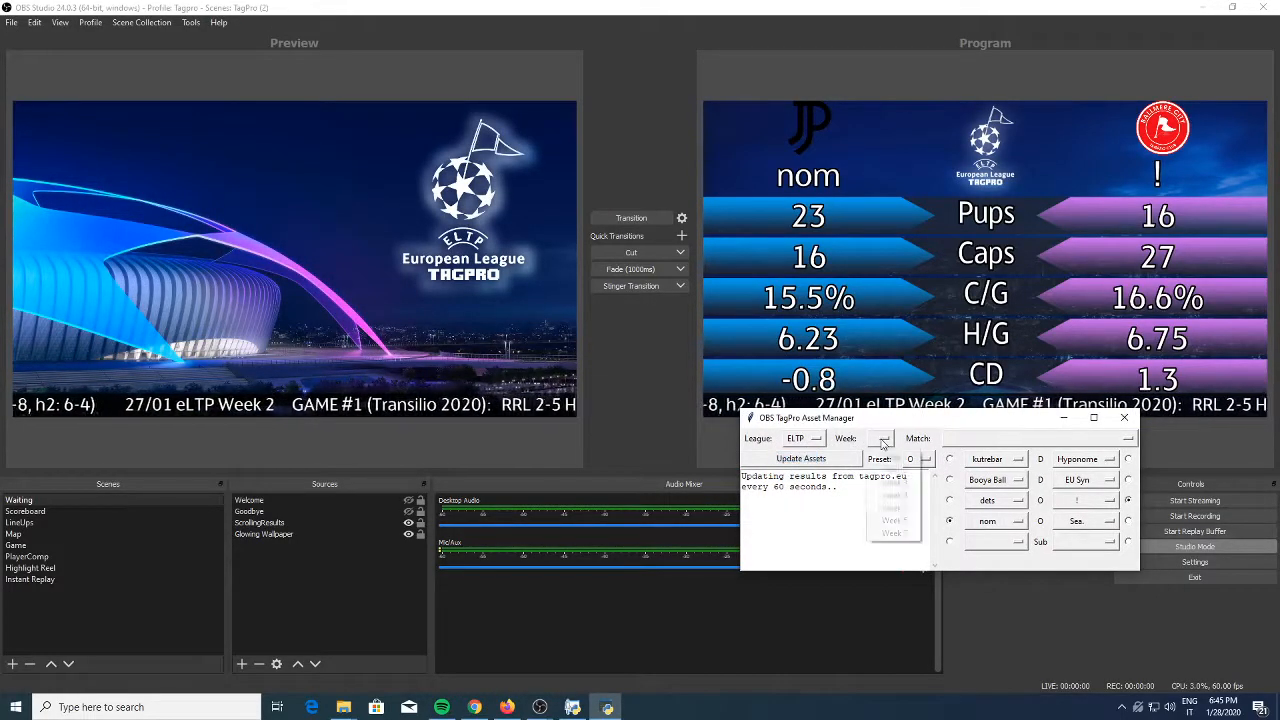
click(875, 438)
click(893, 482)
click(1060, 438)
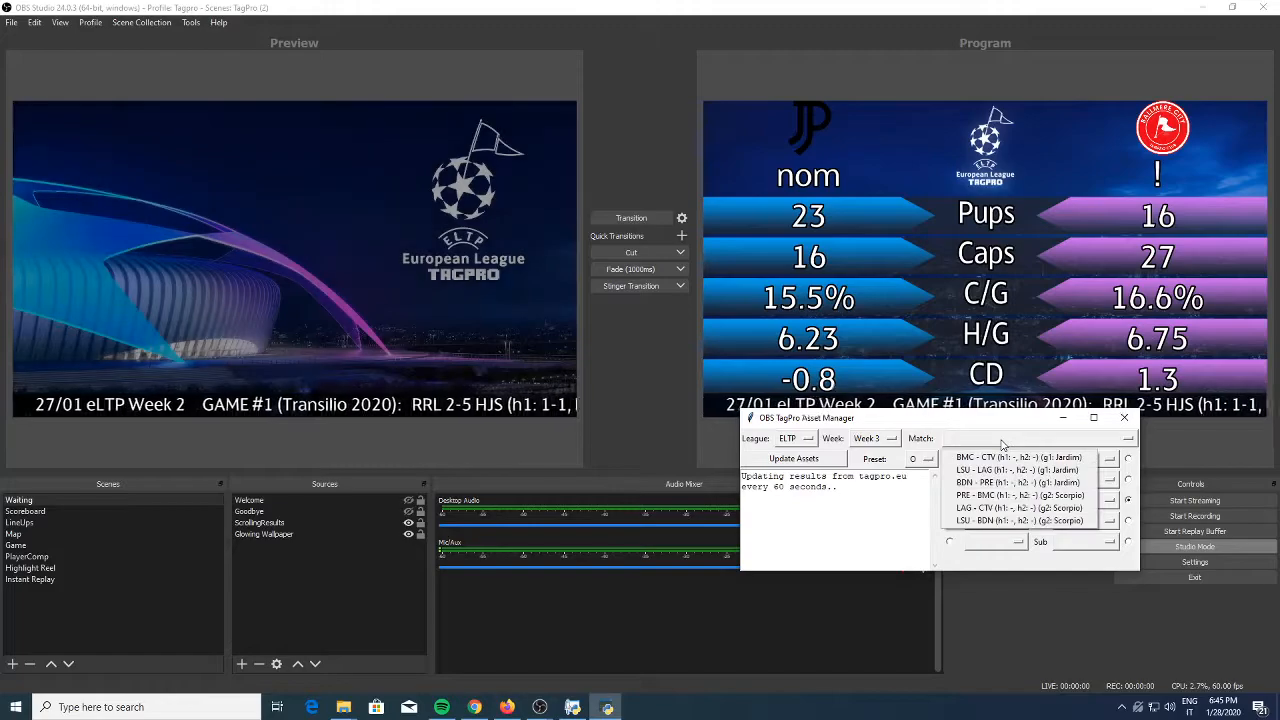
click(1035, 520)
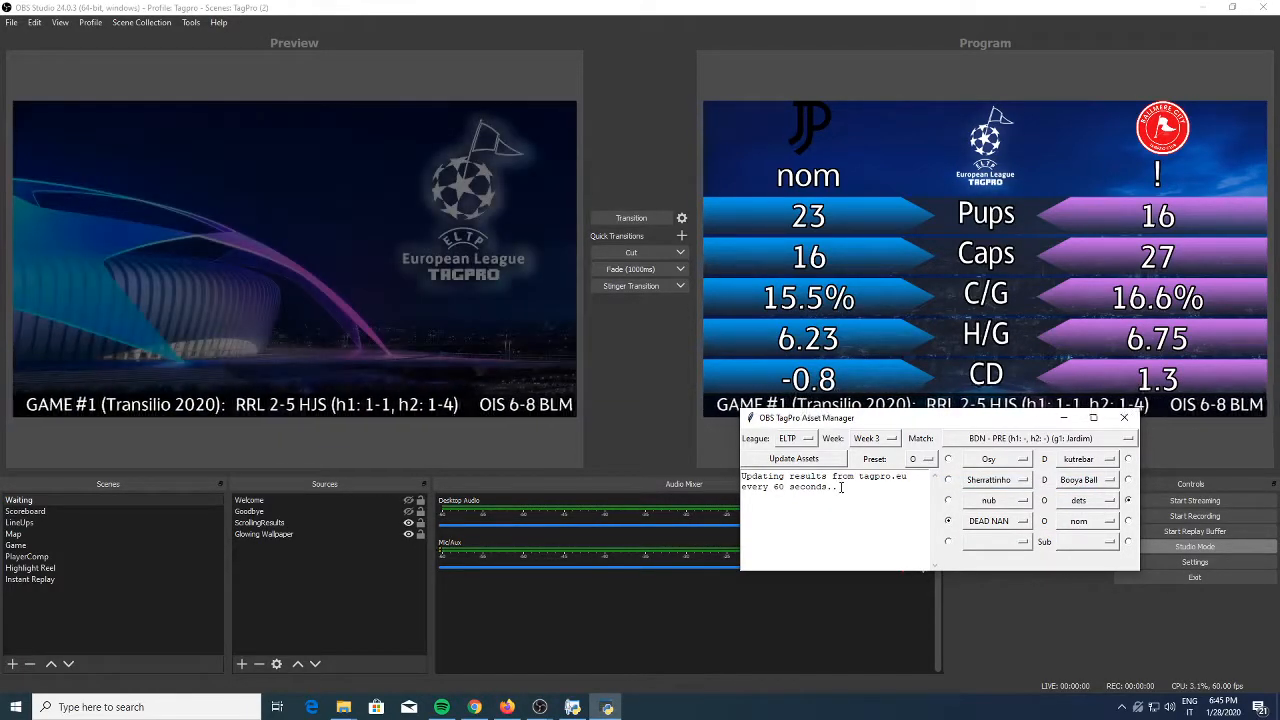
drag(867, 421, 873, 360)
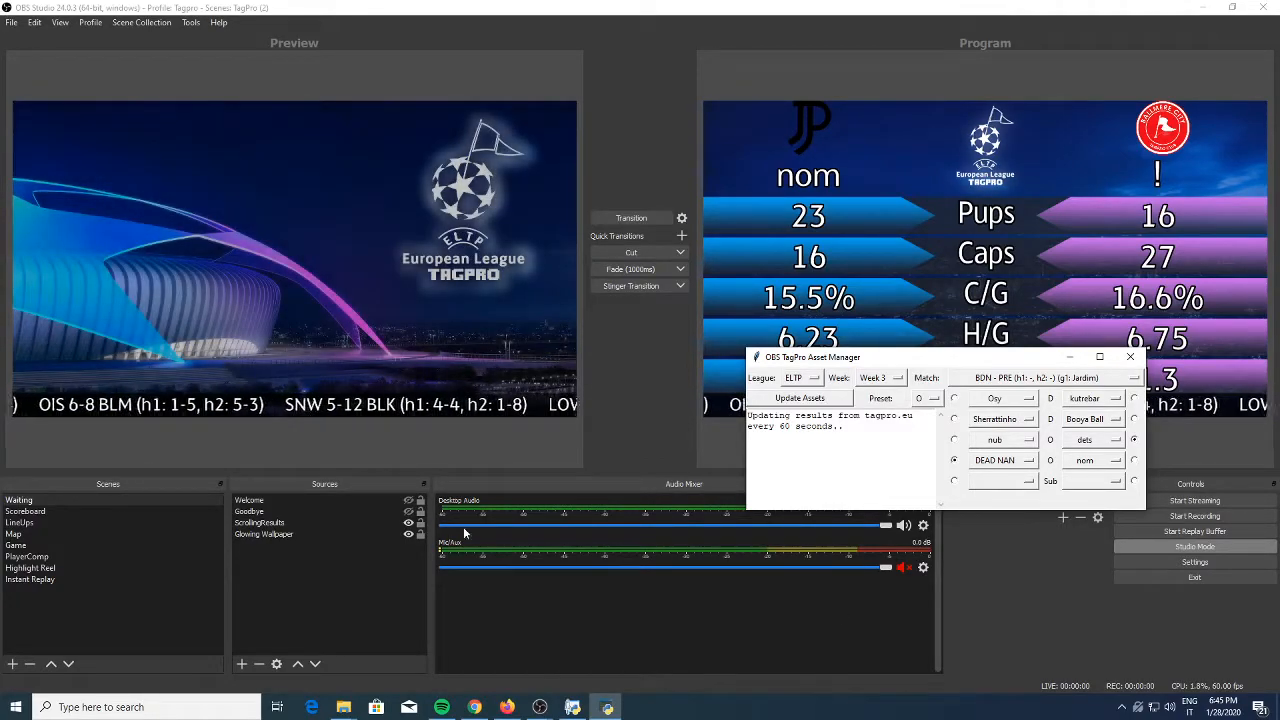
click(463, 405)
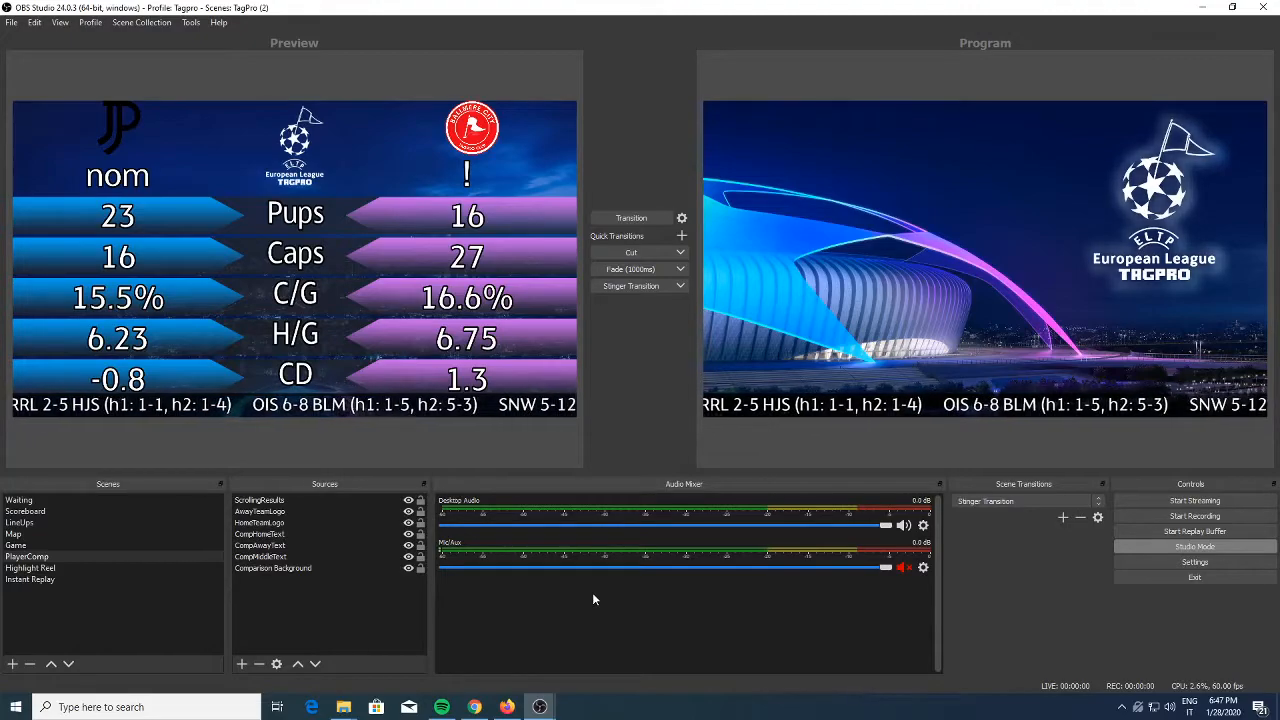
Examine the recording path and the replay buffer's maximum replay time in the OBS output settings
click(1221, 563)
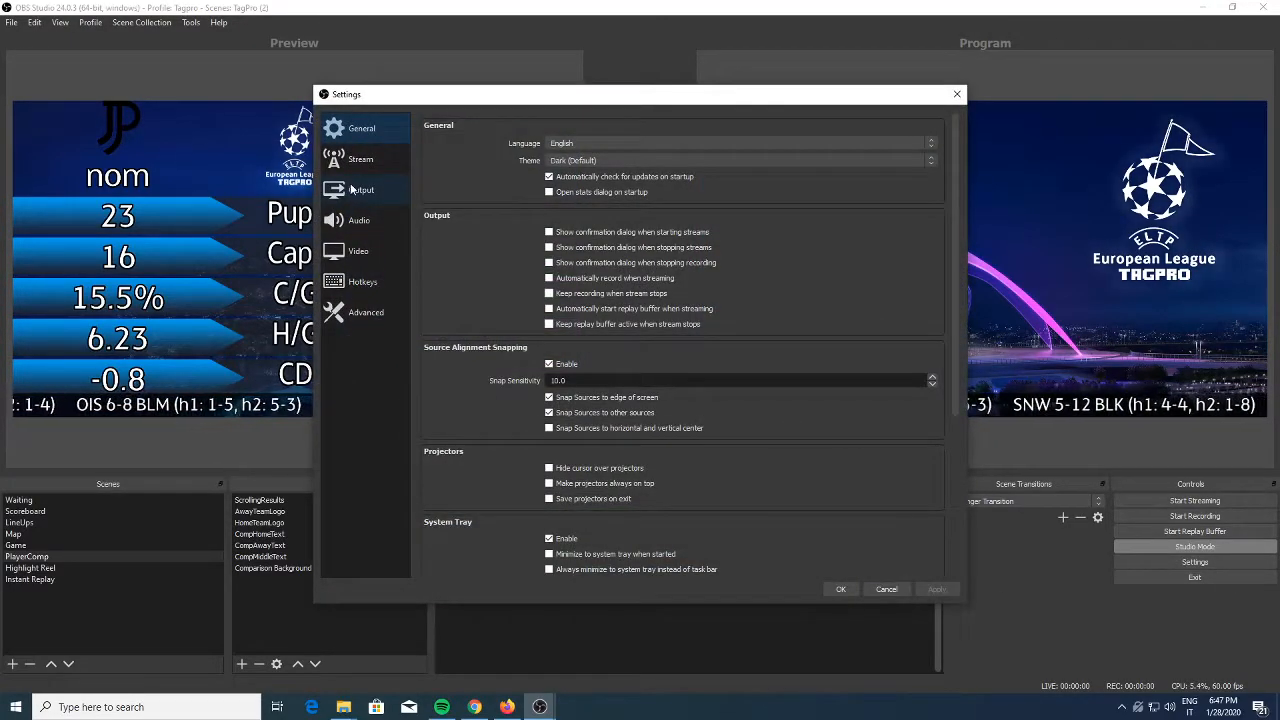
click(352, 189)
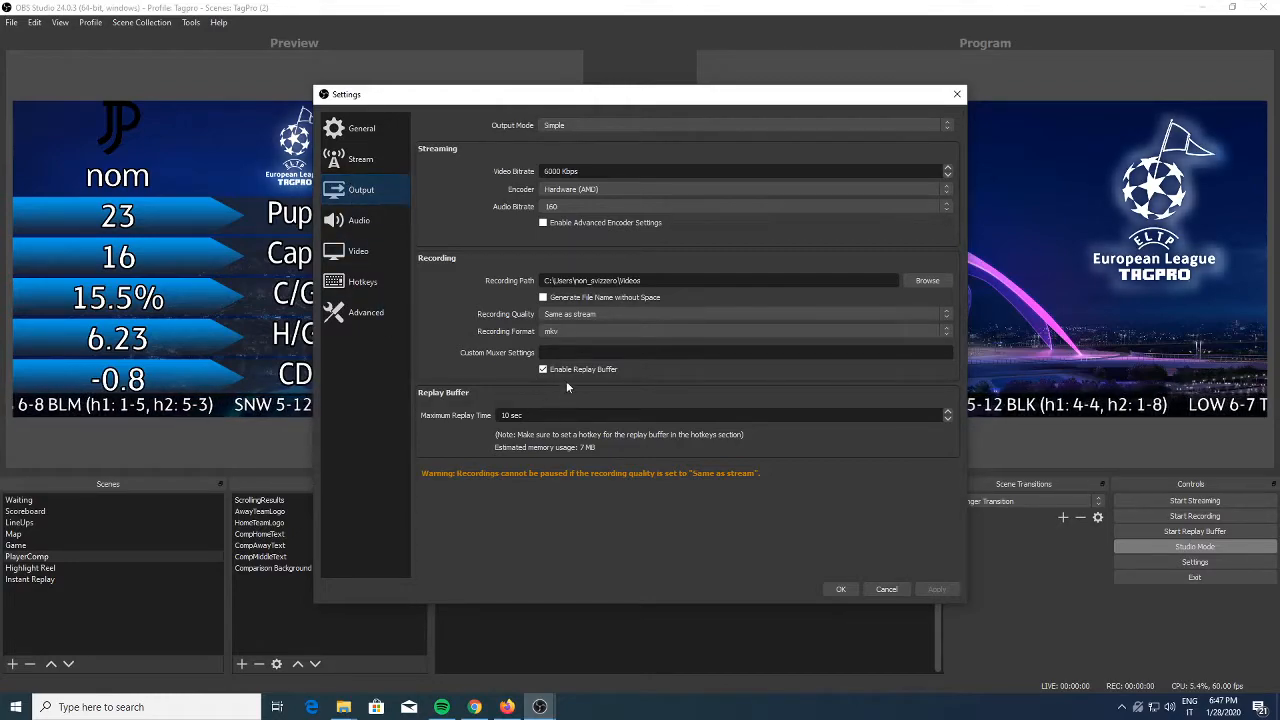
drag(545, 281, 642, 281)
click(625, 281)
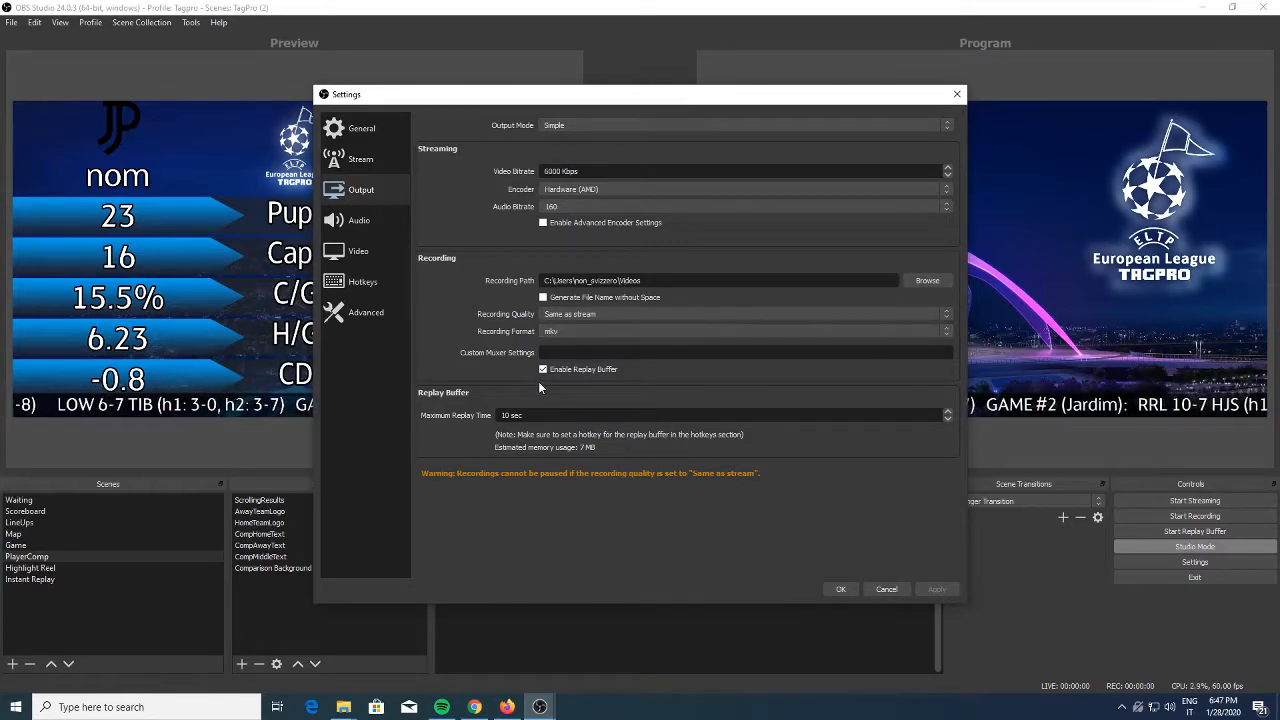
double_click(515, 415)
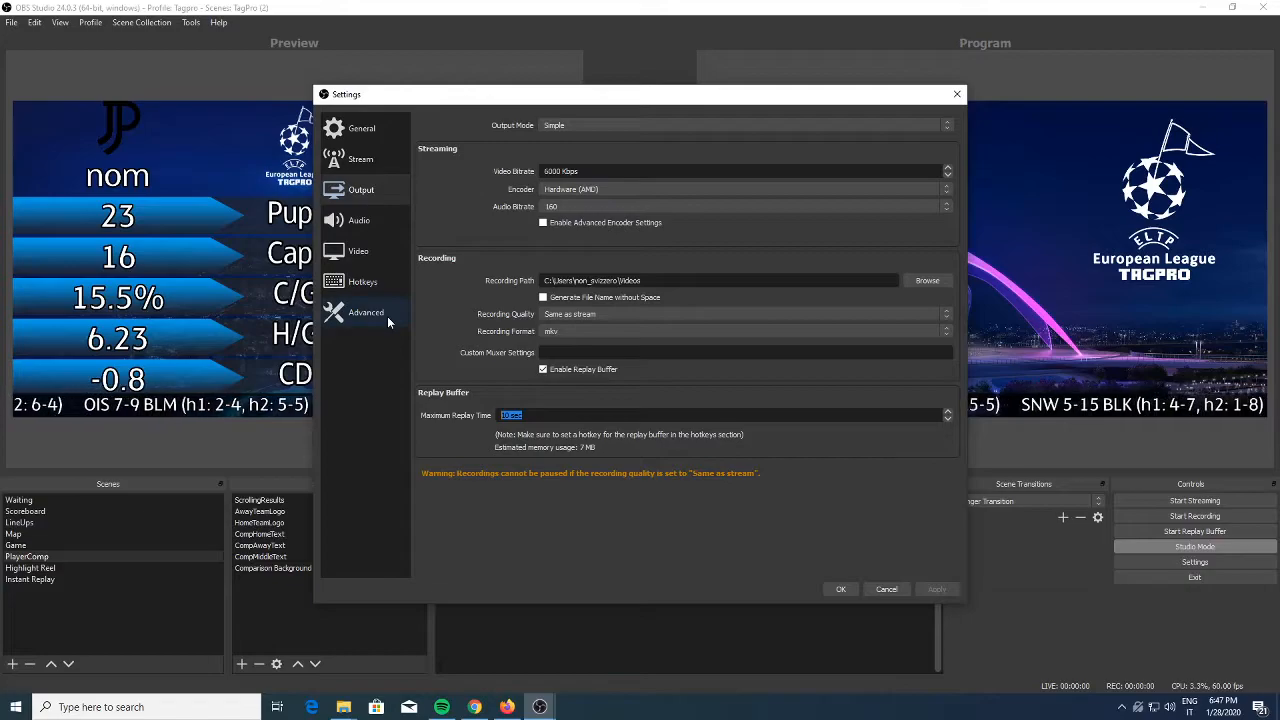
Examine the Save Replay hotkey in the OBS hotkey settings
click(378, 288)
scroll(620, 303, down, 1)
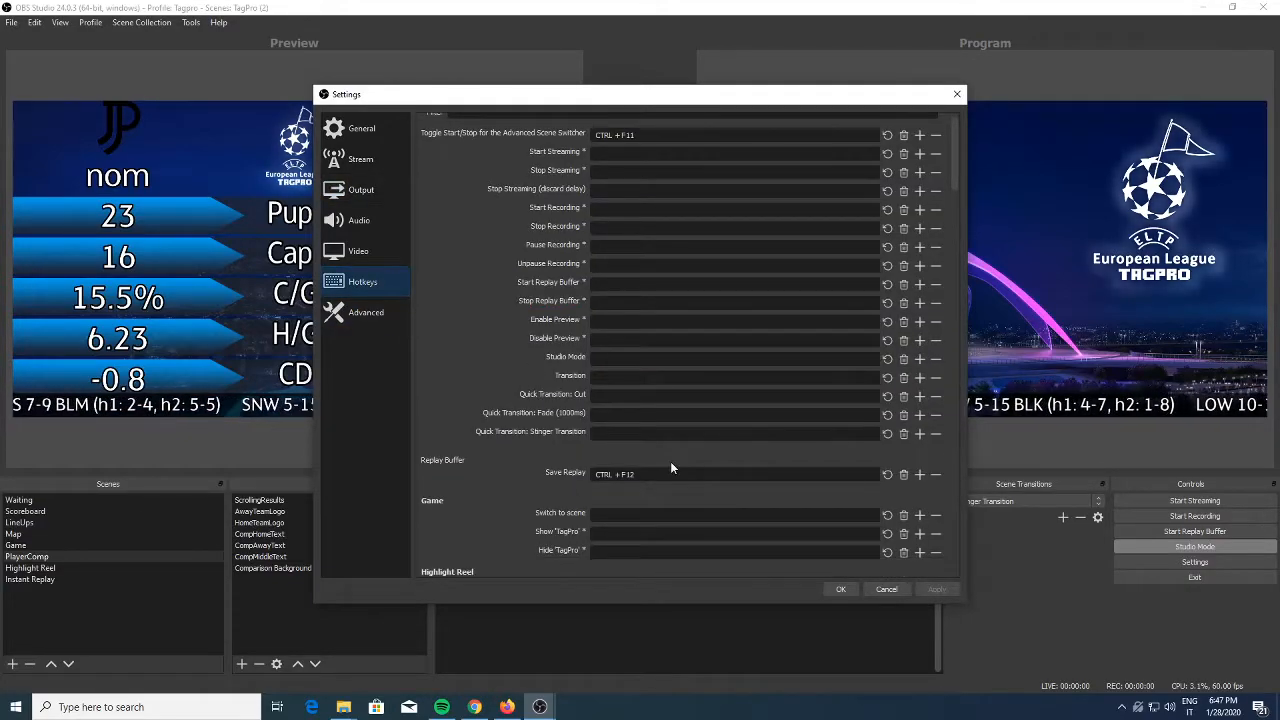
drag(643, 475, 565, 470)
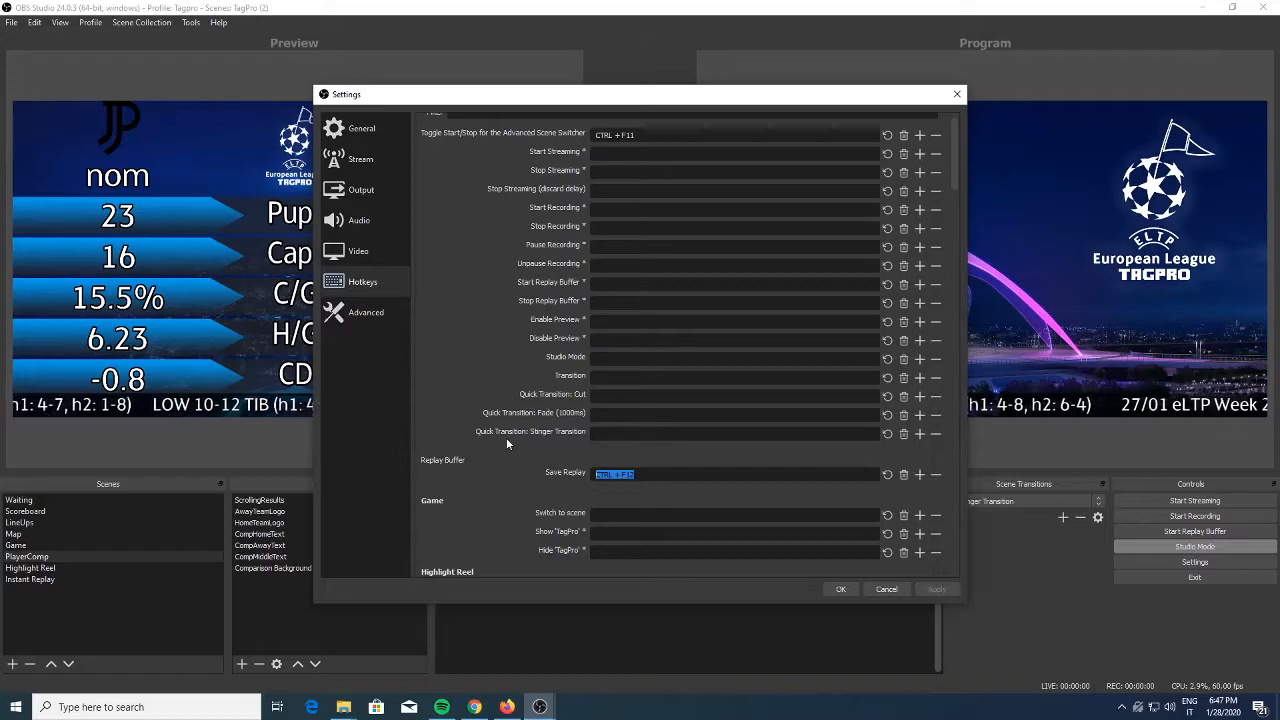
click(698, 474)
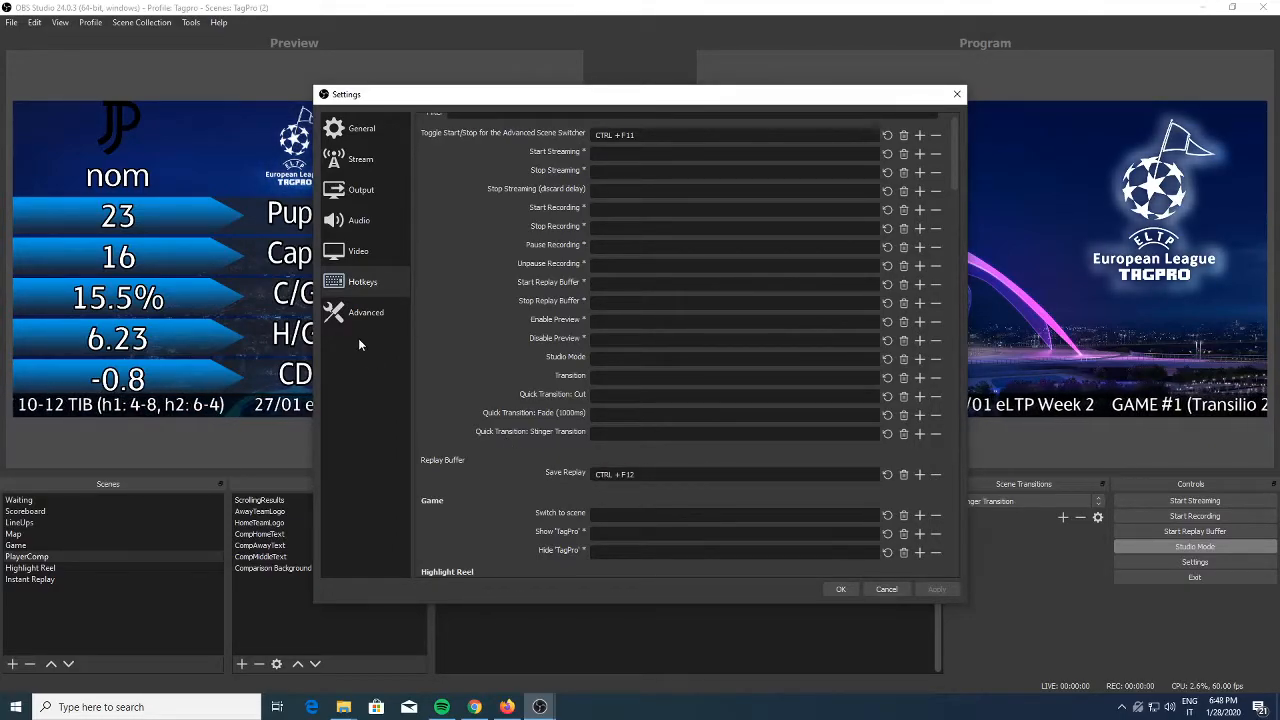
Examine the recording filename formatting and replay buffer filename prefix in the advanced settings, and close the settings
click(362, 313)
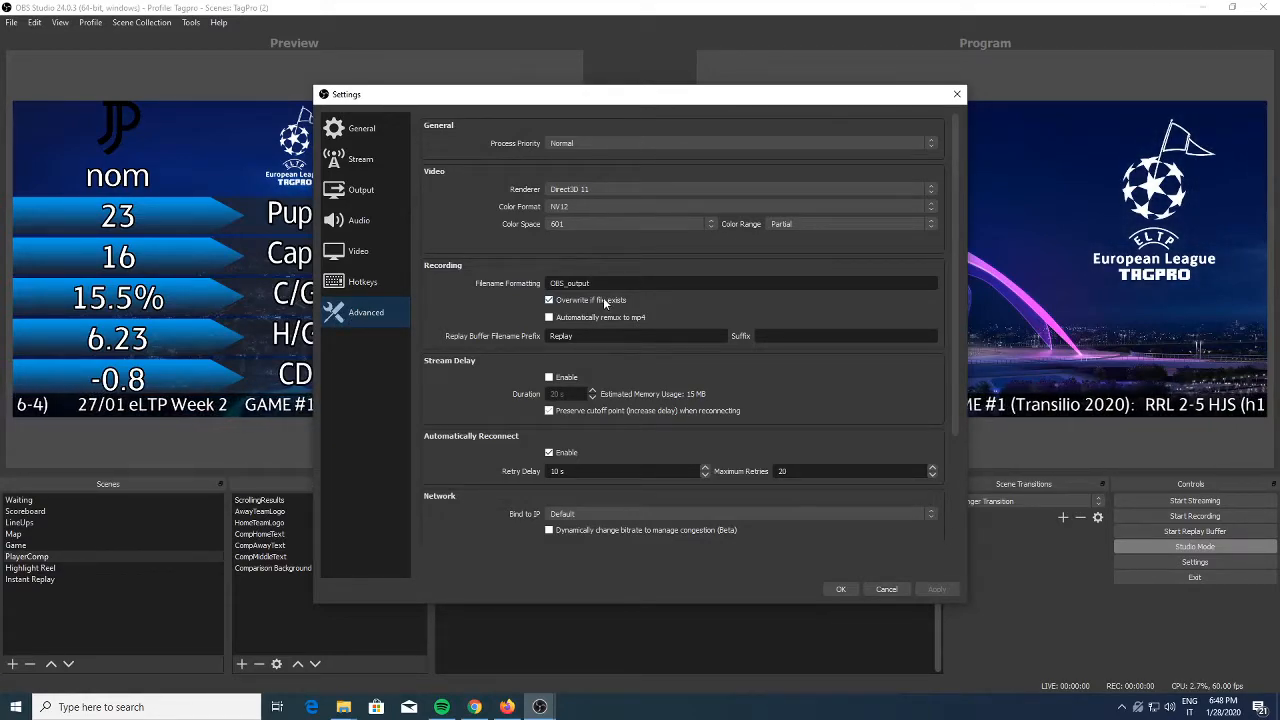
double_click(570, 283)
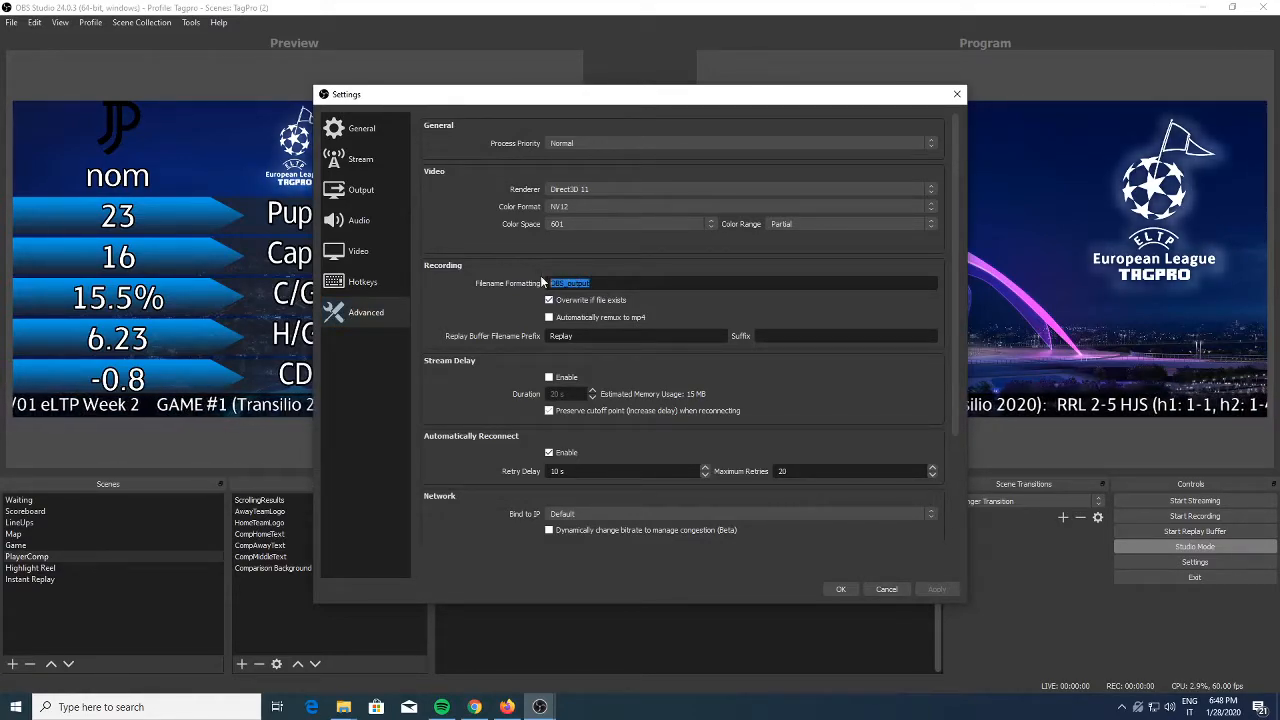
mouse_move(555, 283)
click(608, 284)
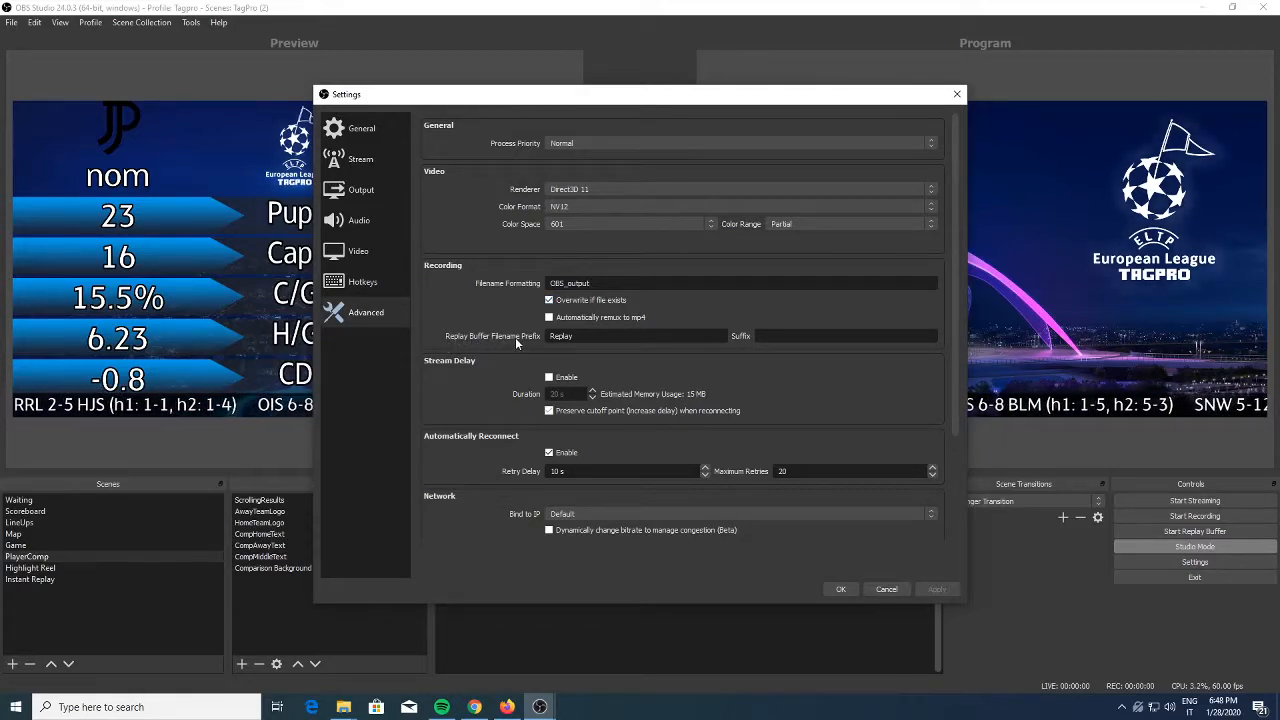
double_click(558, 336)
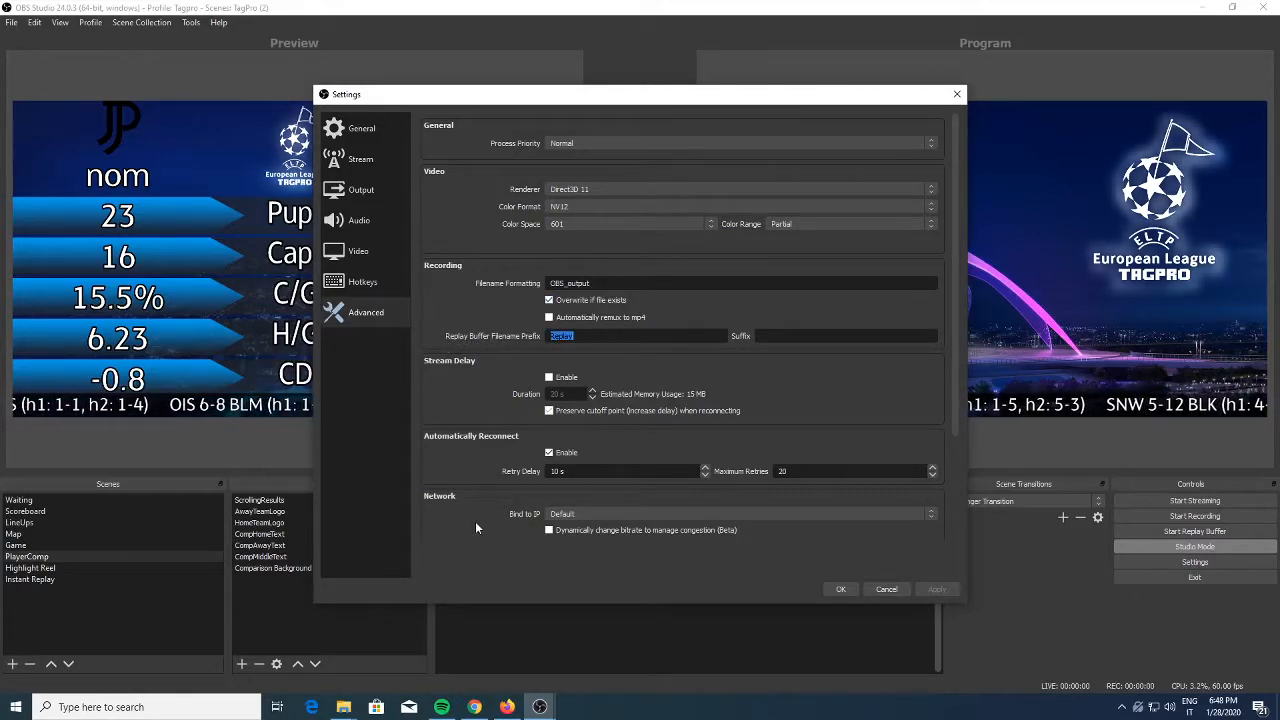
click(957, 94)
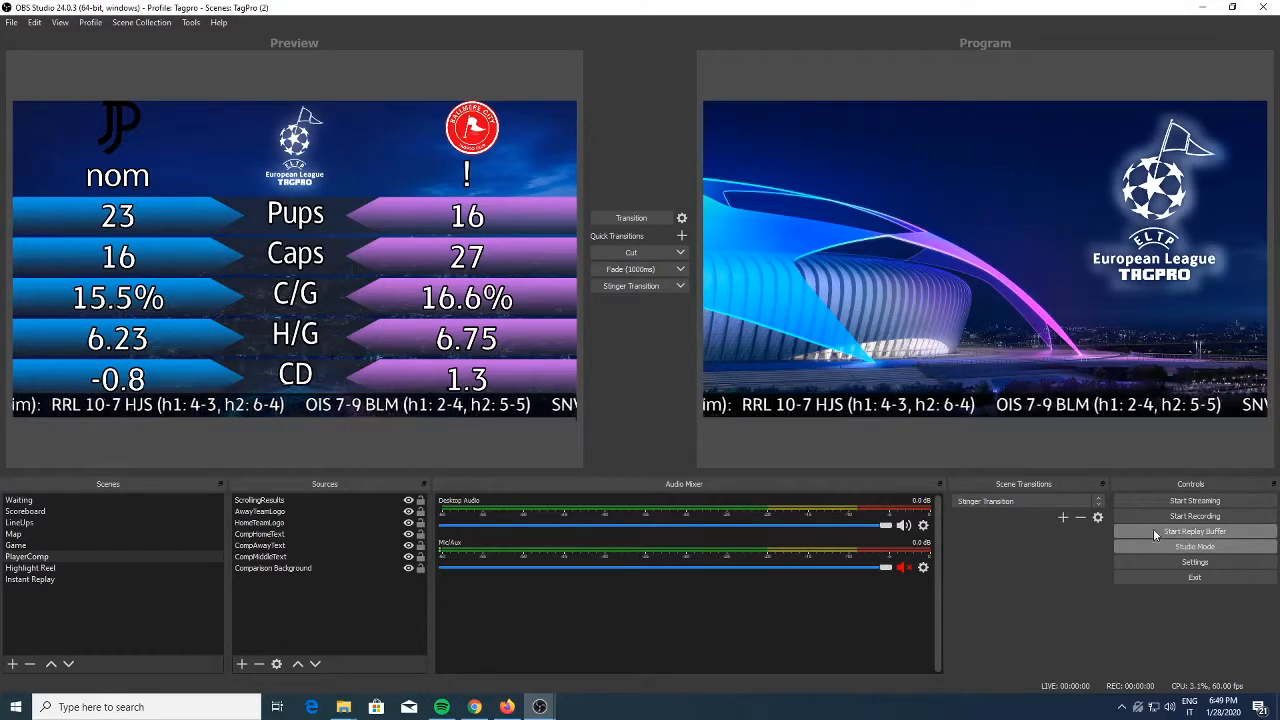
Start the replay buffer and open the replay.ahk script from the Scripts folder for editing in Notepad
click(1196, 533)
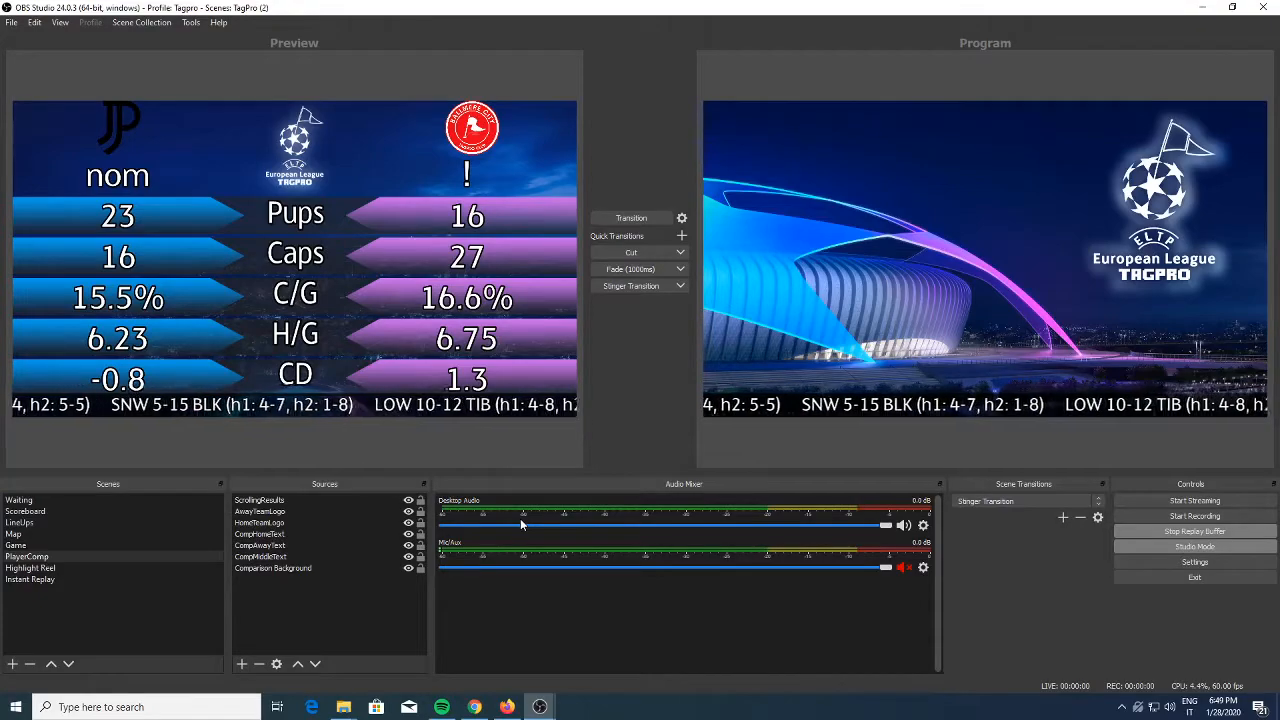
click(399, 645)
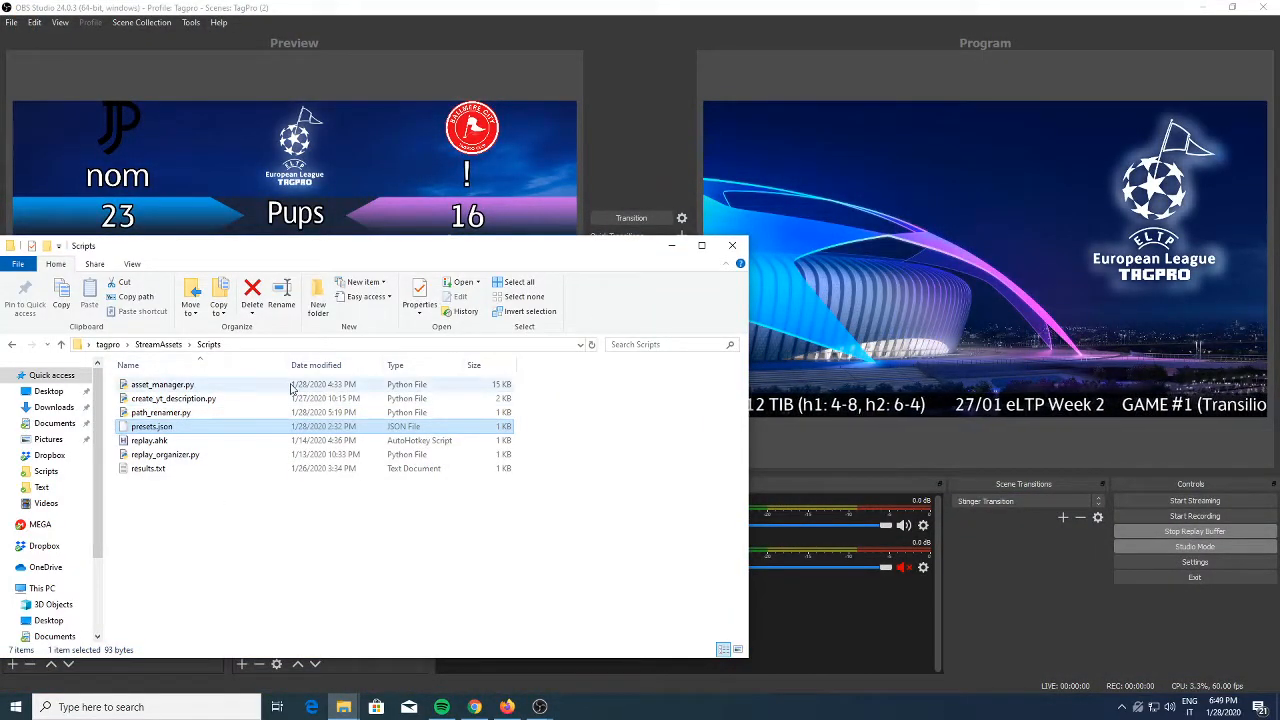
right_click(165, 443)
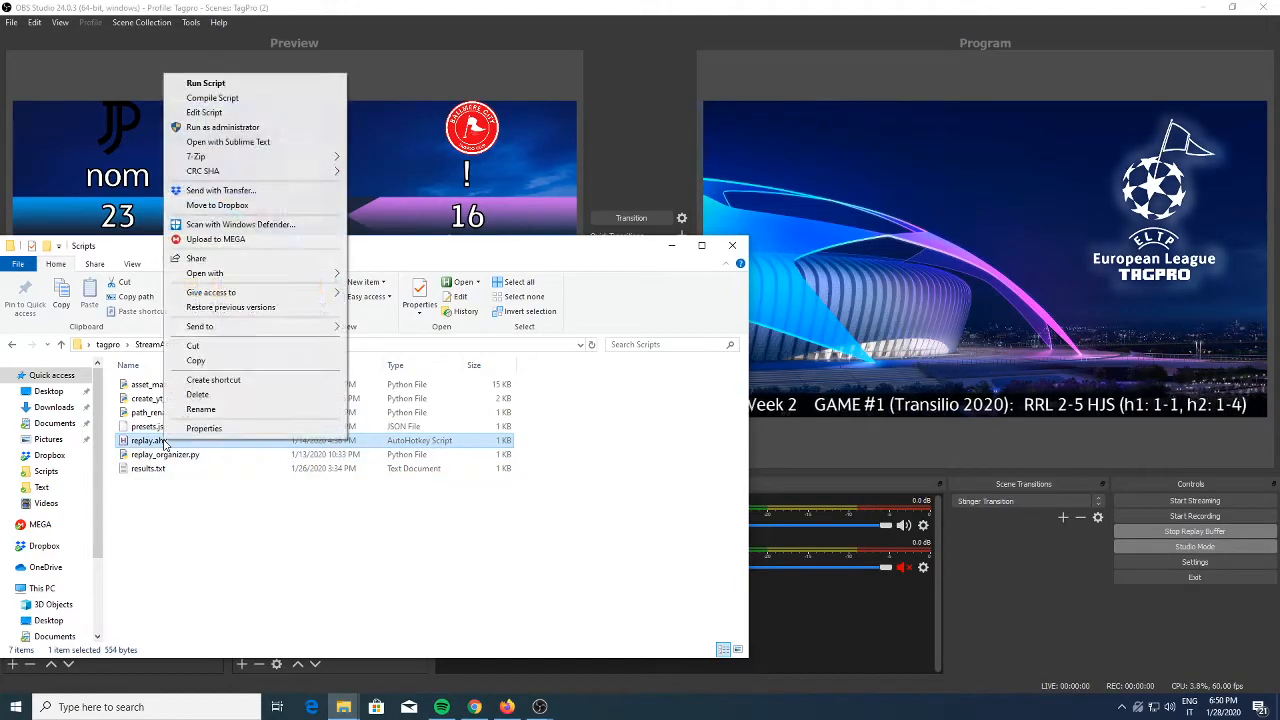
click(238, 112)
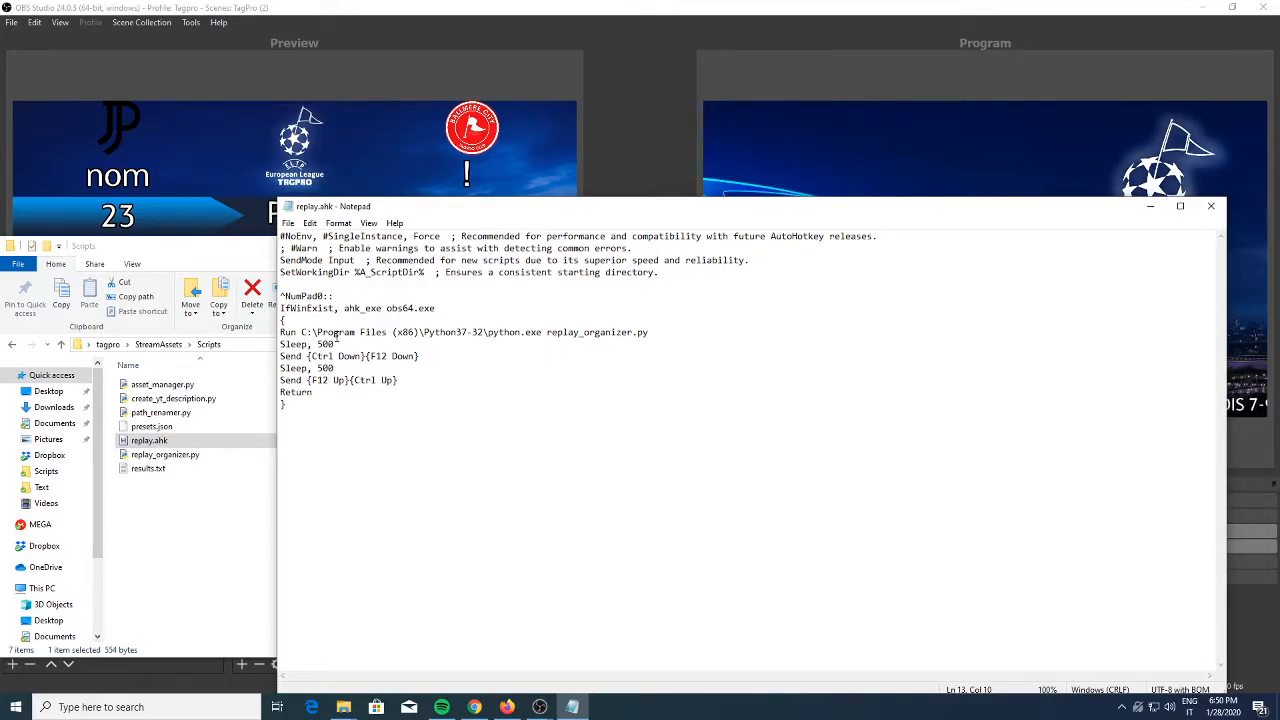
Examine the lines in replay.ahk that run replay_organizer.py and send the save replay hotkey
drag(336, 331, 633, 338)
drag(312, 356, 403, 359)
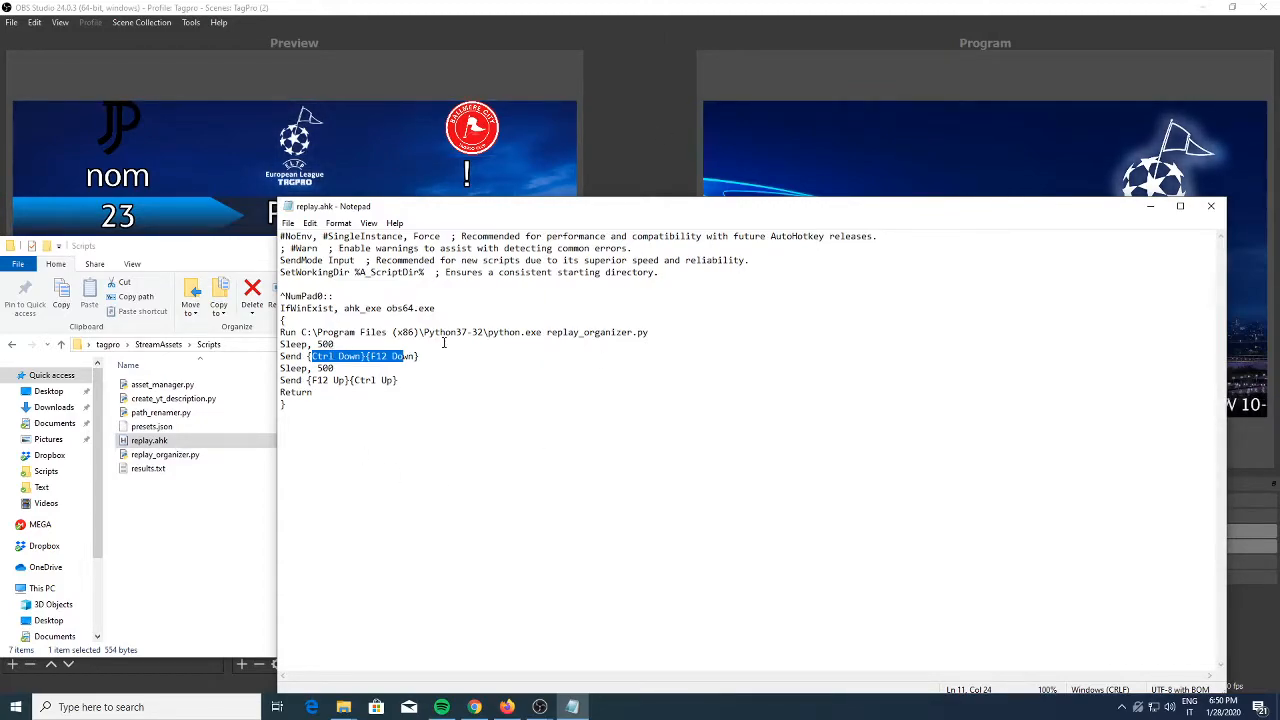
click(379, 388)
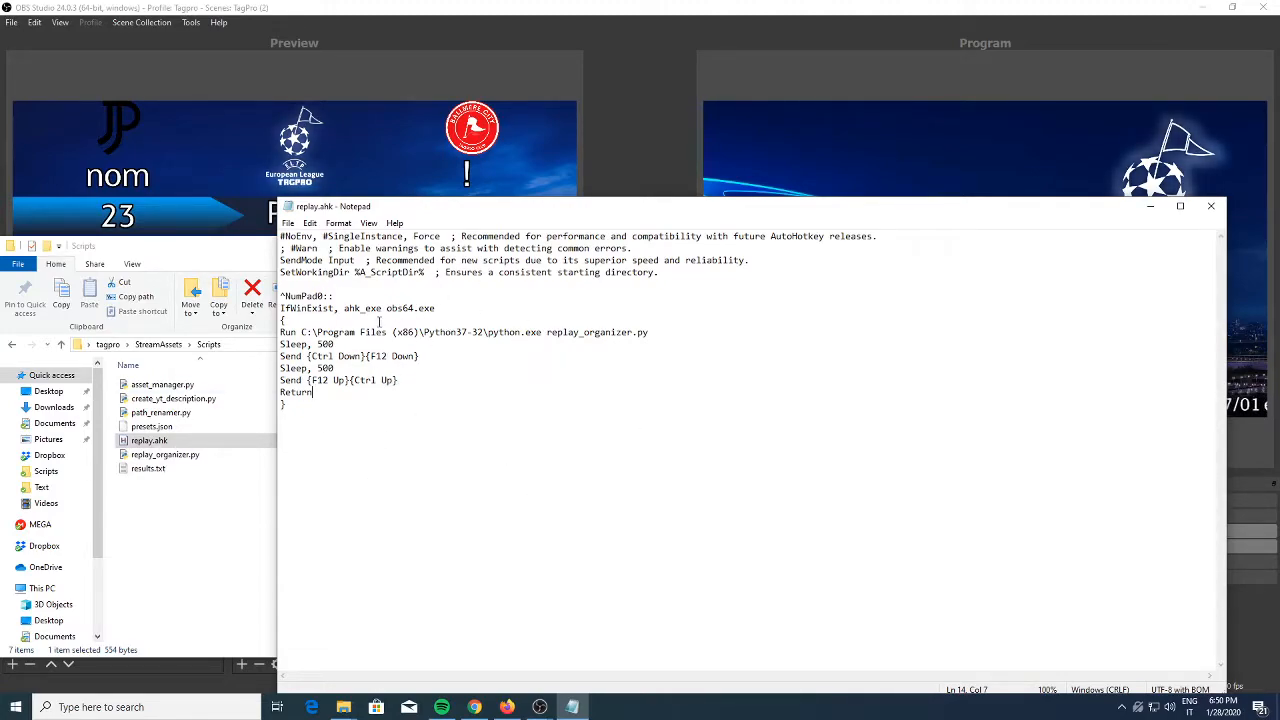
Close the replay.ahk text and run the replay.ahk script from the Scripts folder, then minimize the folder window
click(1211, 206)
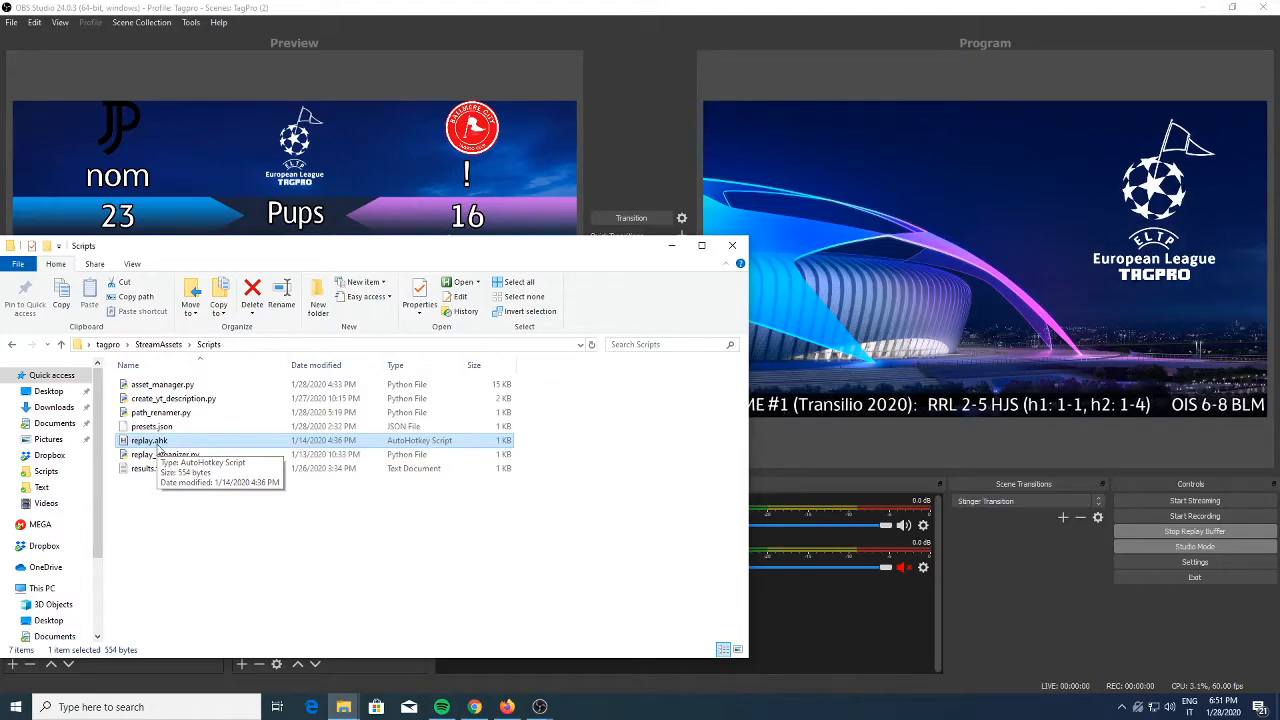
double_click(181, 443)
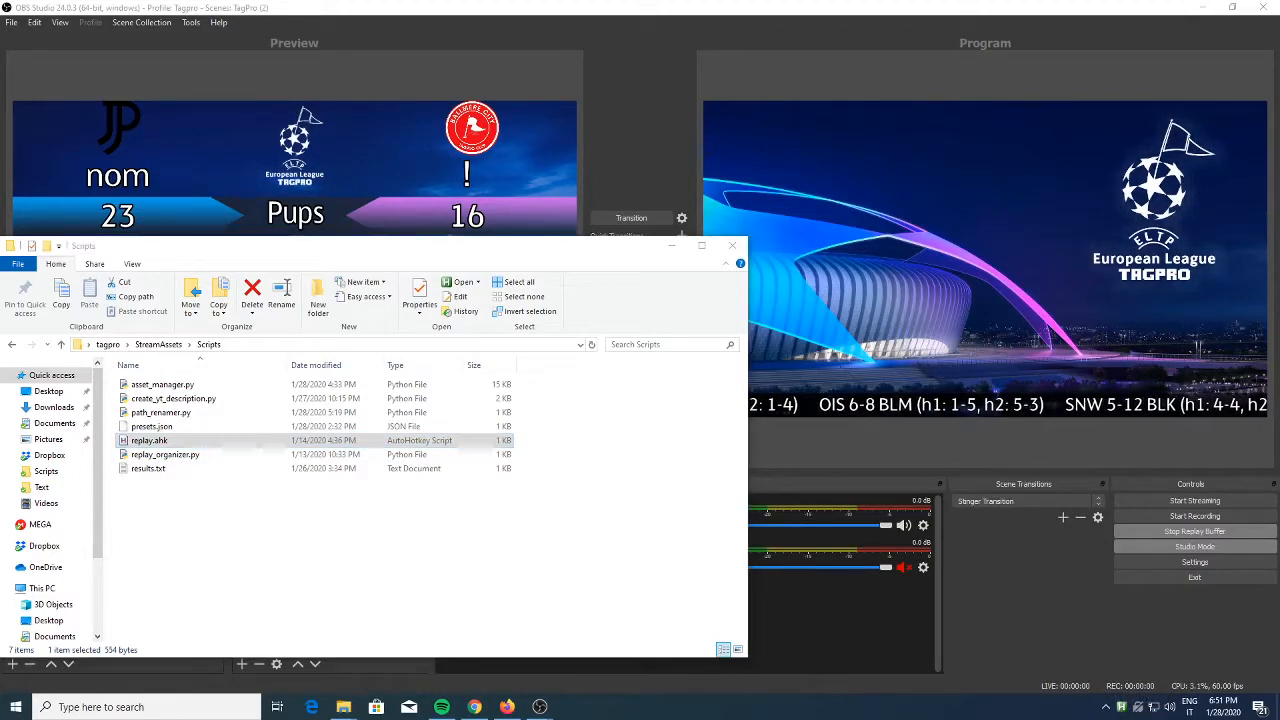
click(671, 245)
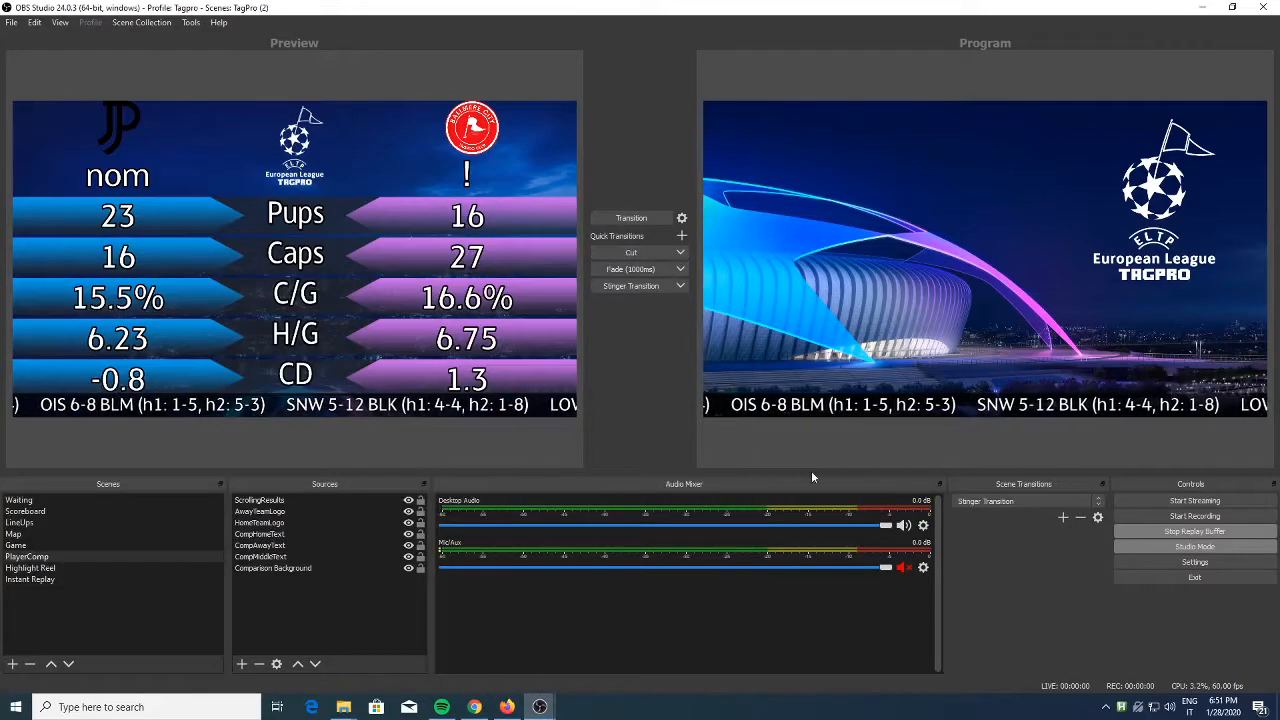
Switch to Firefox, bring up the Videos folder over it, and check the saved Replay OBS_output.mkv file
click(506, 707)
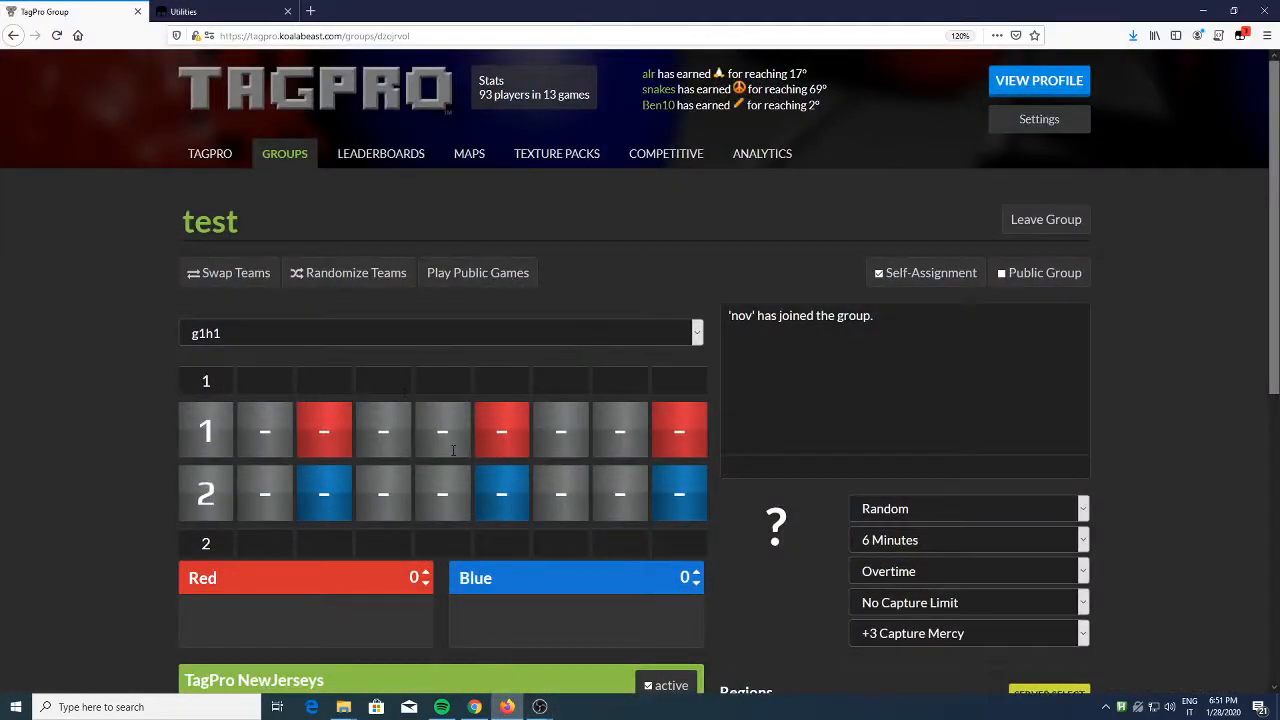
mouse_move(343, 707)
click(286, 655)
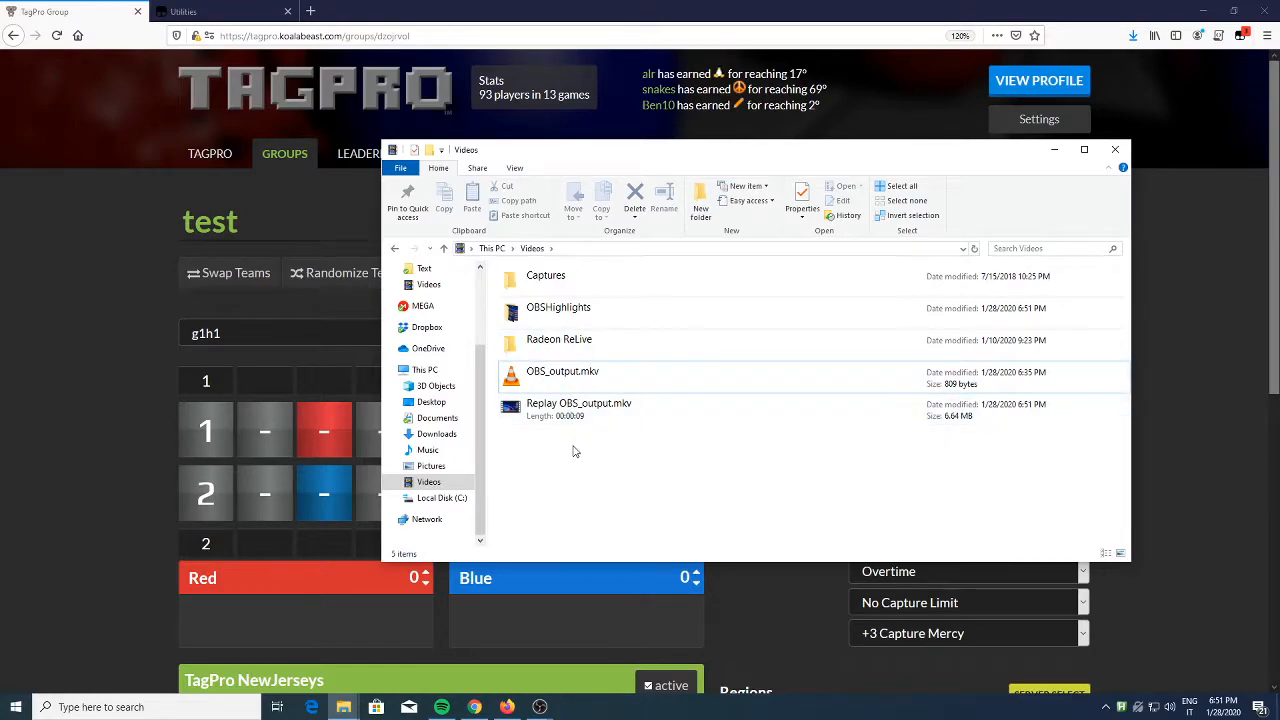
drag(578, 418, 610, 420)
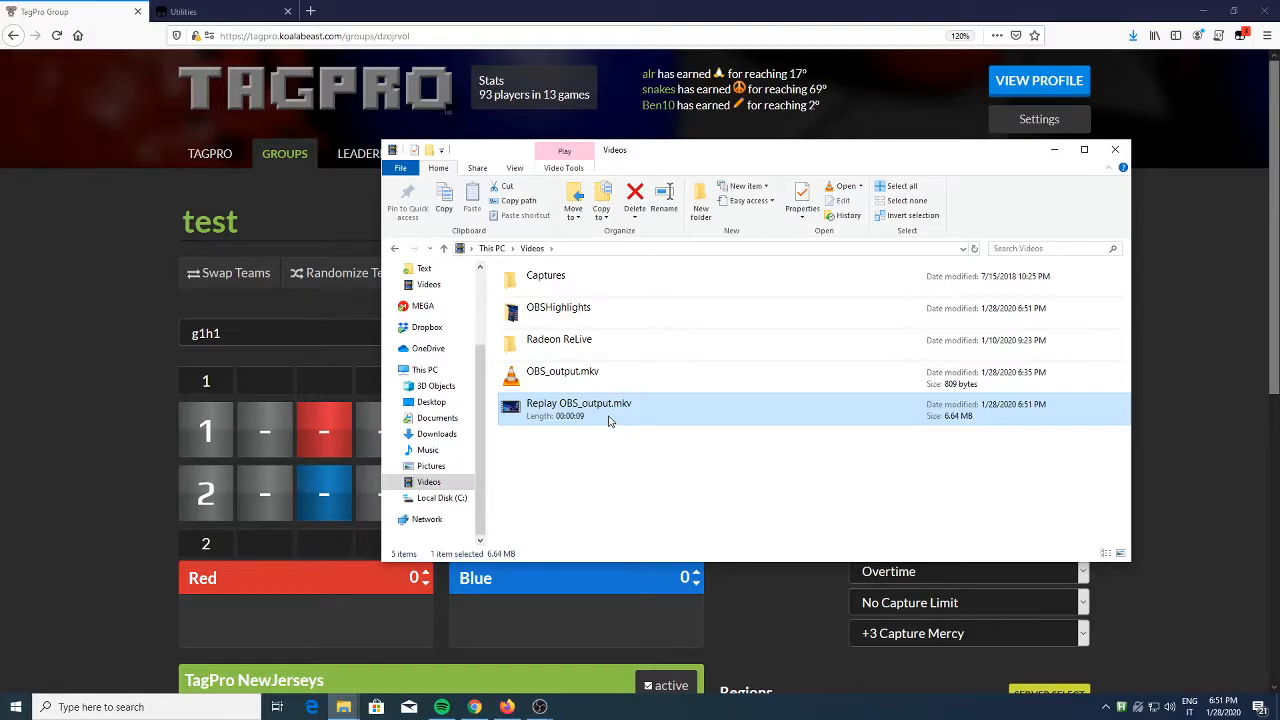
Delete the existing clips in the OBSHighlights folder and return to the Videos folder
double_click(558, 309)
drag(563, 423, 592, 272)
drag(521, 444, 721, 328)
key(Delete)
click(532, 250)
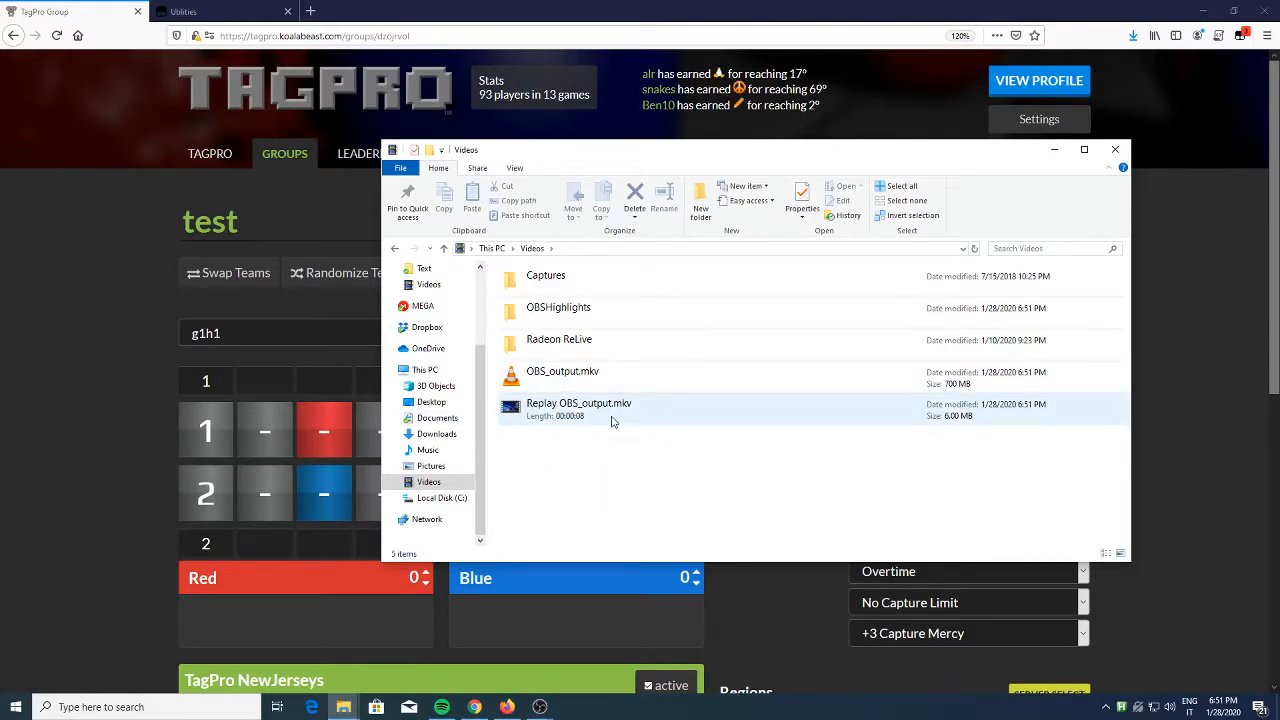
Play Replay OBS_output.mkv in VLC, close it, and look over the clips in the OBSHighlights folder
double_click(558, 418)
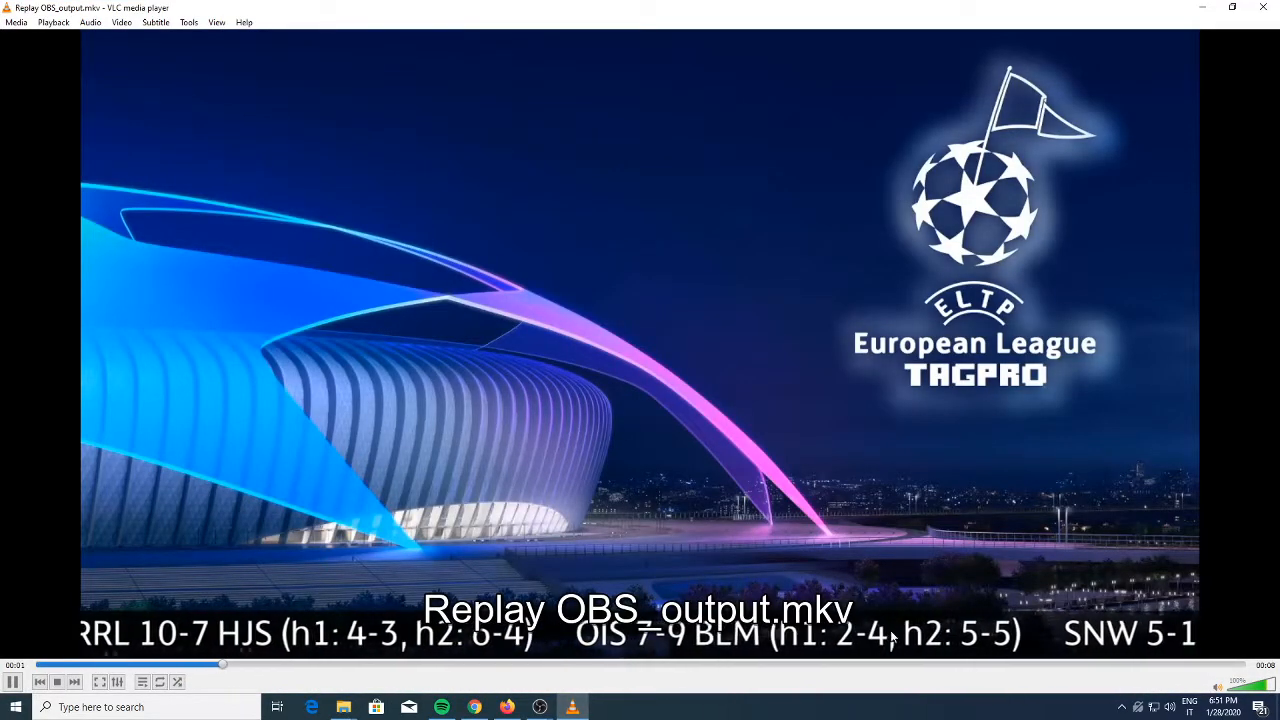
key(alt+F4)
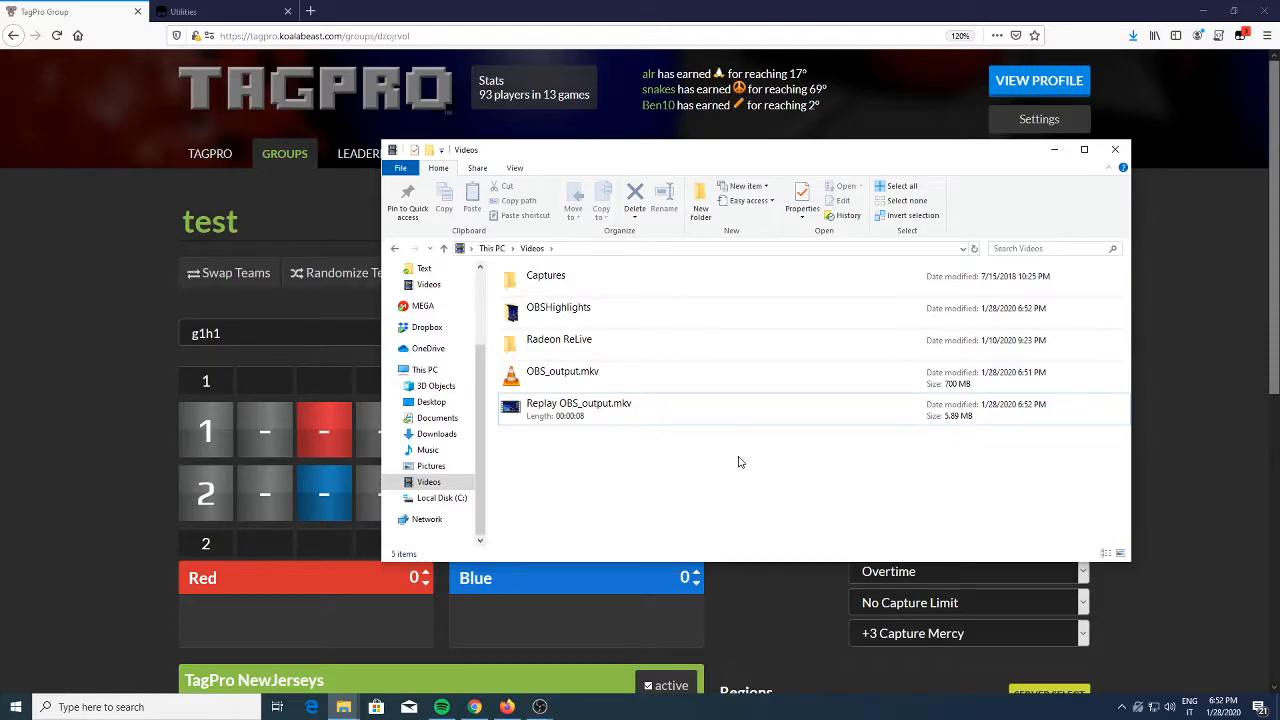
double_click(606, 322)
drag(537, 440, 660, 437)
Switch to the TagPro OBS Studio window, check the Highlights playlist in the Highlight Reel scene, and trigger the Stinger Transition
mouse_move(540, 707)
mouse_move(525, 660)
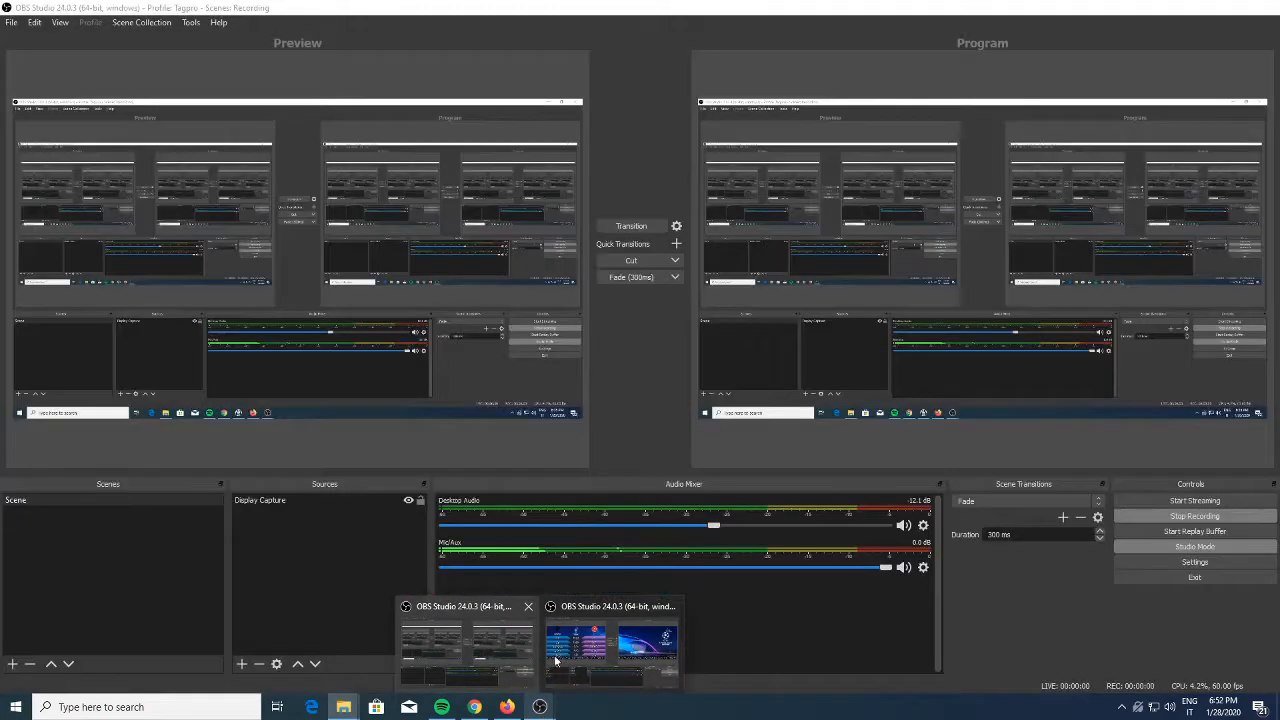
click(614, 654)
click(52, 569)
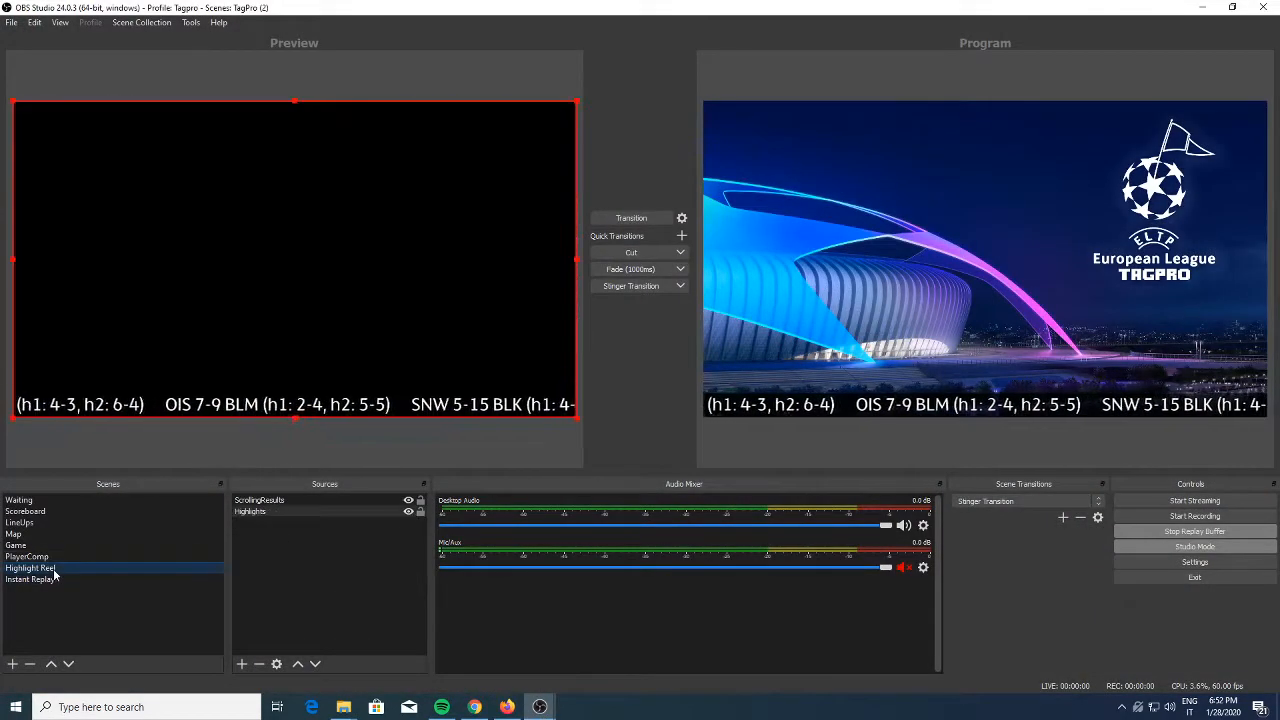
double_click(261, 512)
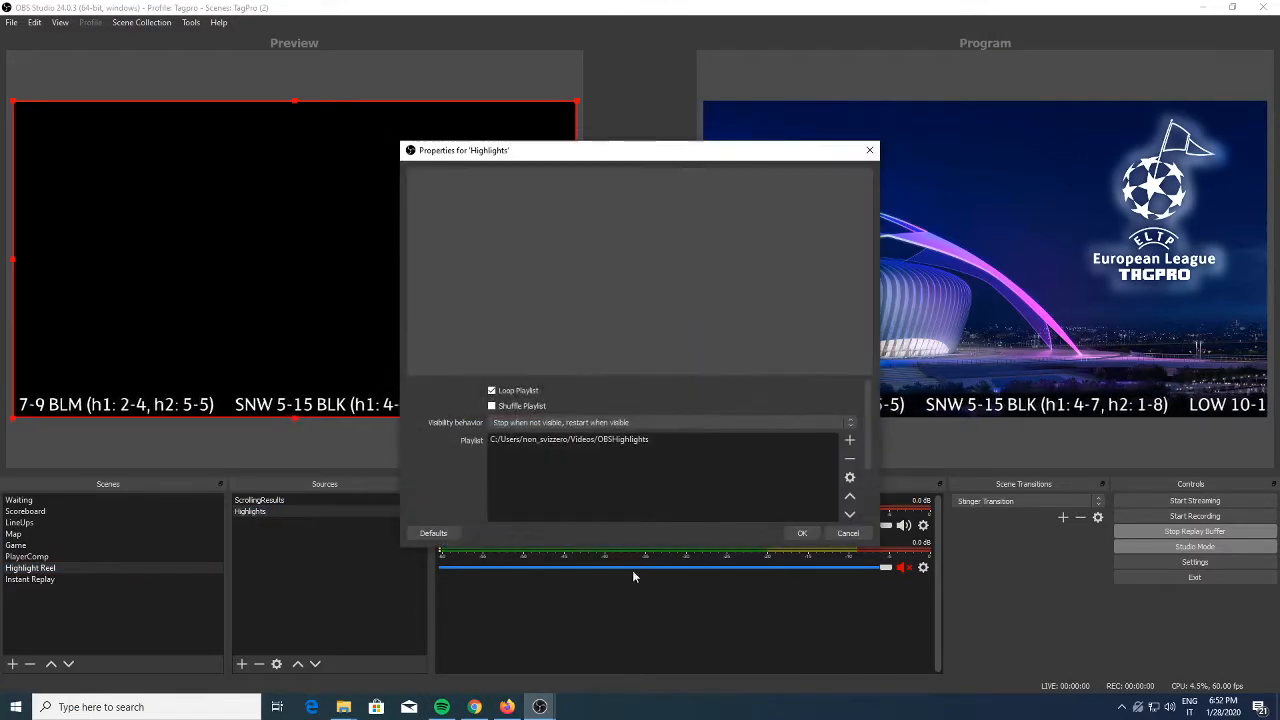
click(801, 533)
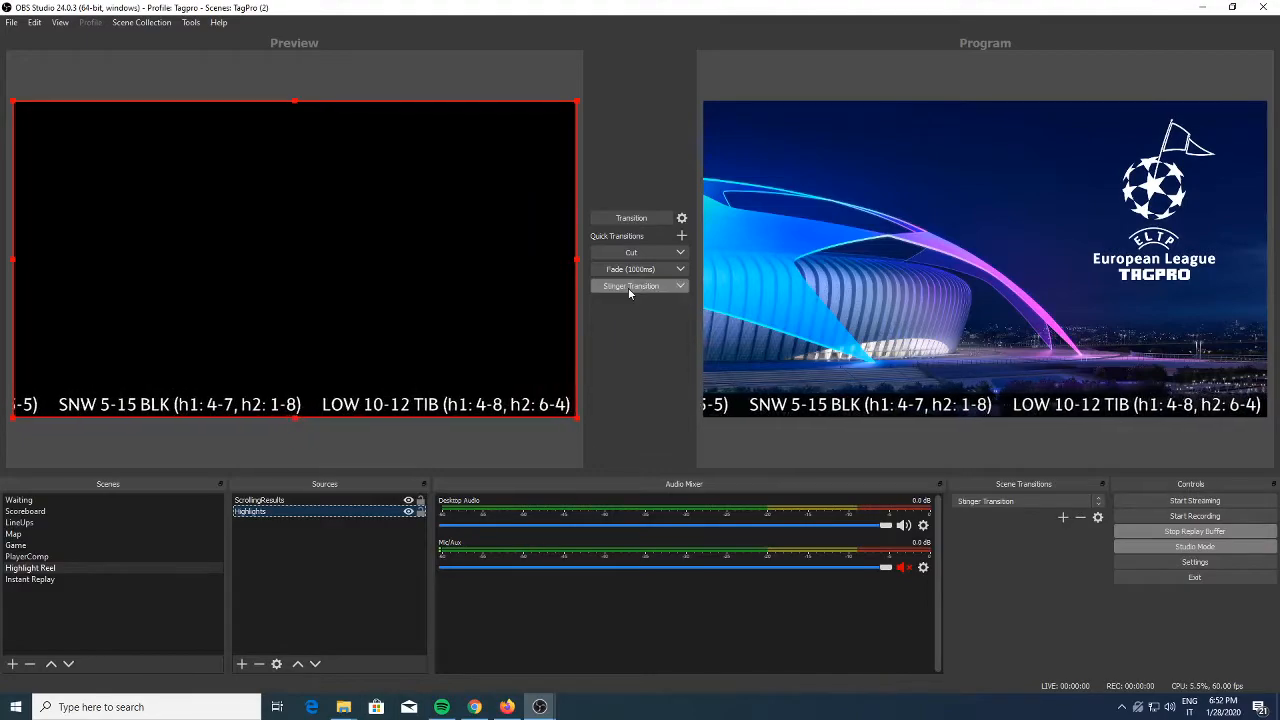
click(629, 288)
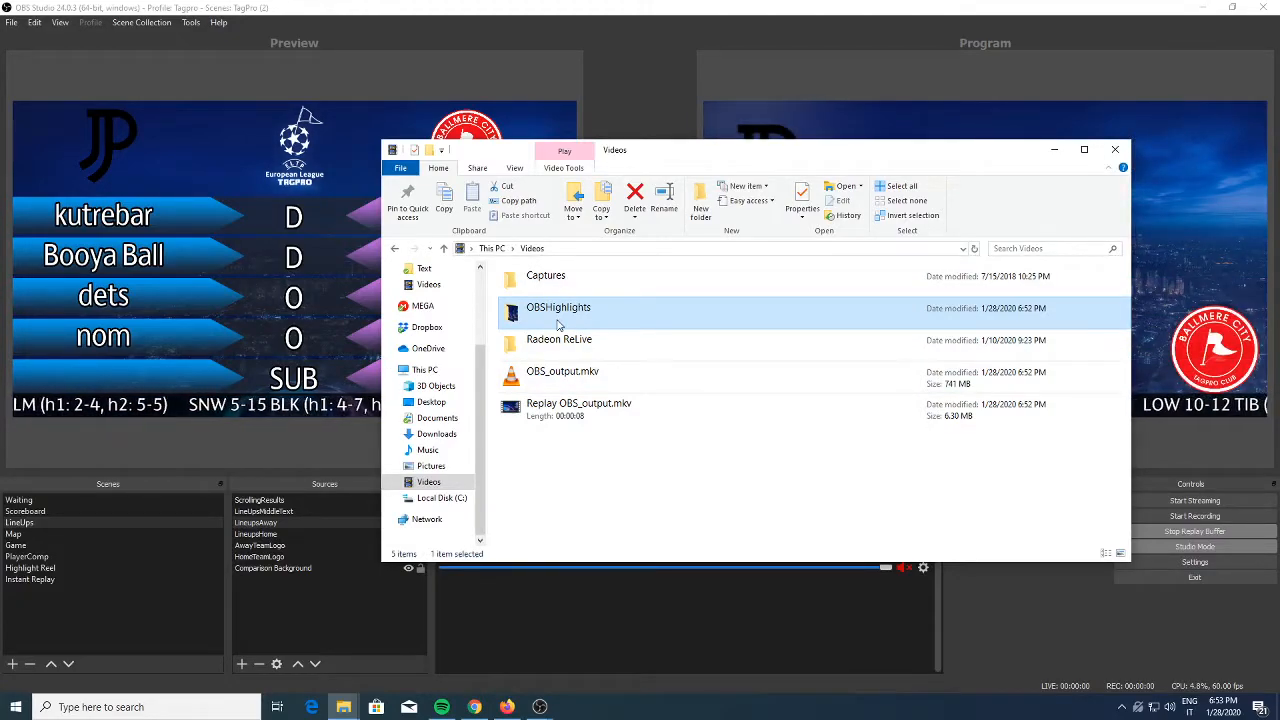
Rename the OBSHighlights folder in Videos as g1h1
key(F2)
text(g1h1)
key(Return)
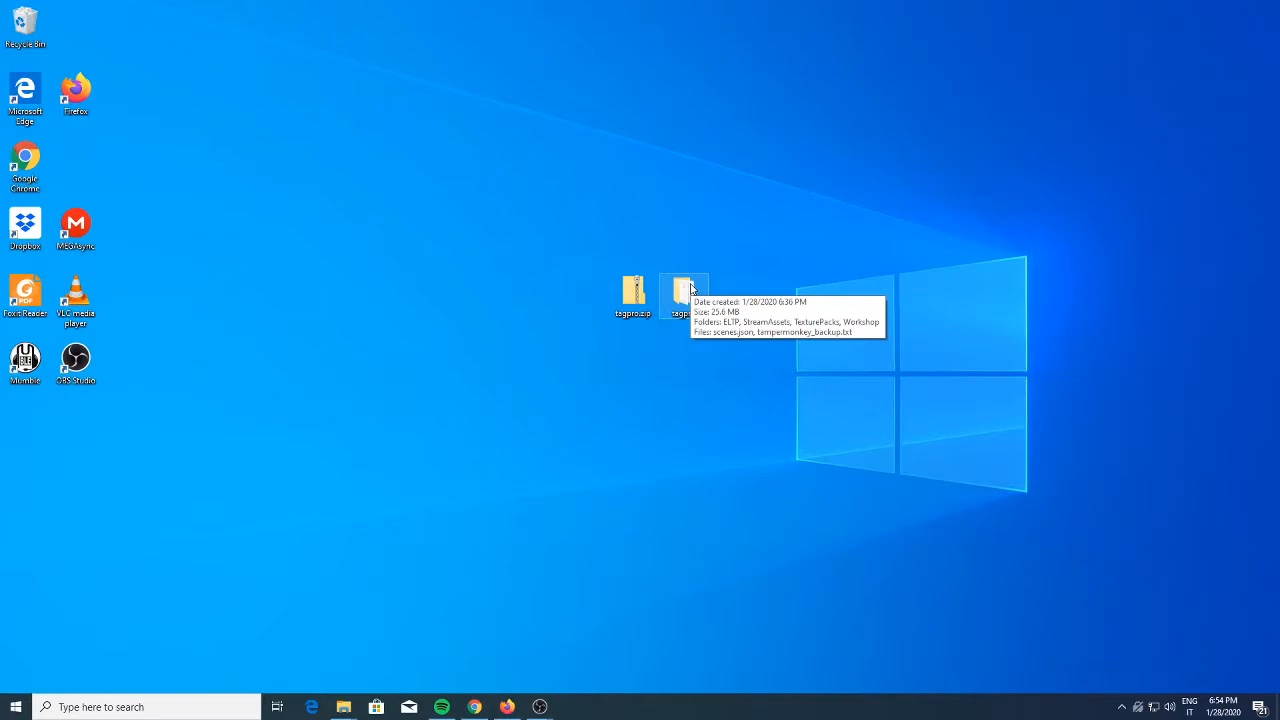
Open the Scripts folder inside StreamAssets of the desktop's tagpro folder and locate create_yt_description.py
double_click(690, 288)
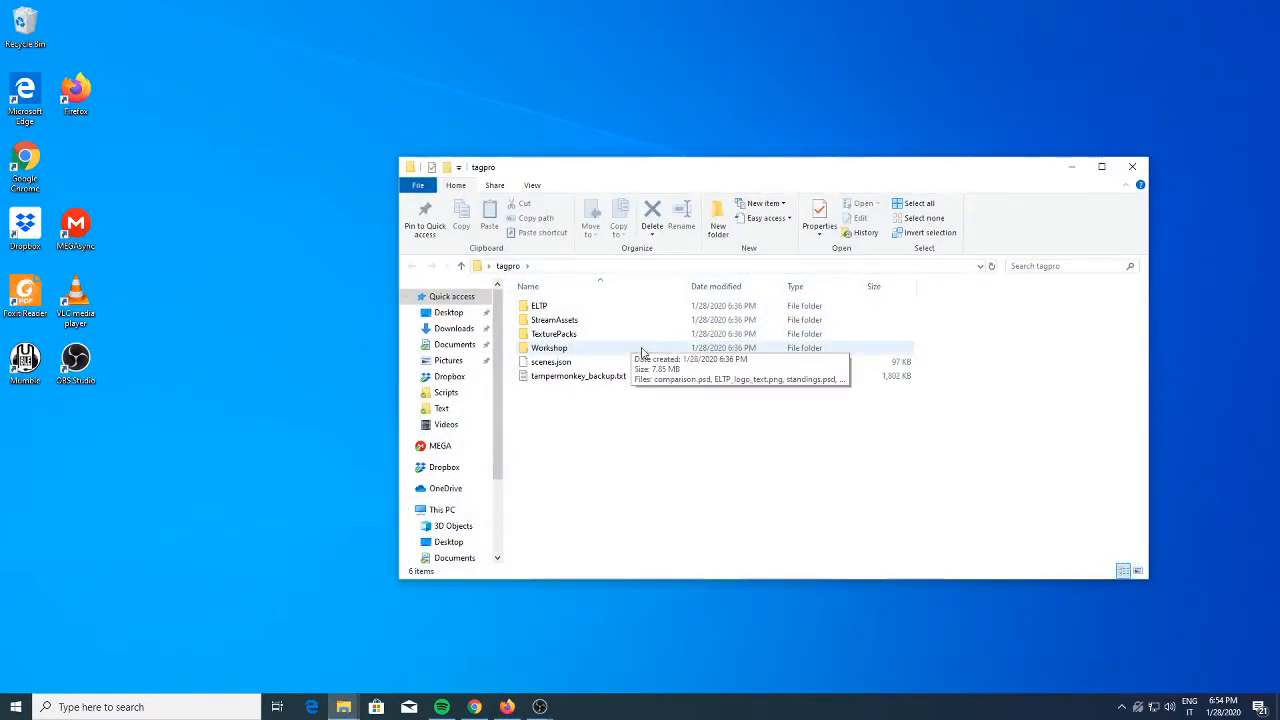
double_click(580, 320)
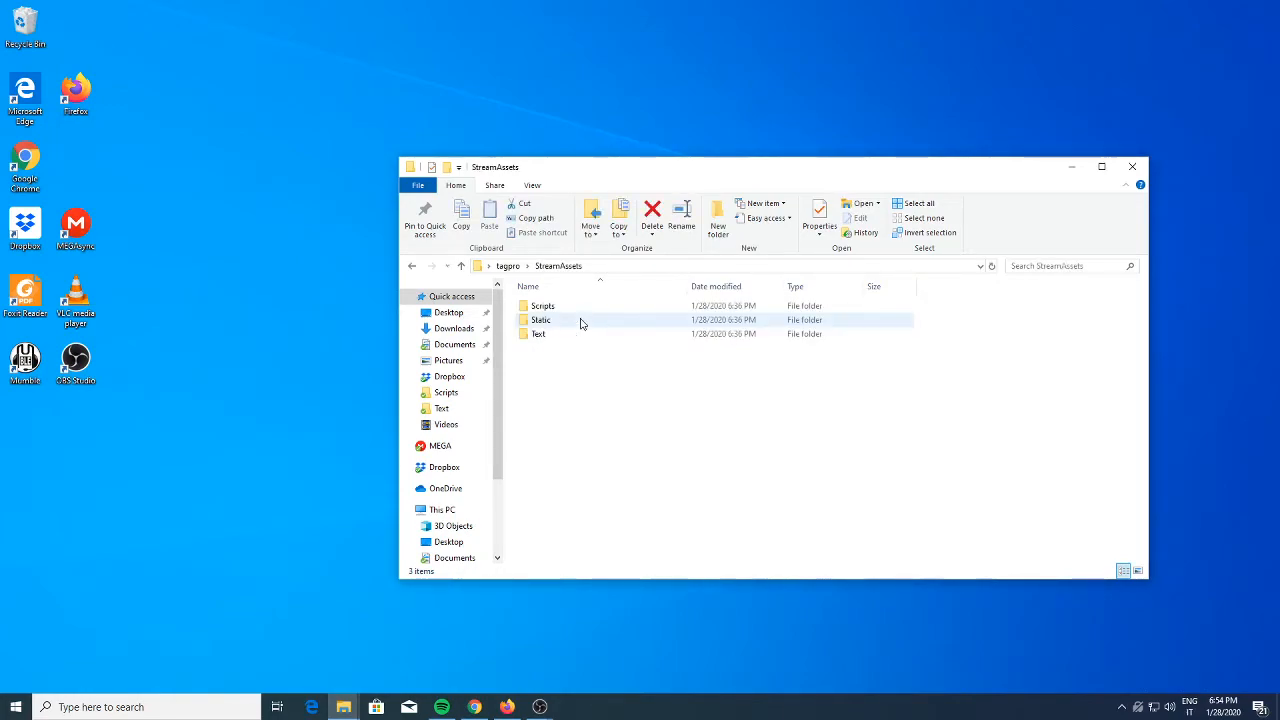
double_click(576, 309)
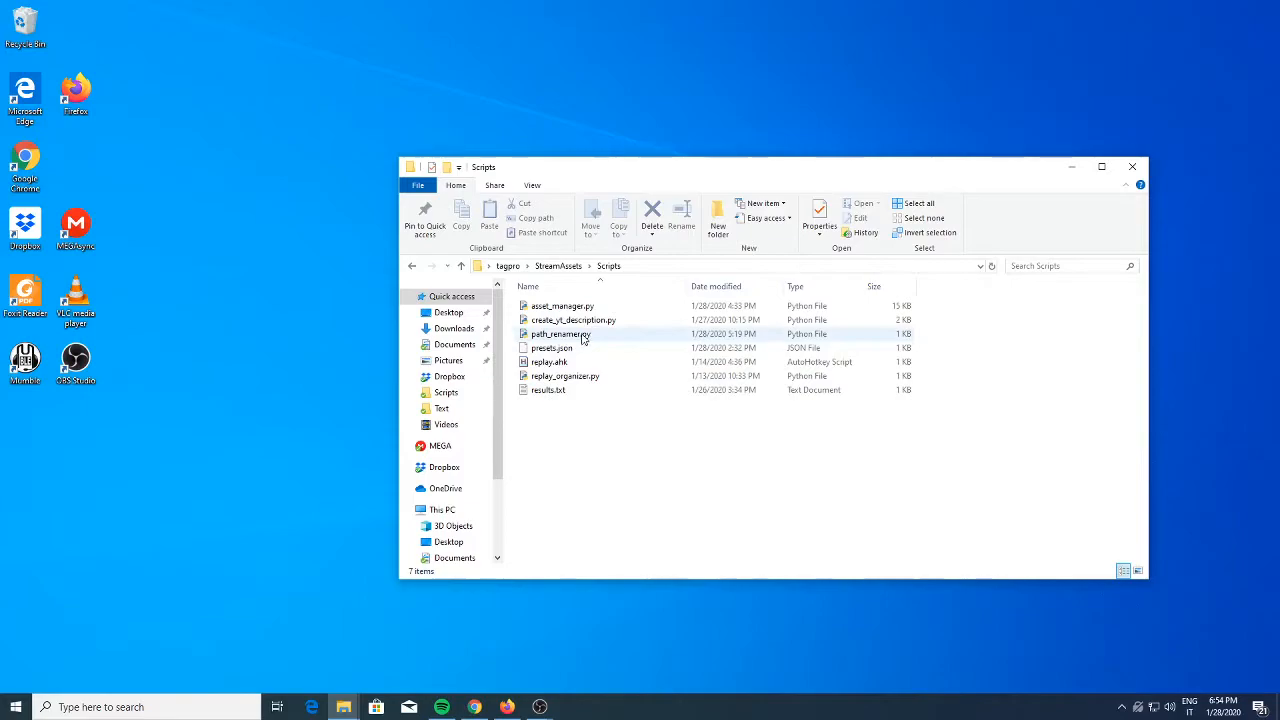
click(585, 322)
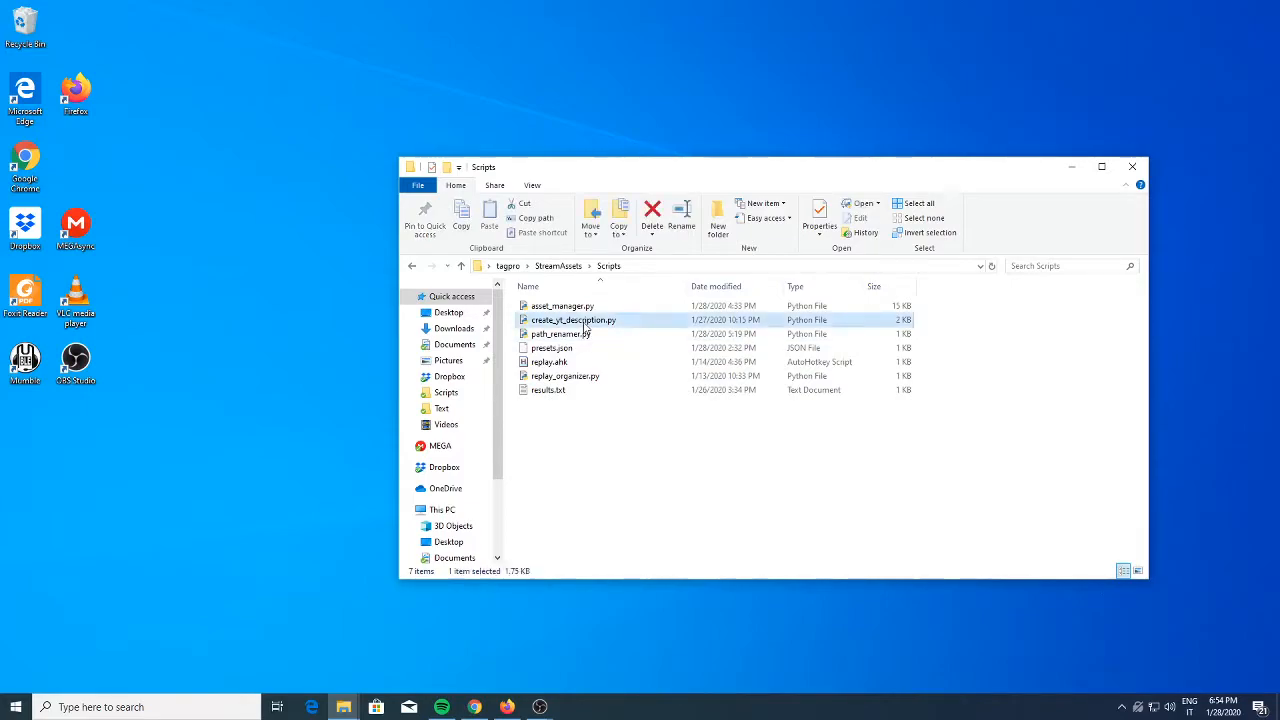
click(607, 480)
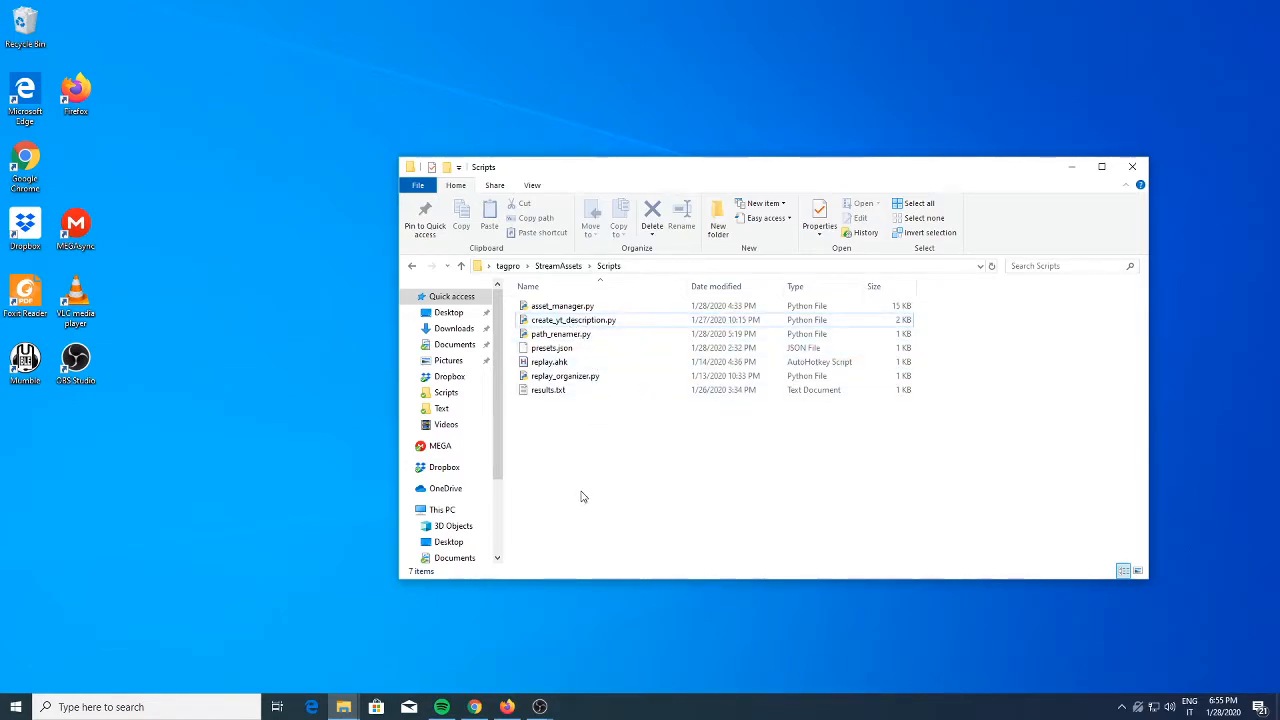
right_click(611, 442)
click(697, 309)
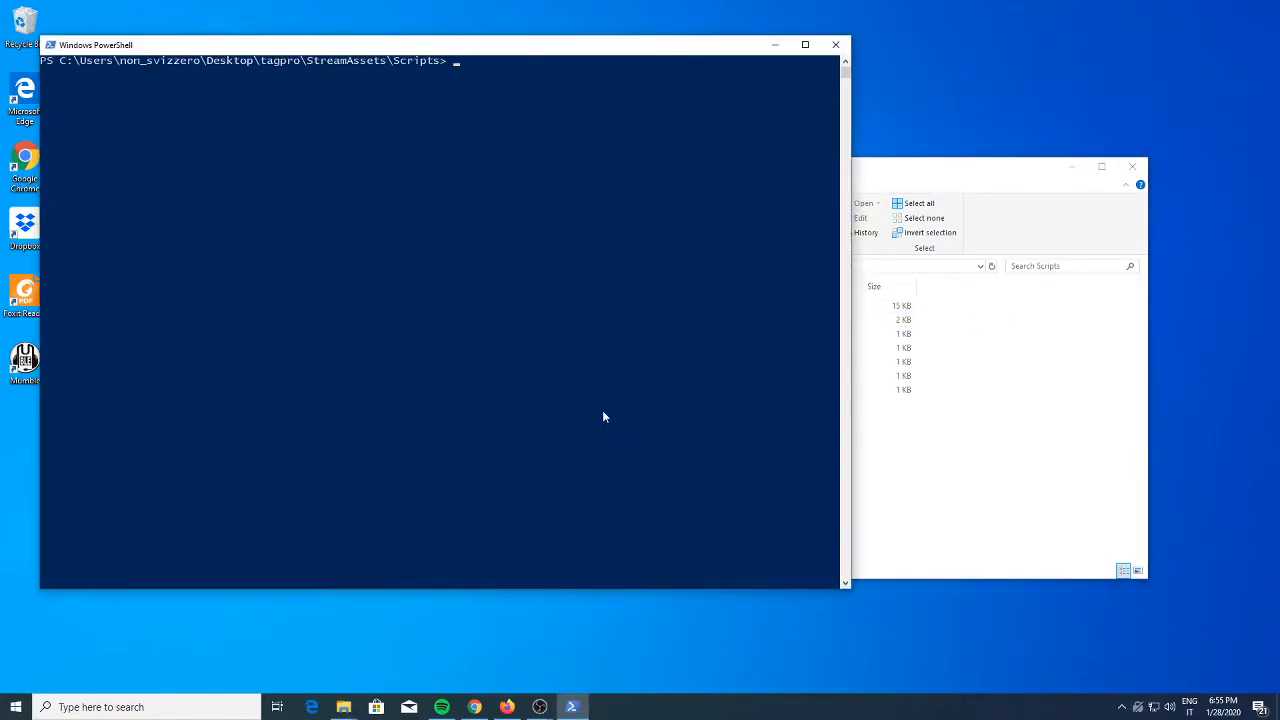
key(Up)
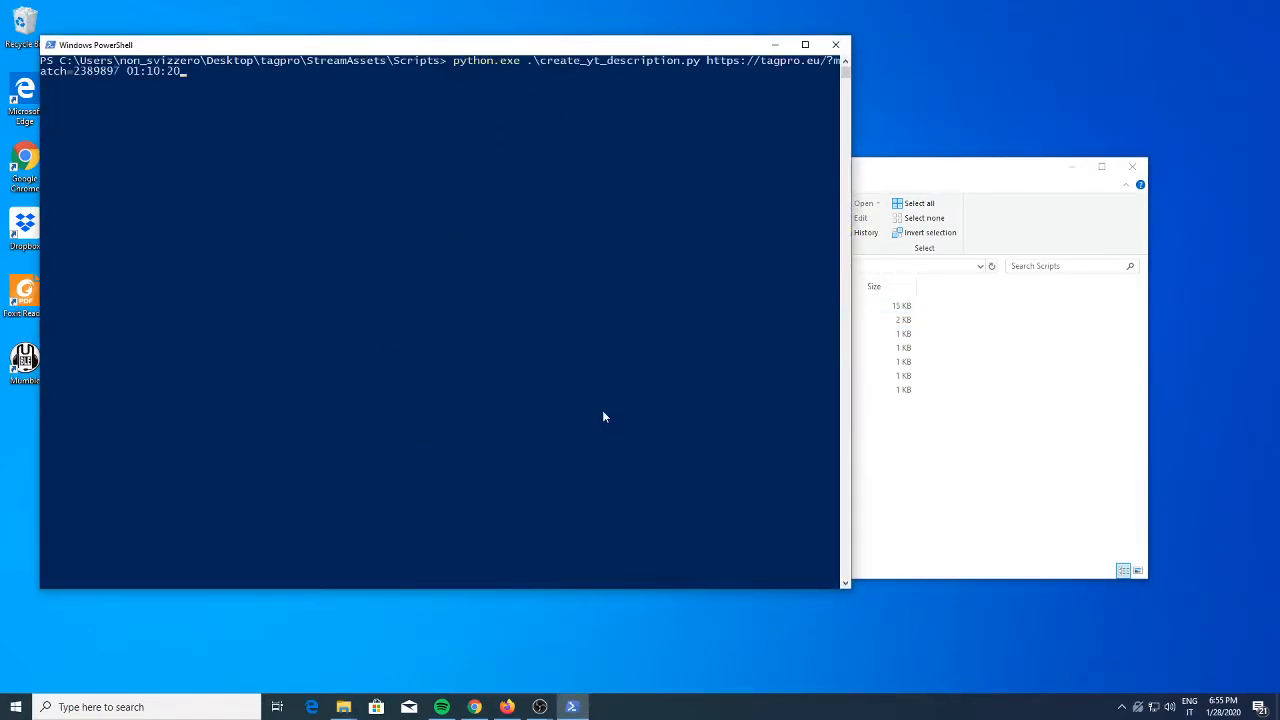
drag(421, 44, 558, 241)
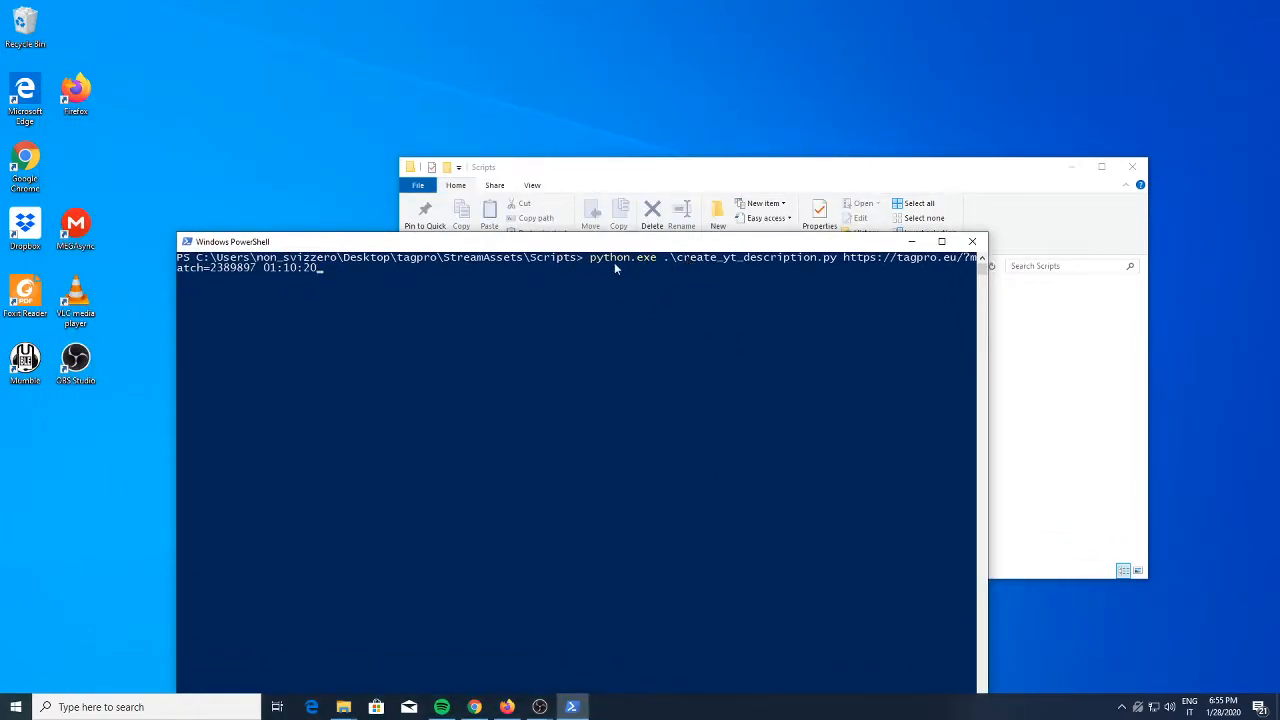
drag(730, 258, 774, 478)
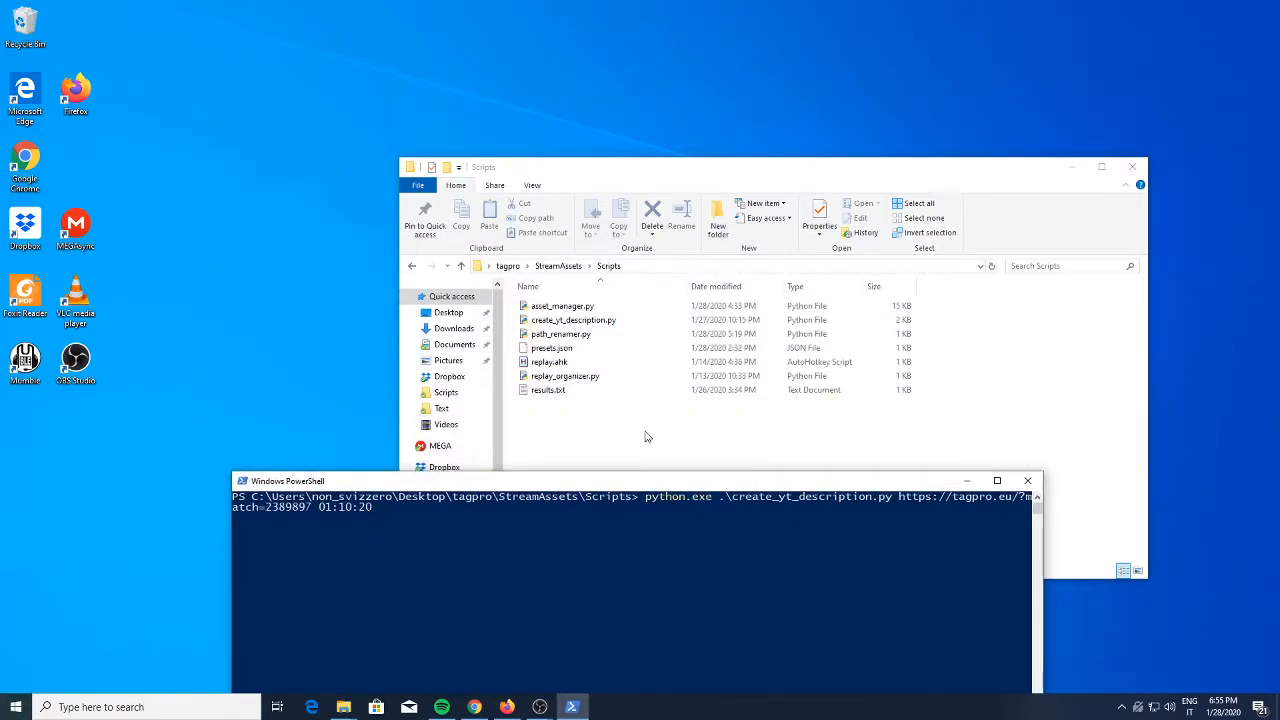
drag(722, 478, 662, 326)
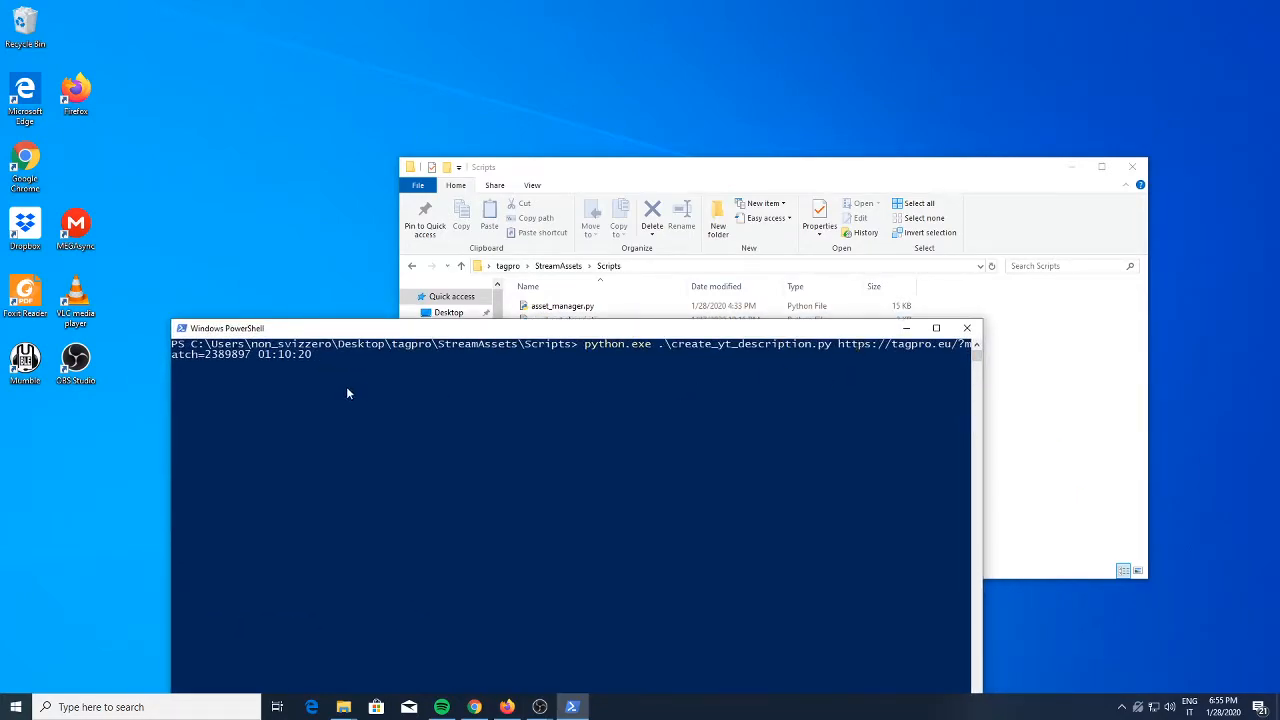
drag(247, 355, 818, 344)
click(491, 446)
drag(259, 356, 310, 364)
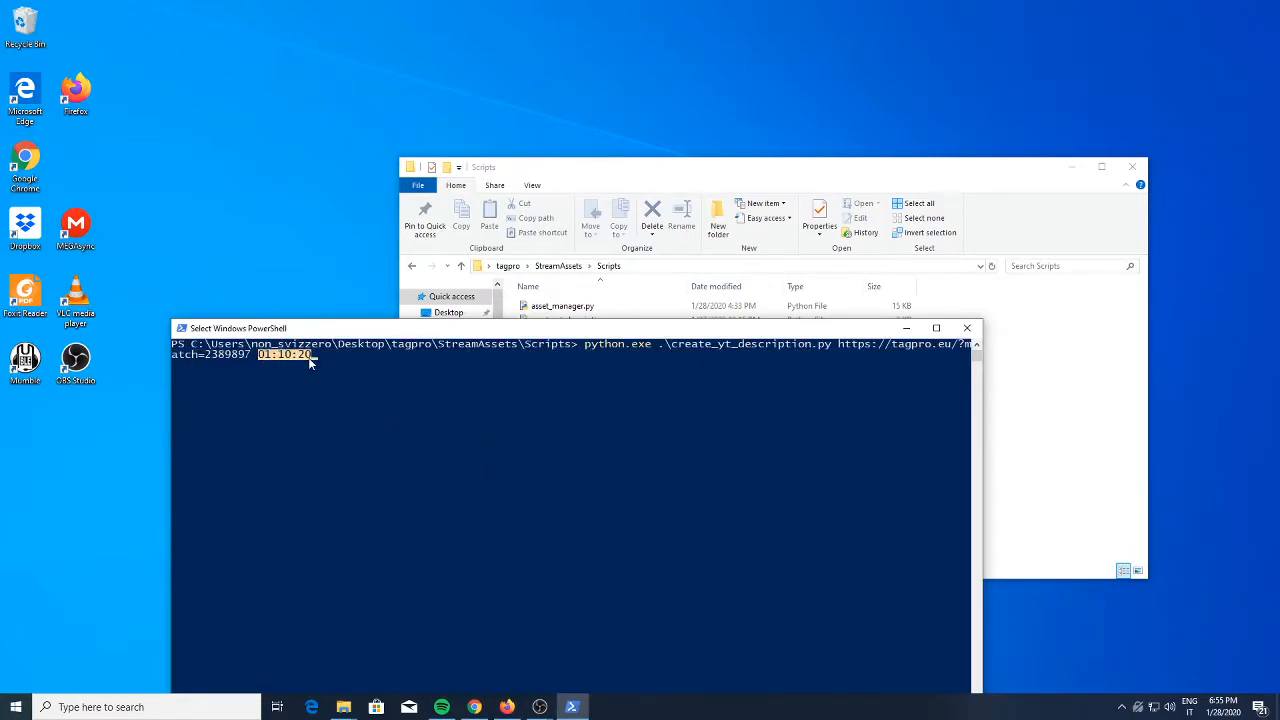
click(374, 400)
Run the create_yt_description.py command and select its output from the match score line through the last cap timestamp
drag(395, 330, 422, 220)
click(436, 286)
key(Escape)
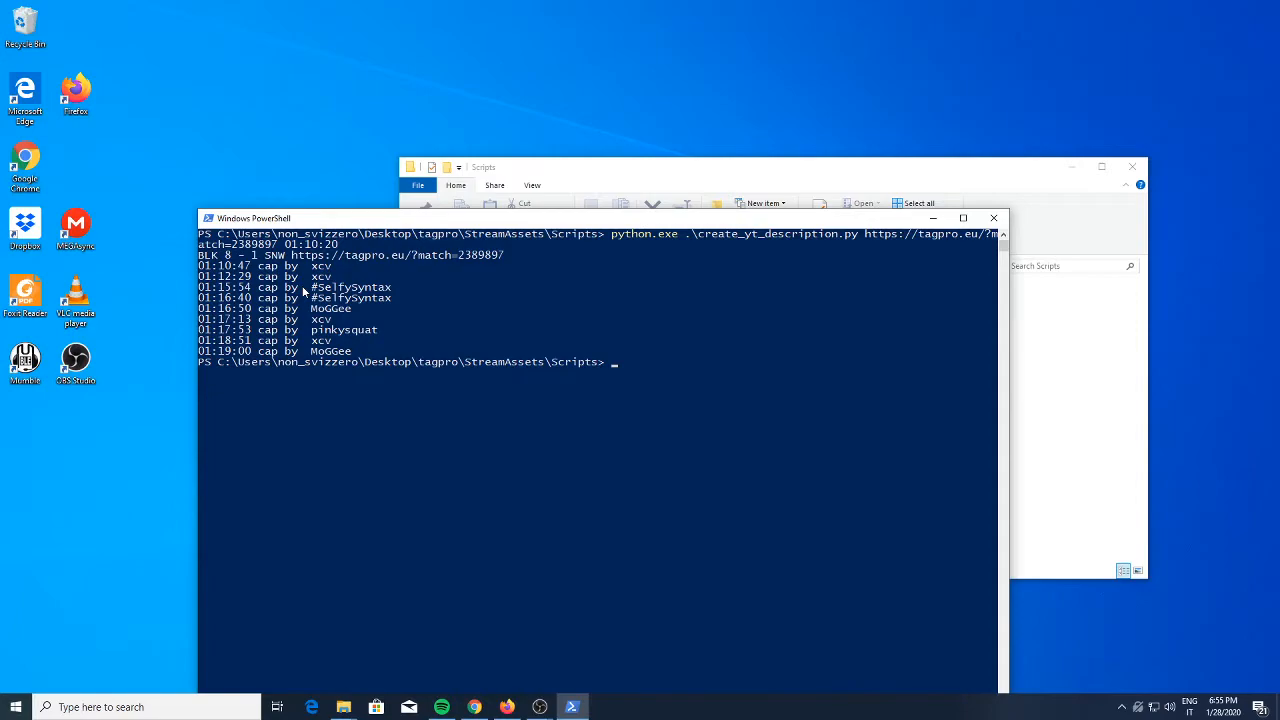
drag(352, 351, 200, 253)
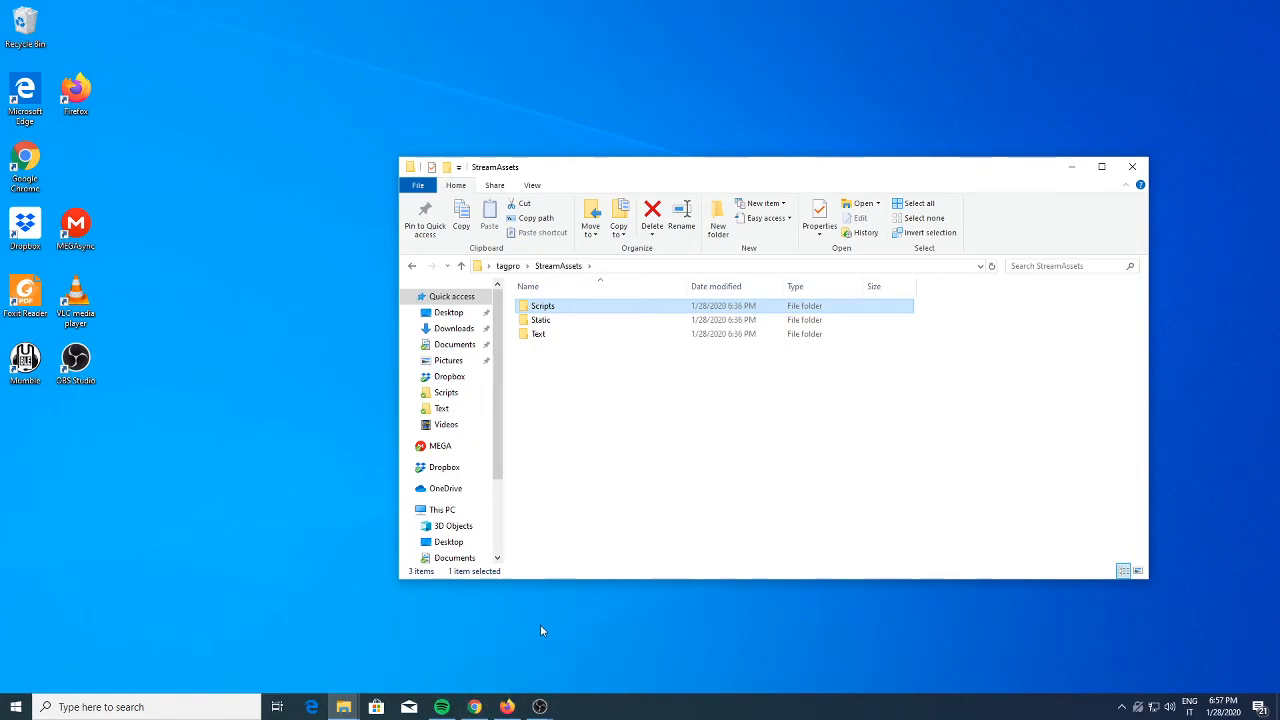
Switch back to OBS Studio
mouse_move(540, 707)
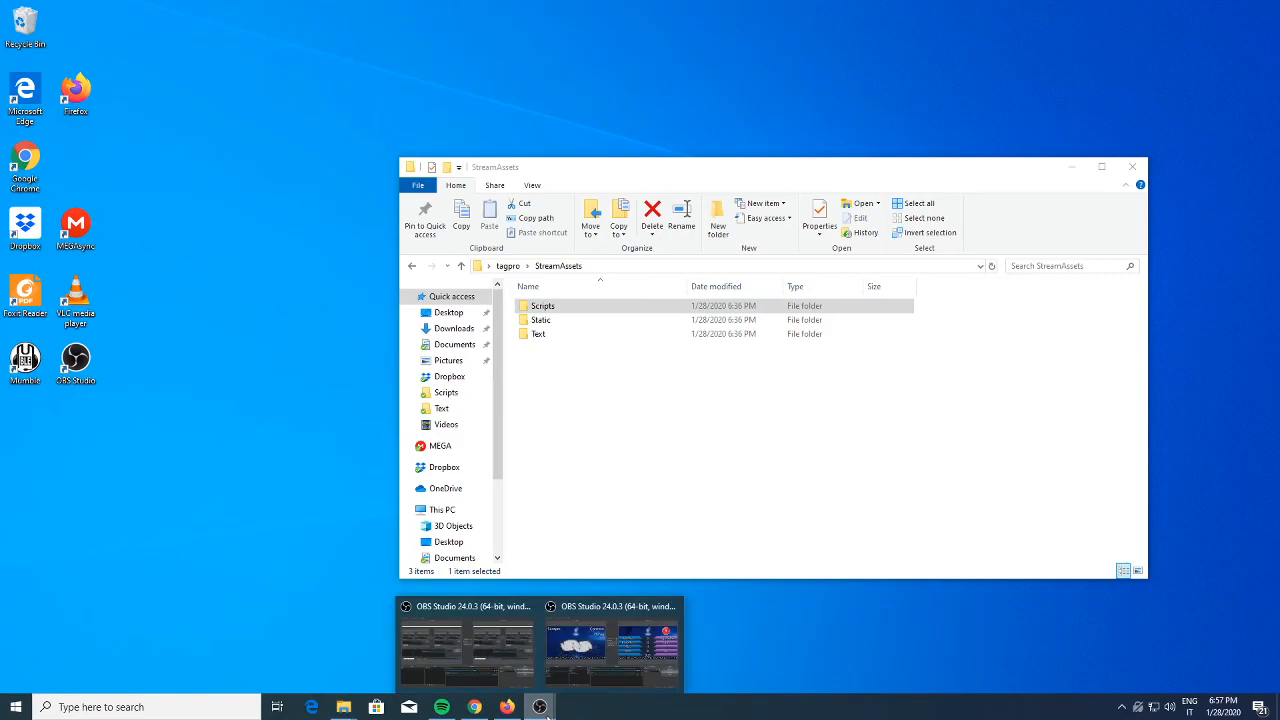